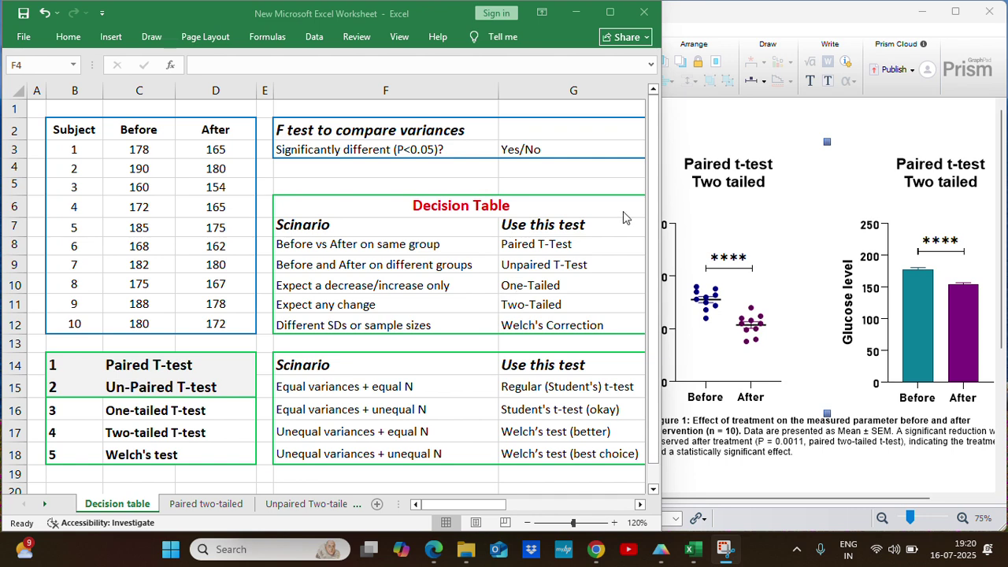
Open the Paired two-tailed sheet in the Excel workbook and examine the decision table row for "Expect any change"
left_click(752, 21)
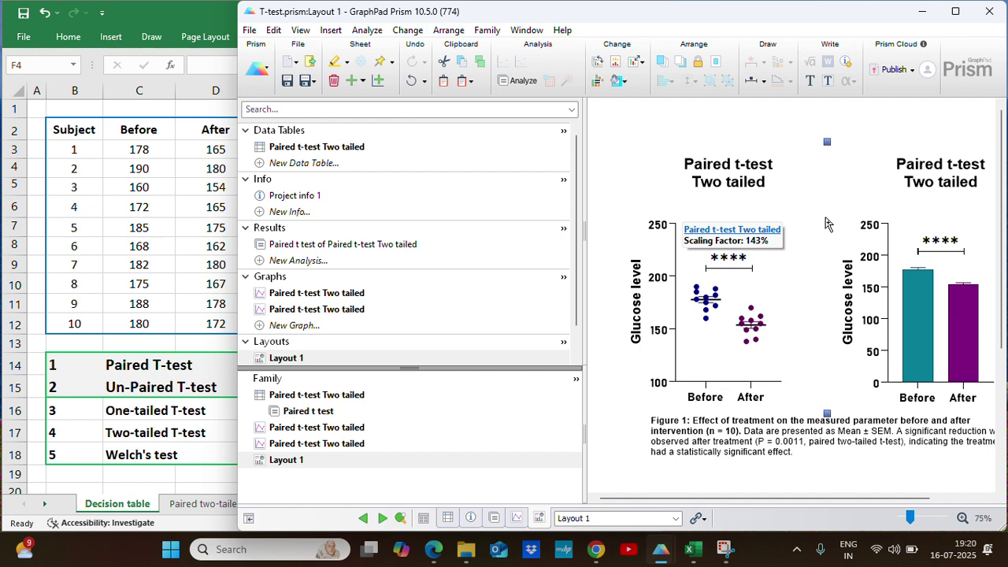
left_click(164, 13)
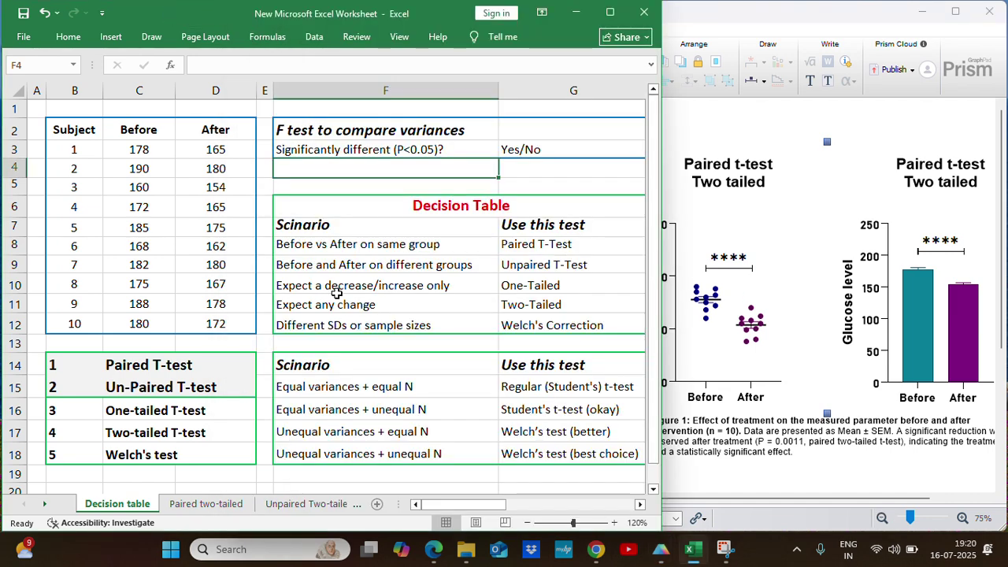
left_click(214, 508)
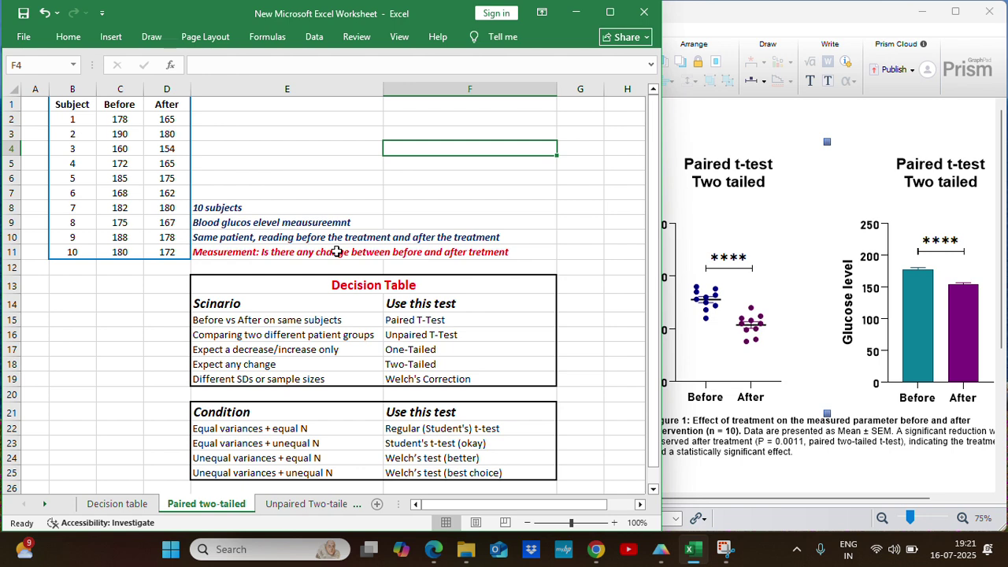
left_click(233, 367)
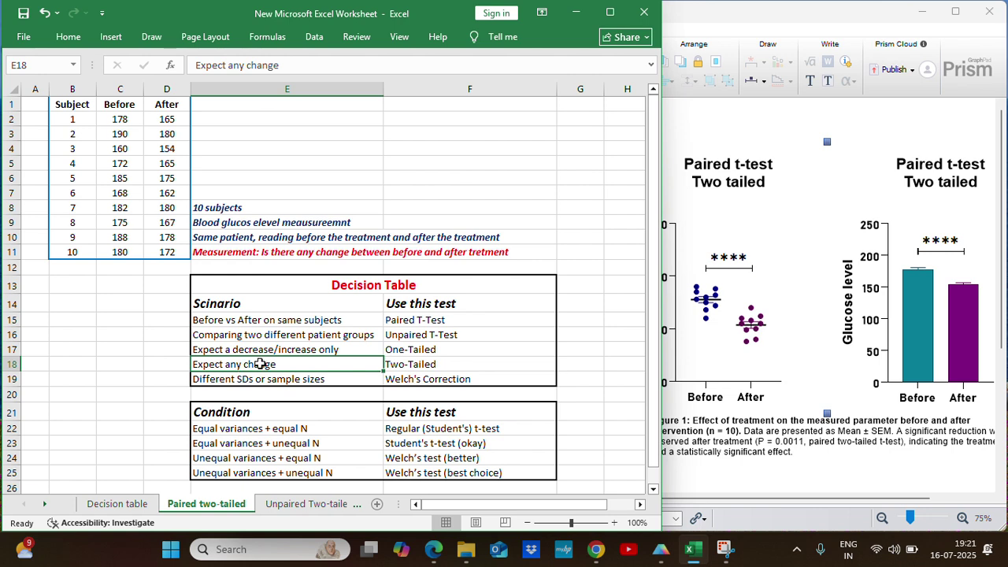
left_click(413, 364)
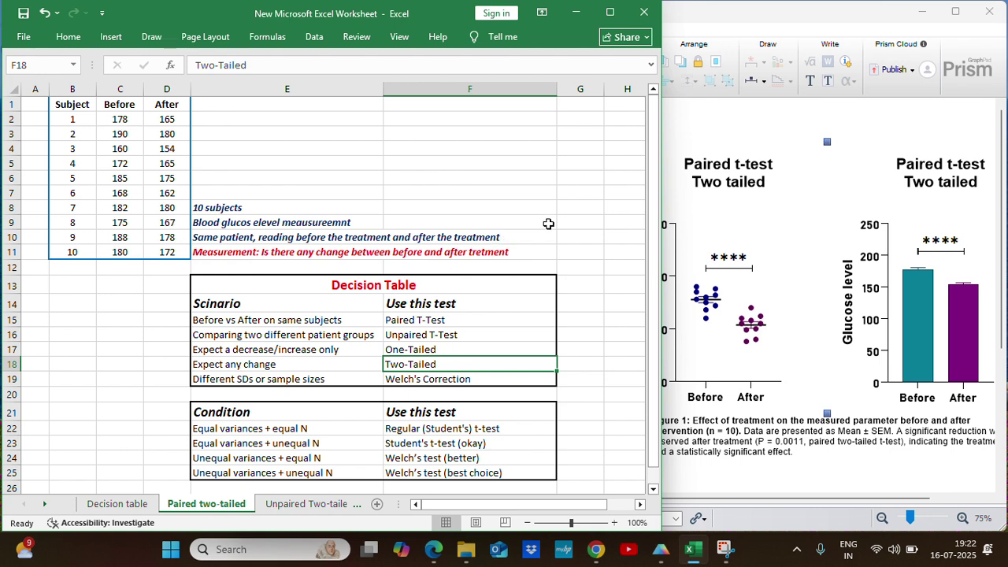
Switch to GraphPad Prism, create a new project with a Column table for replicate values, and save it as Project2
left_click(793, 14)
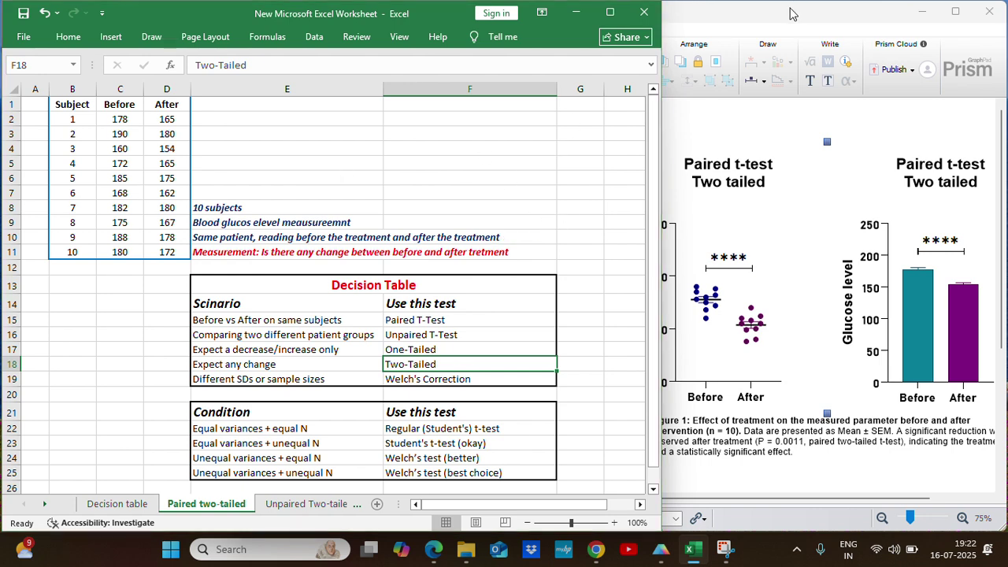
left_click(249, 30)
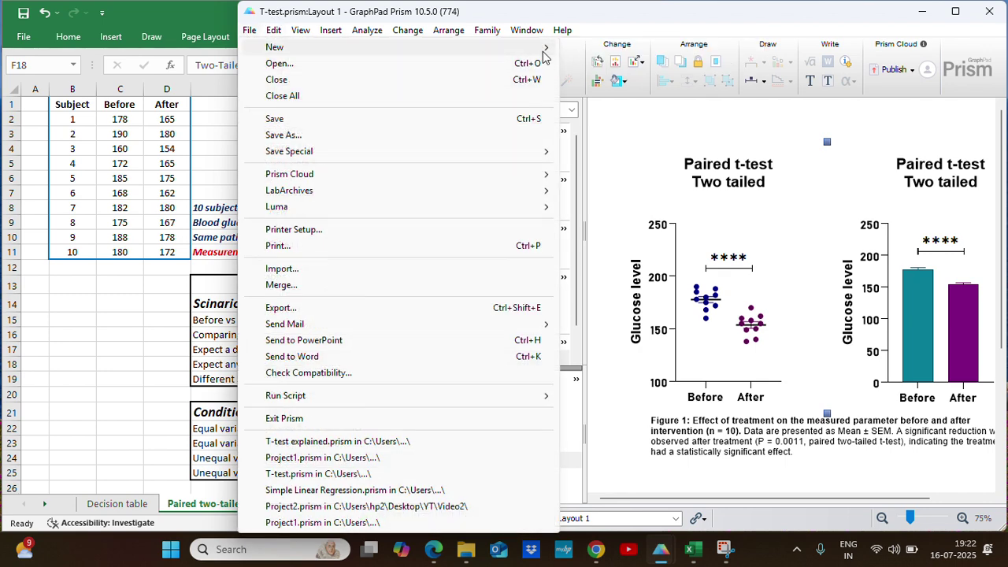
mouse_move(545, 55)
left_click(608, 48)
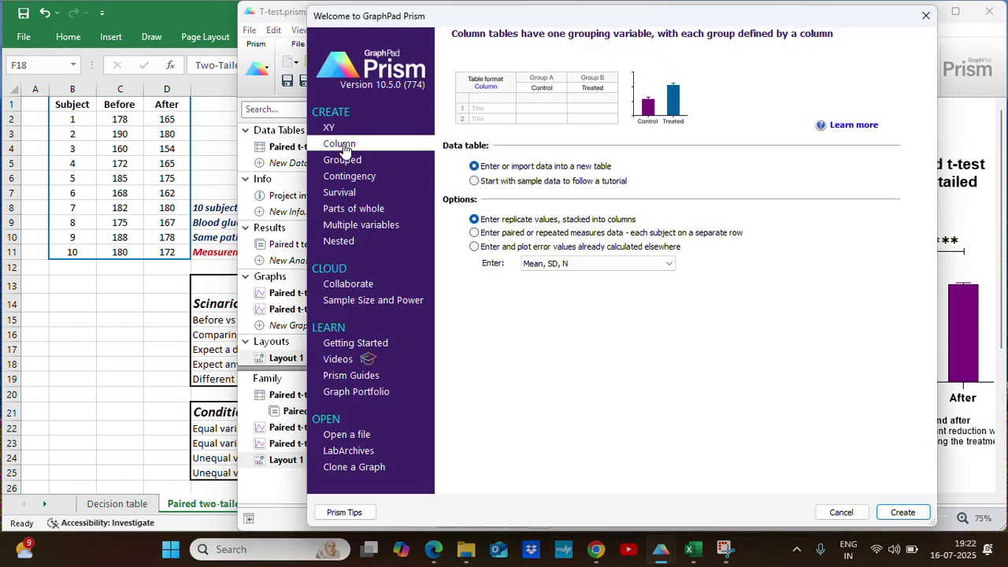
left_click(342, 145)
left_click(916, 513)
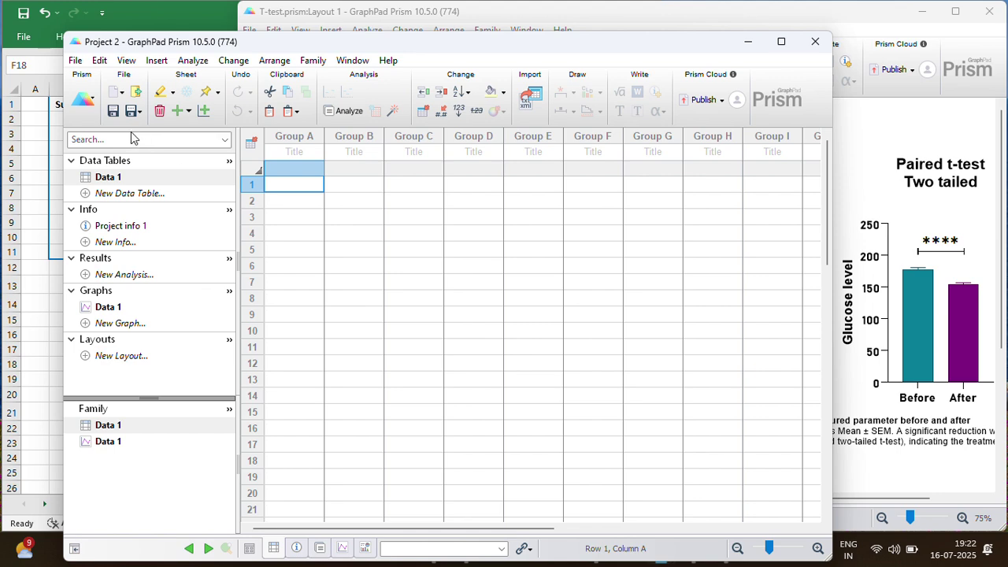
left_click(113, 110)
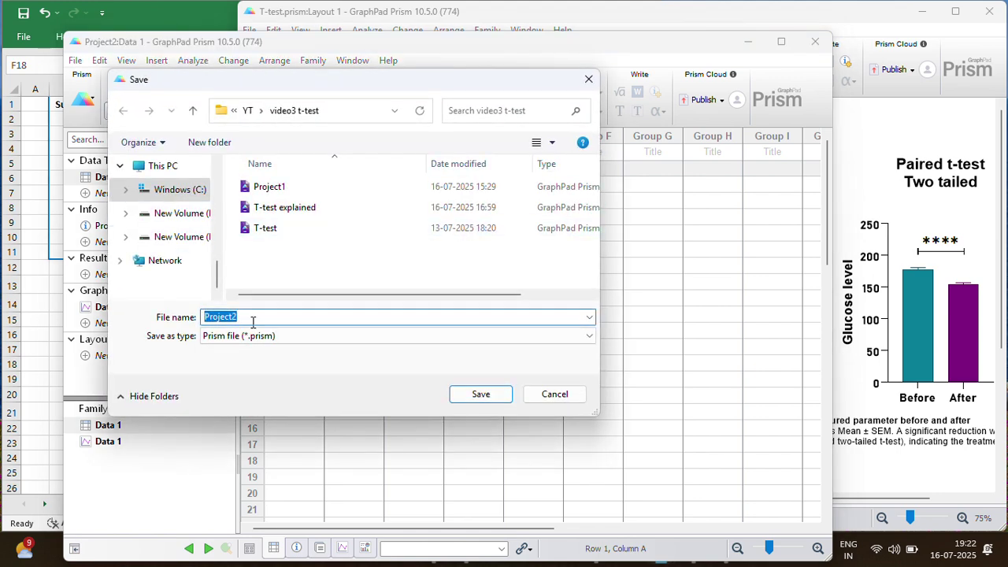
left_click(478, 394)
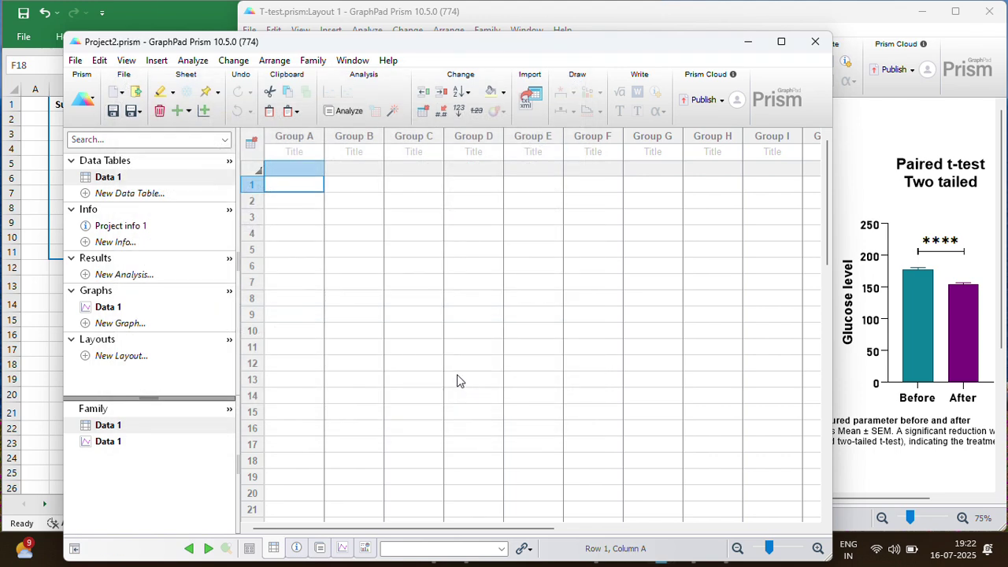
Switch to Excel and copy the Before and After columns with their headers, C1 through D11
left_click(179, 23)
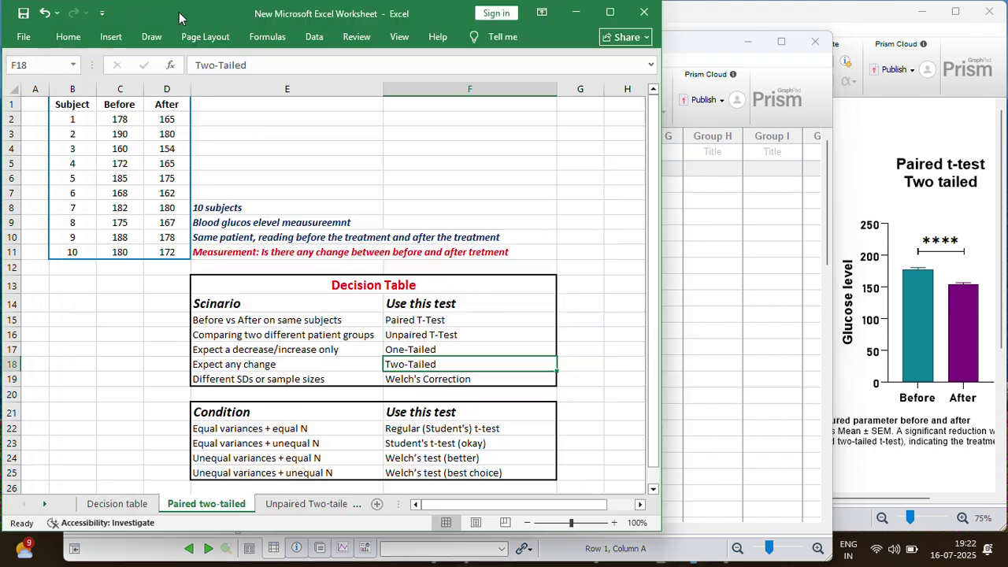
left_click(110, 104)
left_click_drag(110, 104, 180, 251)
key("ctrl+c")
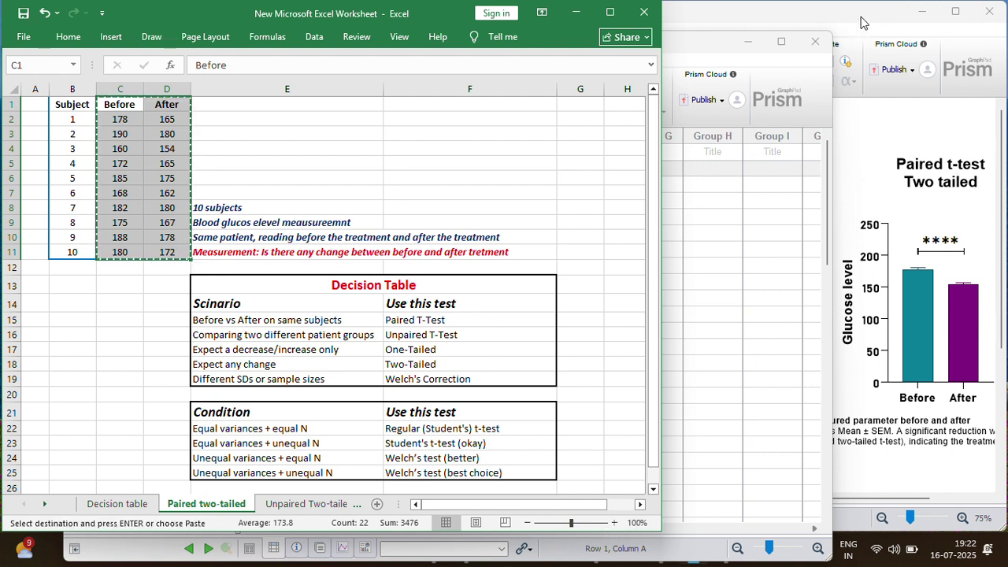
Switch to the Project2 window in Prism, maximize it, and paste the copied data starting at the Group A title cell
left_click(687, 44)
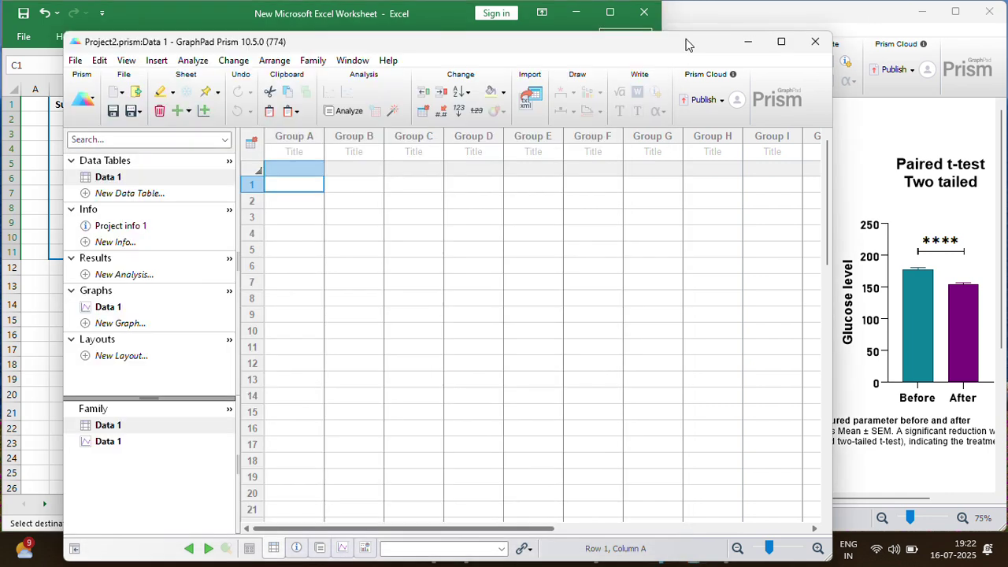
left_click(781, 41)
left_click(248, 115)
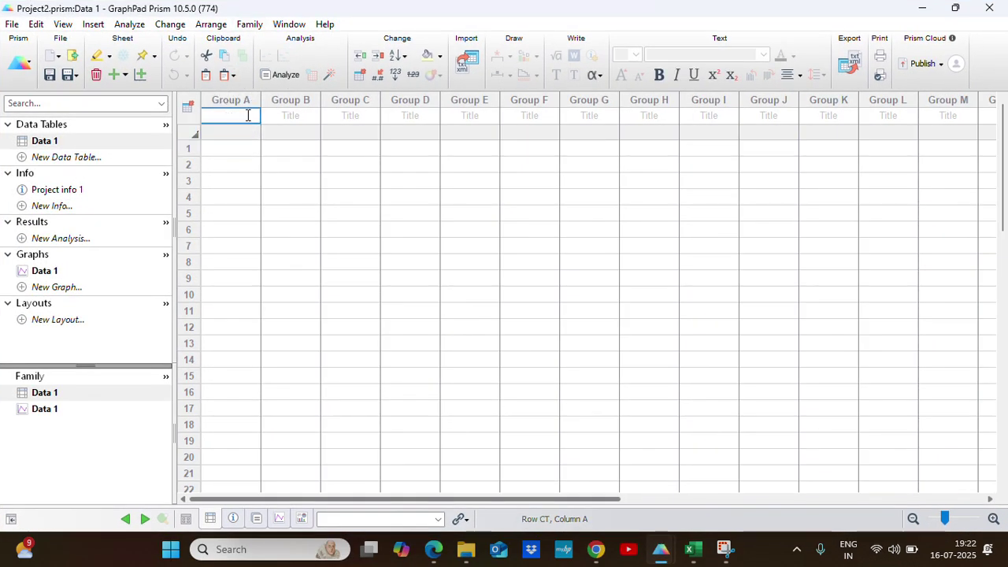
key("ctrl+v")
left_click(365, 213)
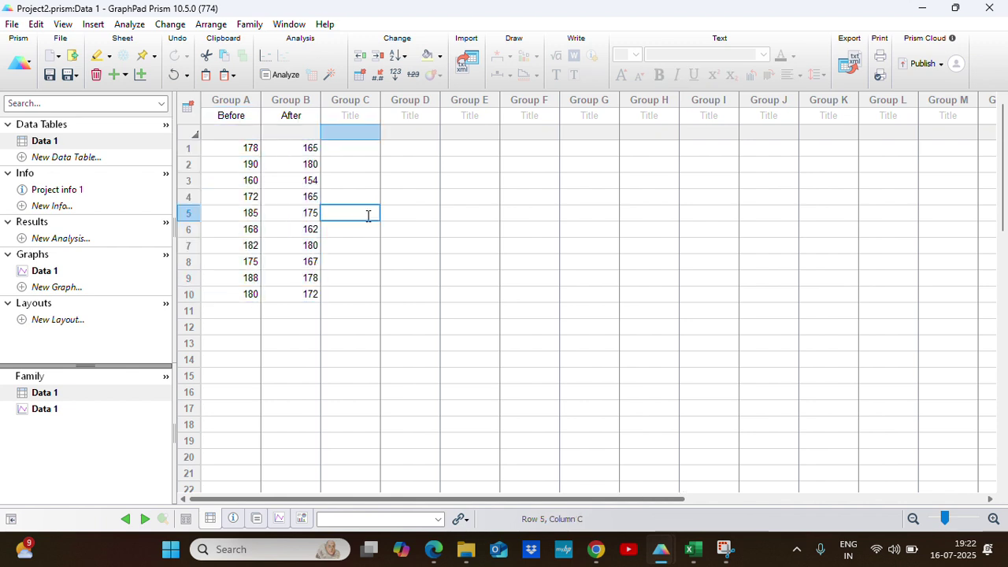
Rename the Data 1 data table as "Paired Two tailed"
left_click(45, 143)
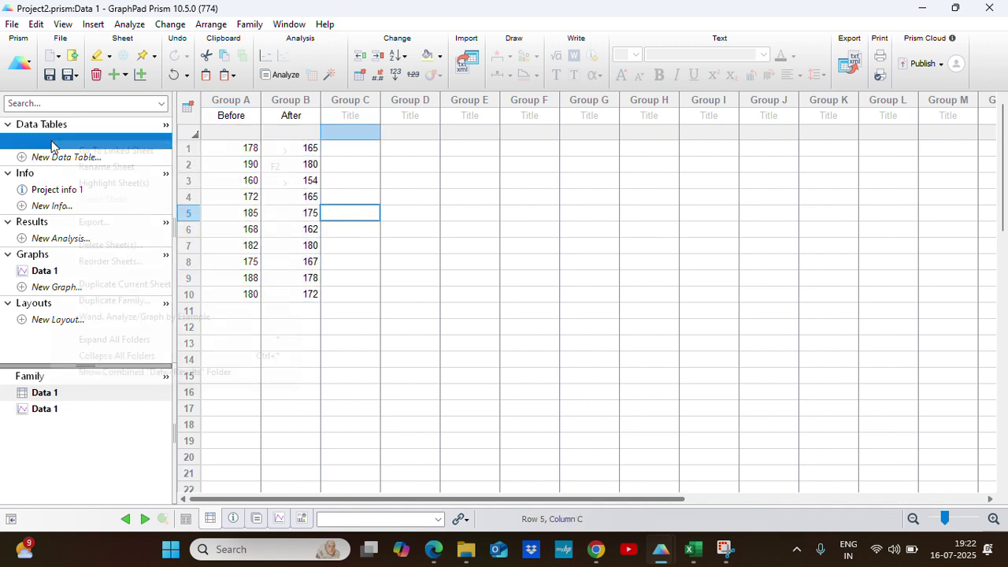
right_click(45, 143)
left_click(48, 142)
right_click(51, 145)
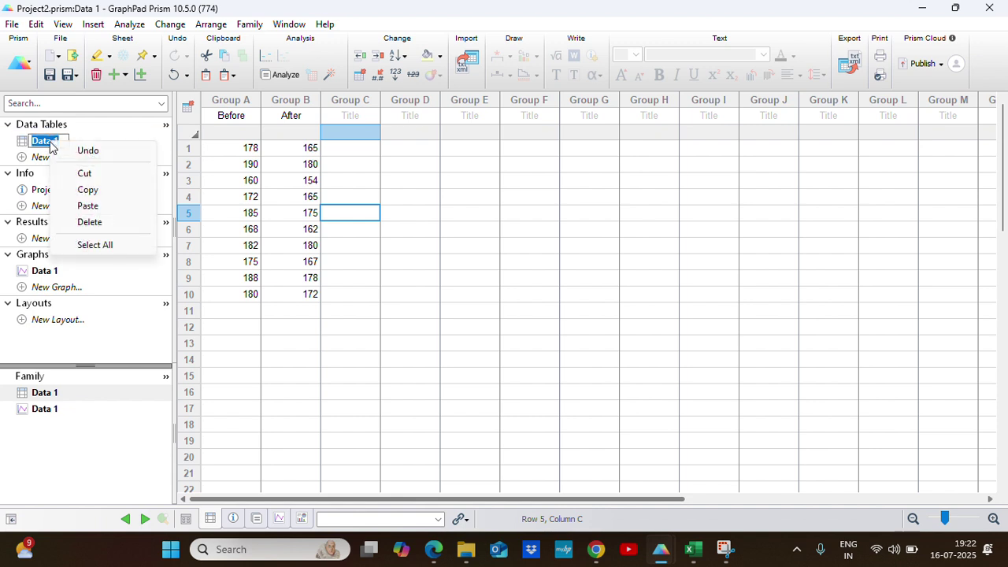
left_click(61, 141)
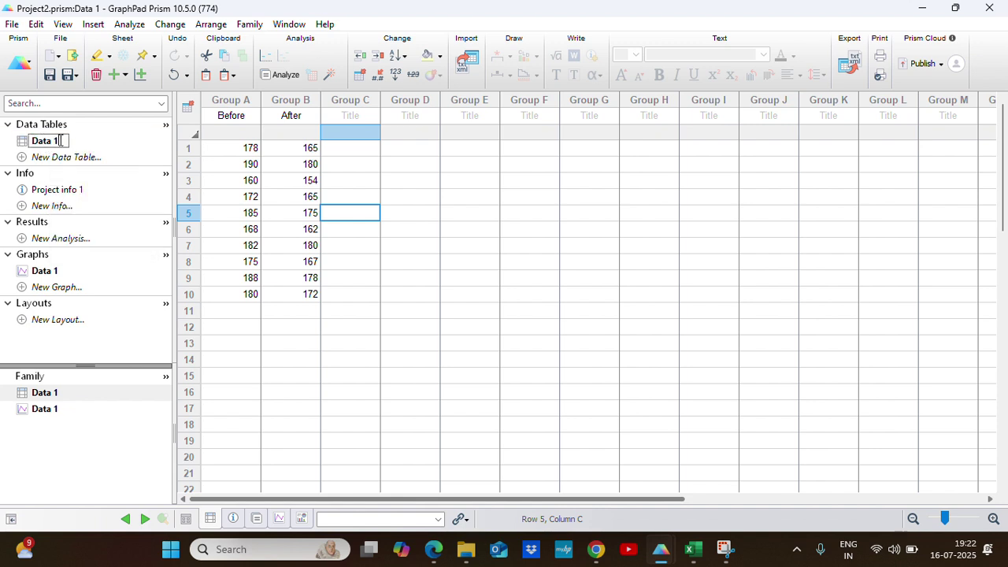
key("BackSpace")
key("BackSpace")
key("BackSpace")
key("BackSpace")
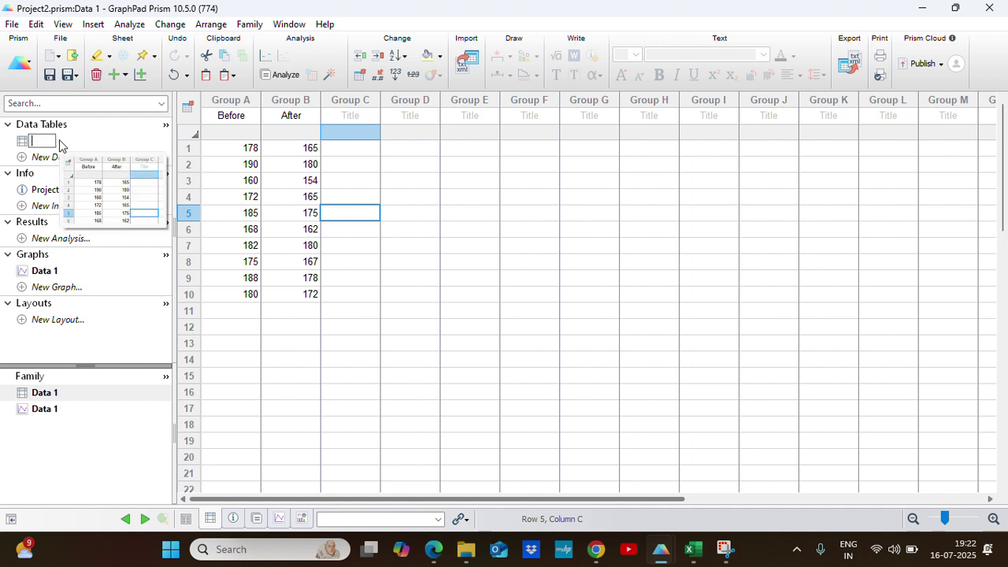
type("Paired")
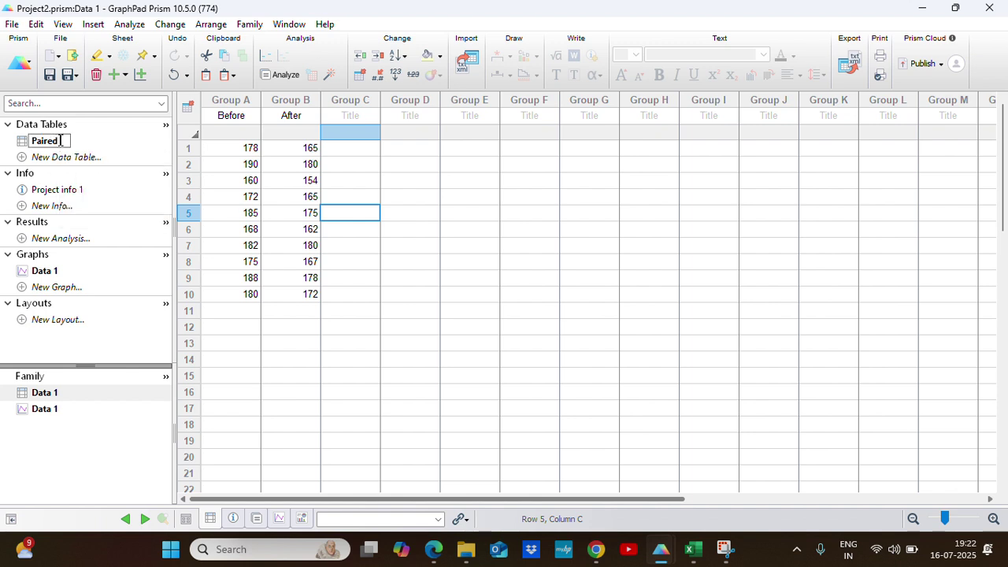
type(" Two tailed")
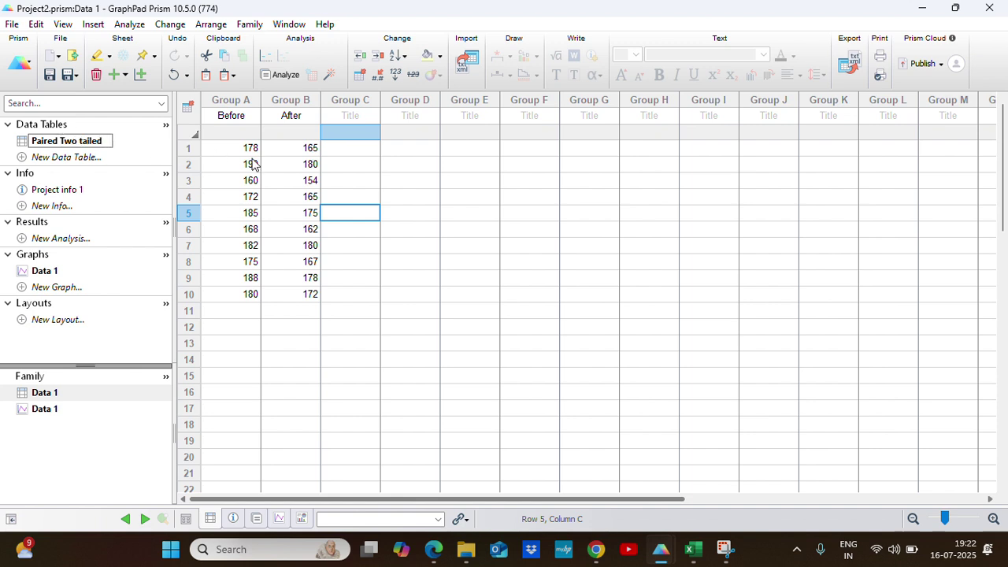
left_click(236, 163)
left_click(89, 142)
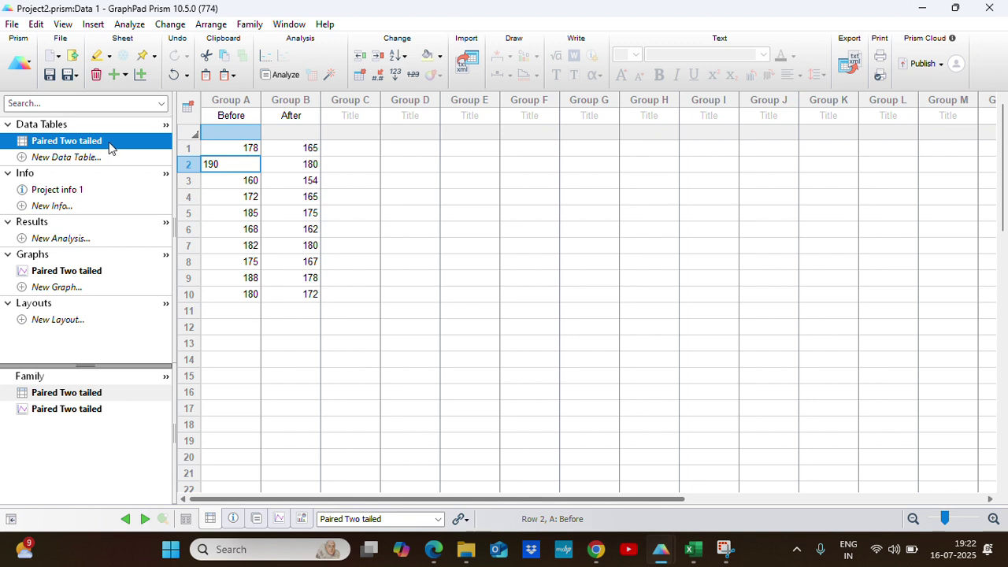
mouse_move(96, 144)
Run an unpaired, two-tailed t test on Before and After, with Gaussian distribution and the same SD assumed for both populations
left_click(287, 78)
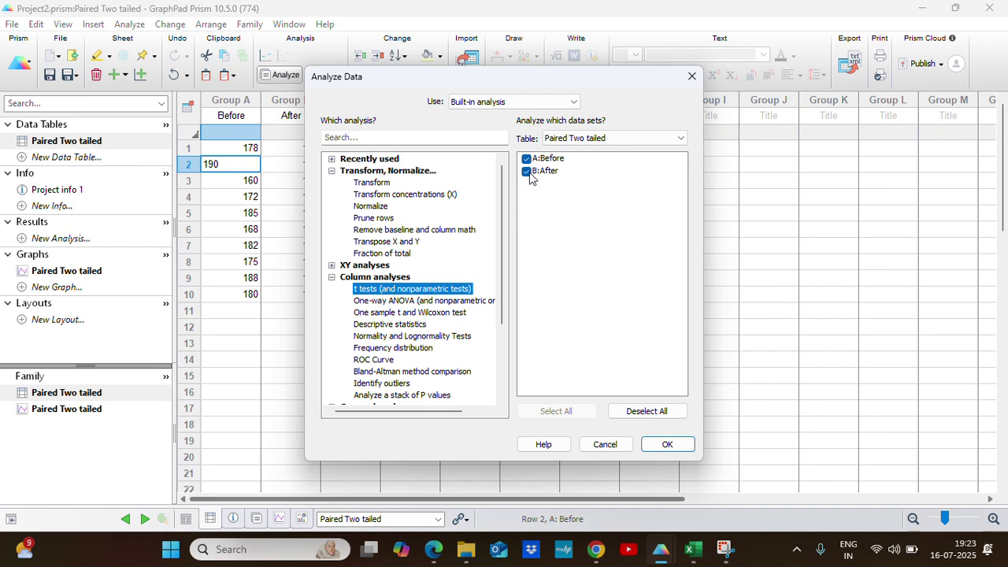
left_click(666, 443)
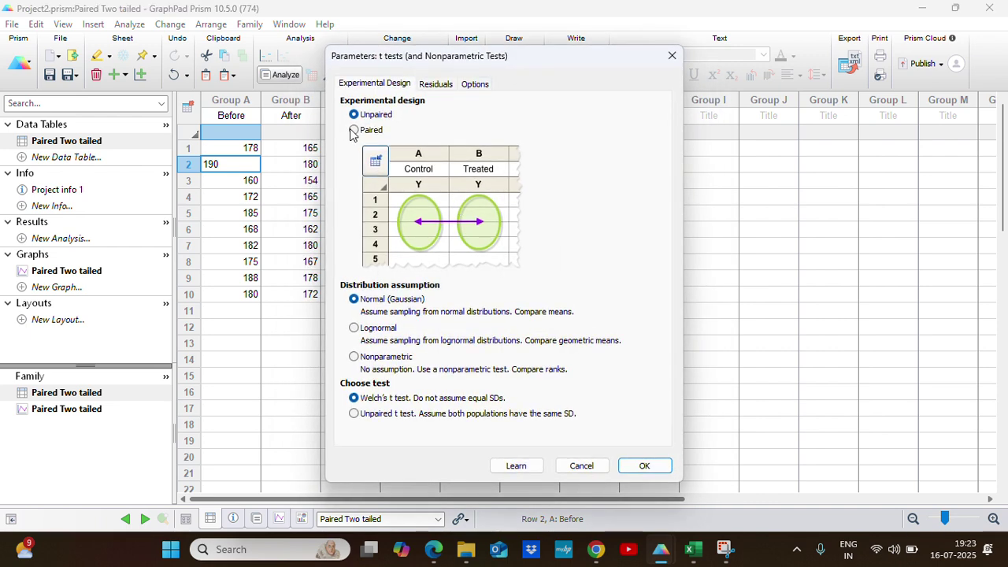
left_click(353, 416)
left_click(477, 83)
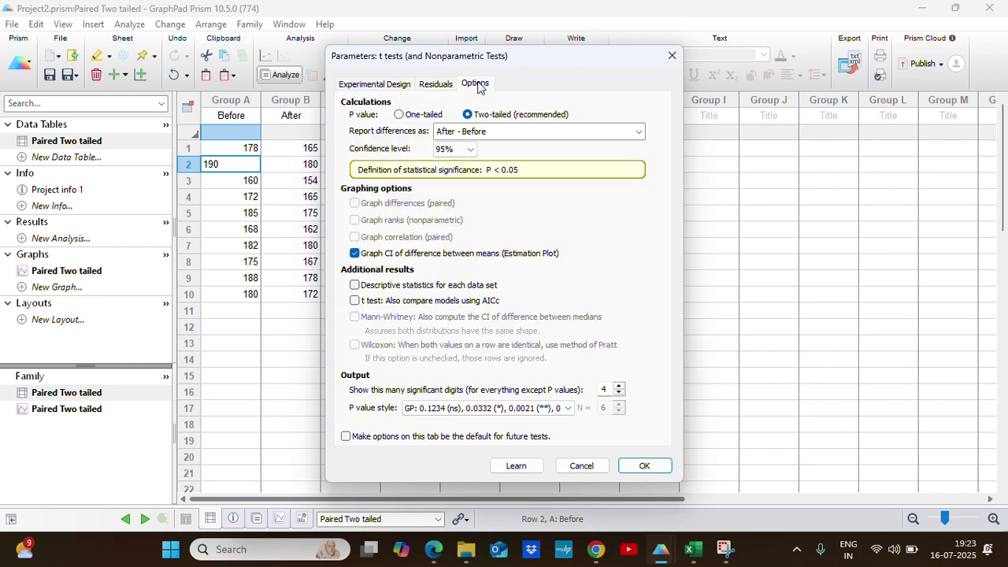
left_click(634, 467)
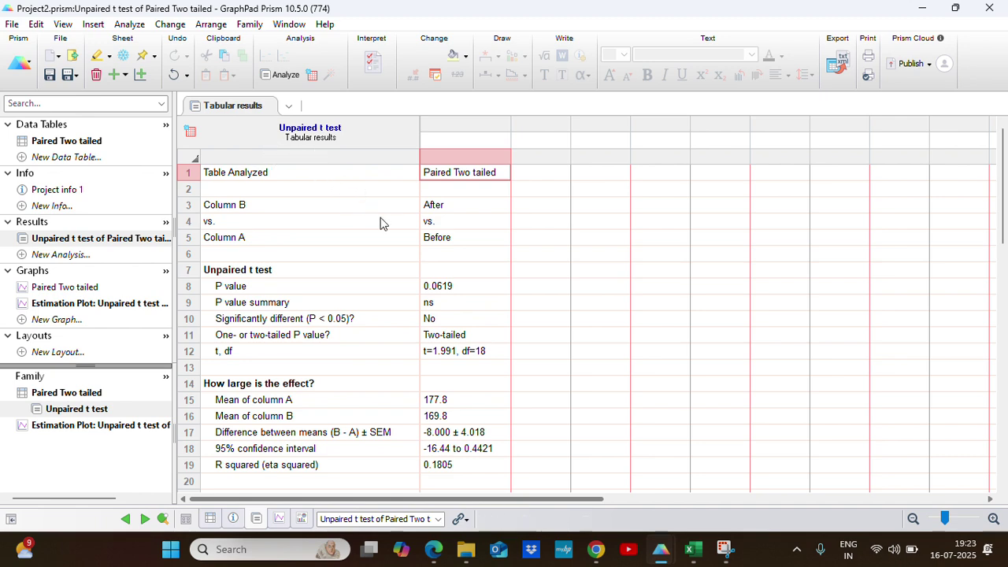
Examine the F test to compare variances in the t test results, checking whether the variances differ significantly
scroll(394, 222, "down", 5)
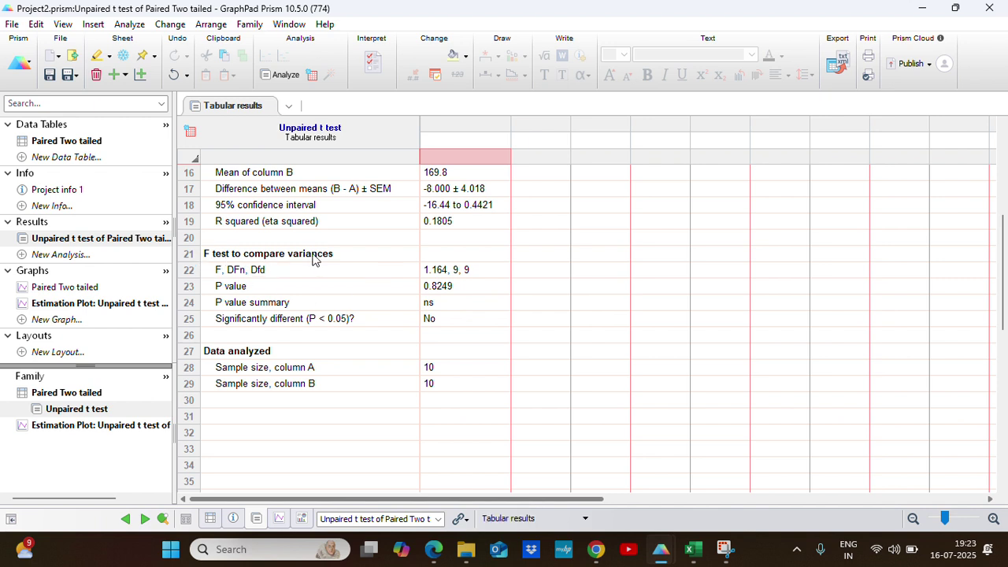
left_click(224, 323)
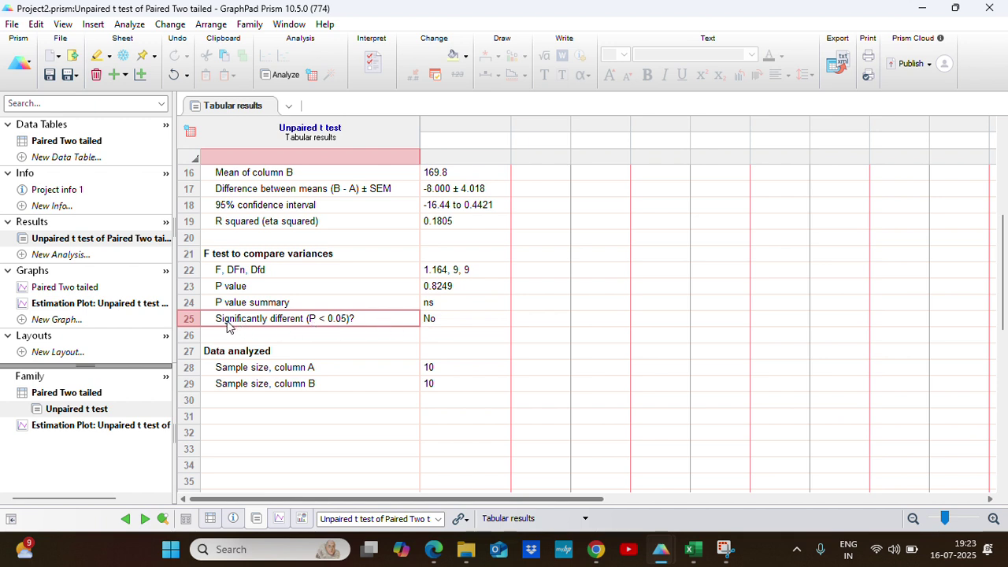
left_click(433, 323)
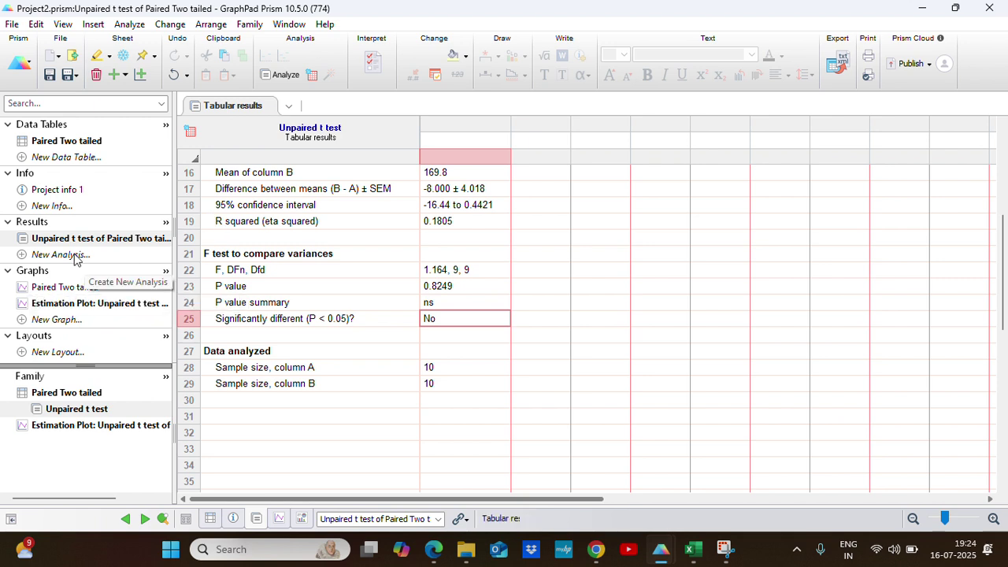
Delete the unpaired t test results sheet from the project
right_click(17, 240)
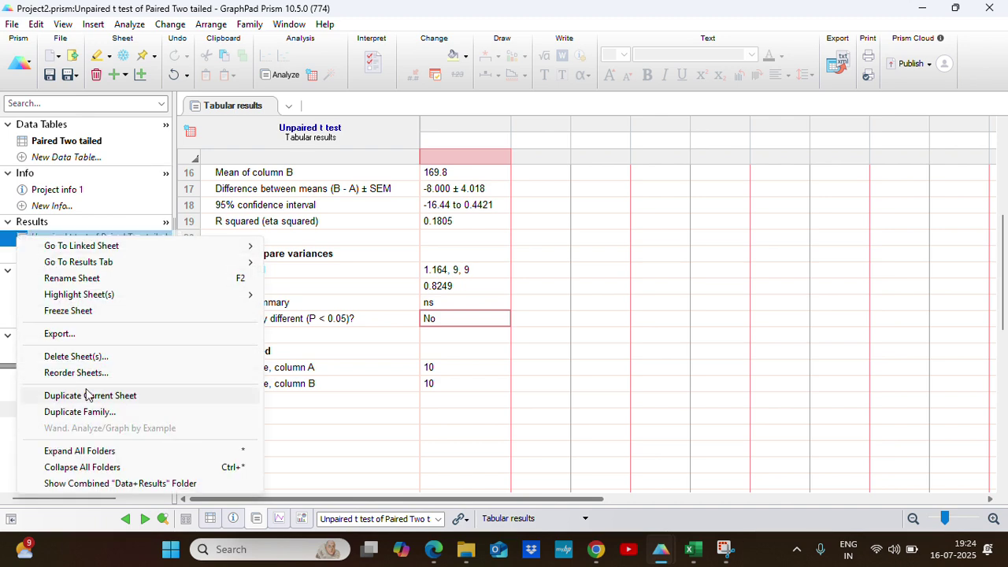
left_click(86, 358)
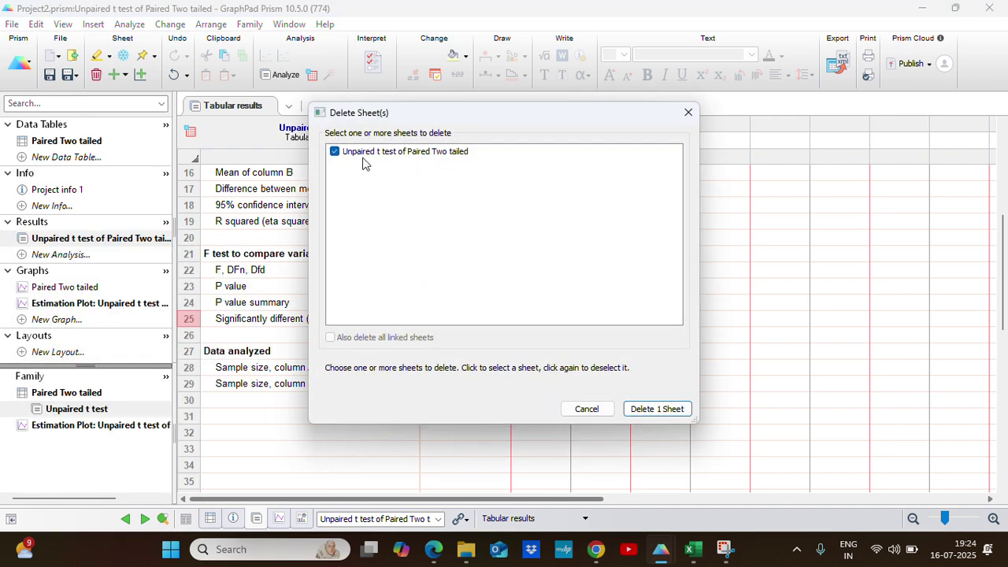
left_click(667, 412)
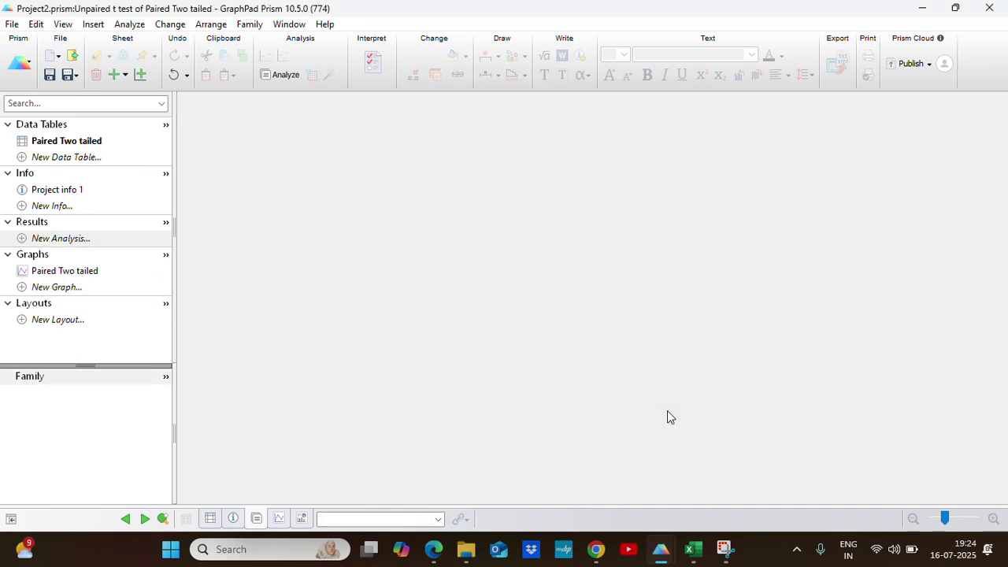
Delete the Paired Two tailed graph sheet from the project
left_click(78, 271)
right_click(79, 272)
left_click(140, 372)
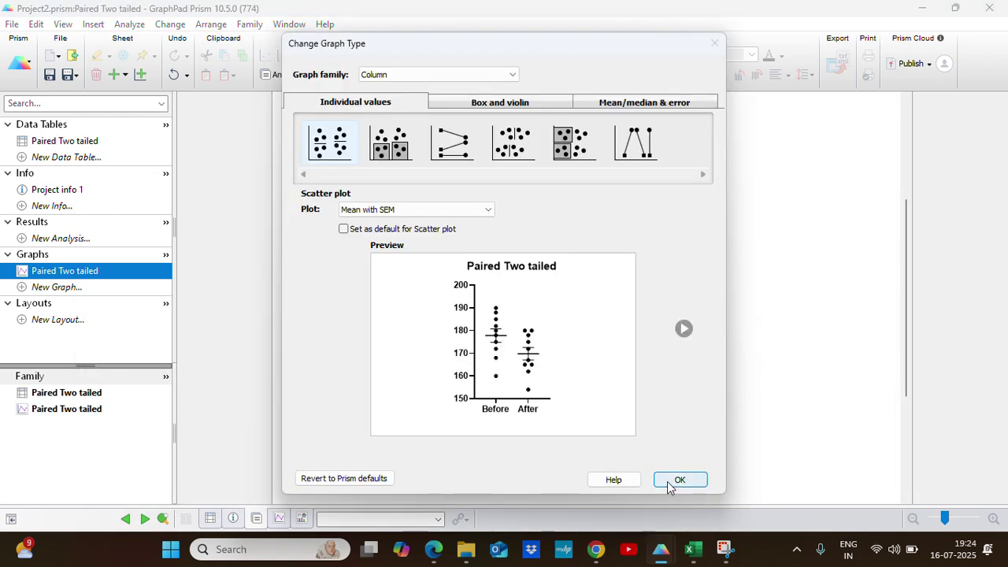
left_click(680, 480)
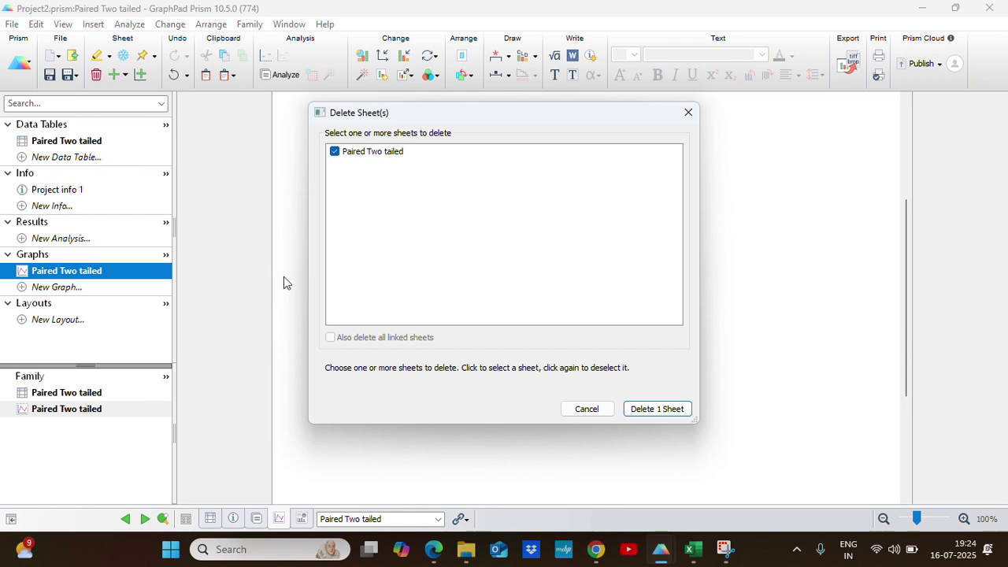
left_click(647, 411)
Start a t test on the Before and After columns of the Paired Two tailed table, choosing the Paired experimental design
left_click(78, 145)
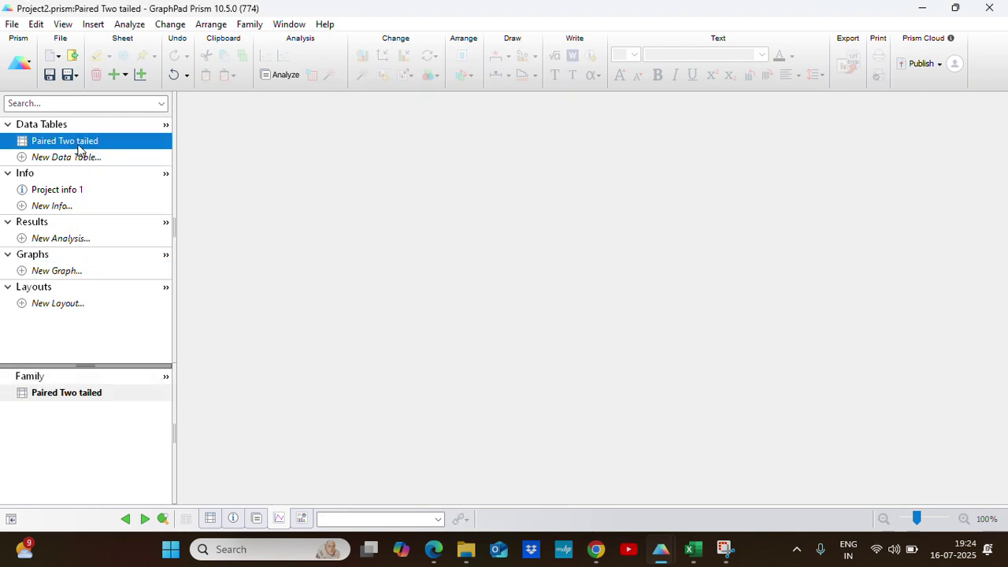
left_click(454, 248)
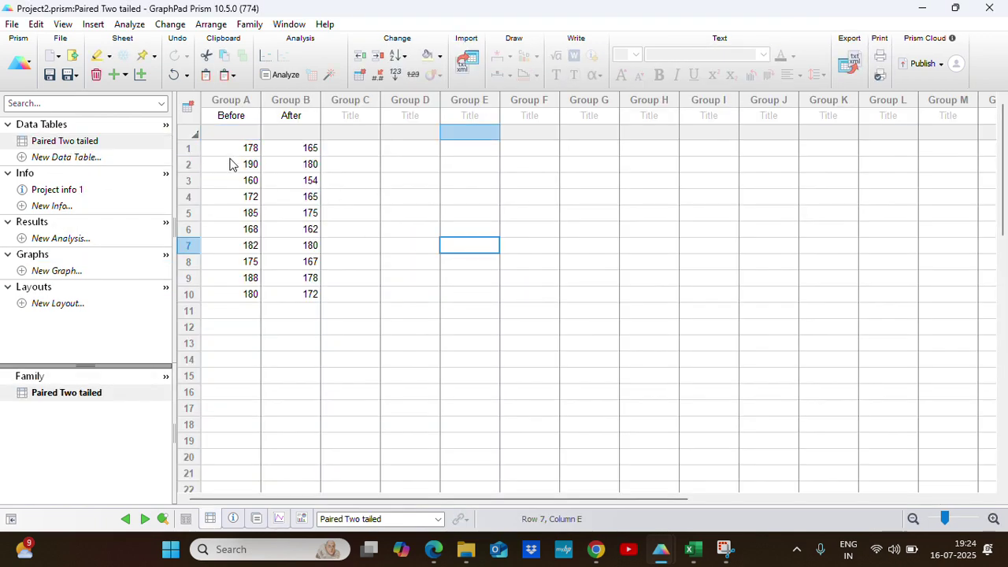
left_click(67, 143)
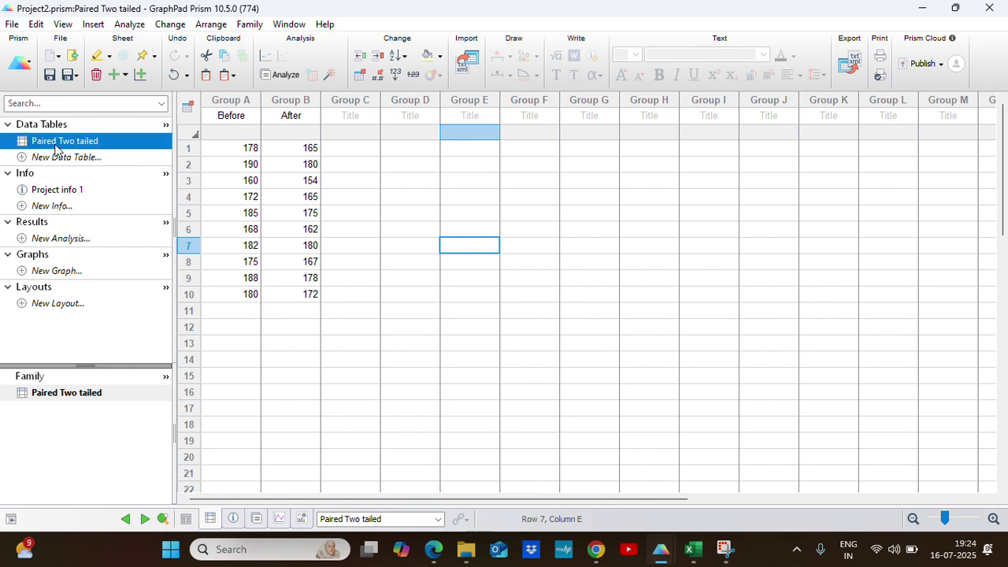
left_click(283, 75)
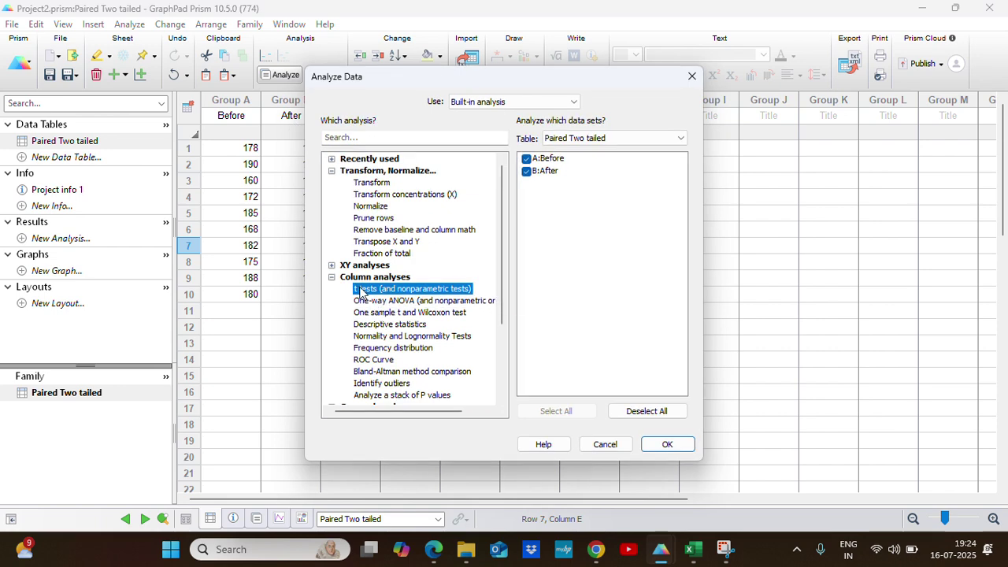
left_click(667, 444)
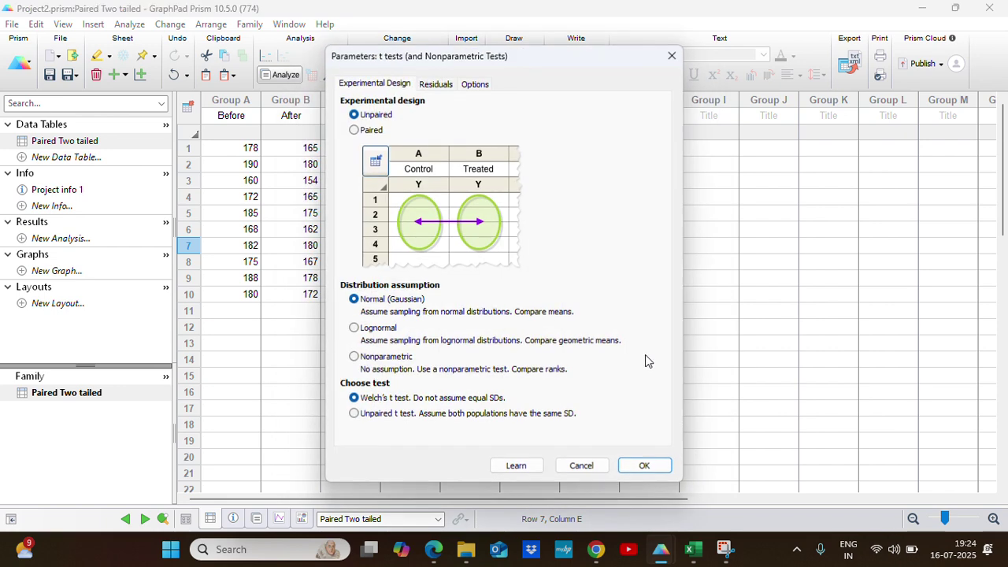
left_click(356, 131)
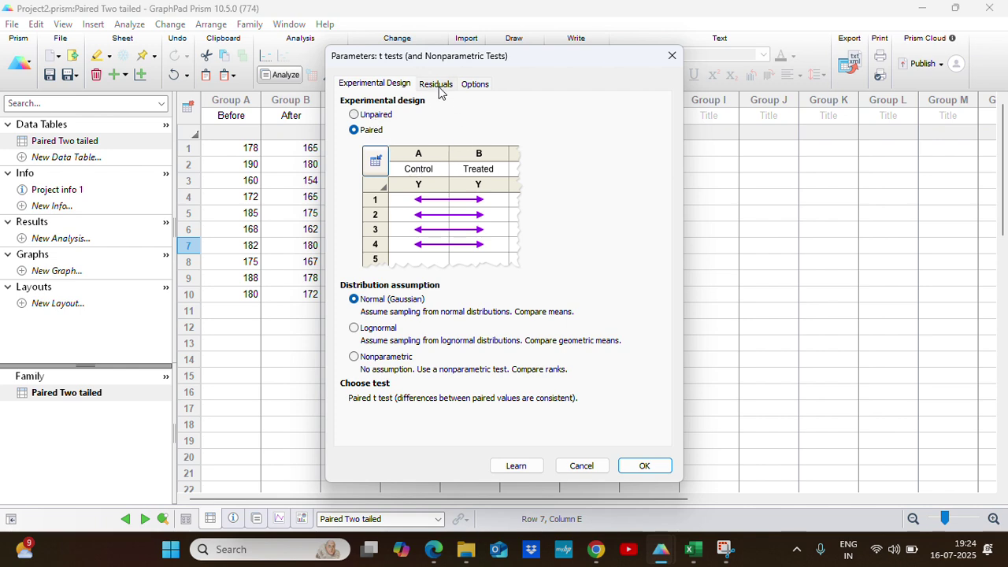
Turn off the estimation plot, report differences as Before - After, and run the two-tailed paired t test
left_click(477, 85)
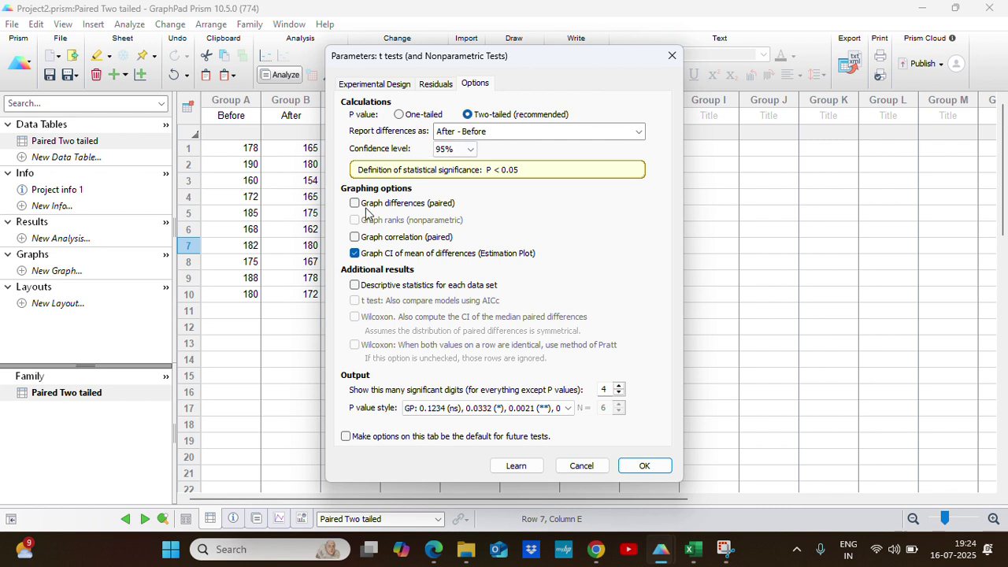
left_click(355, 253)
left_click(511, 137)
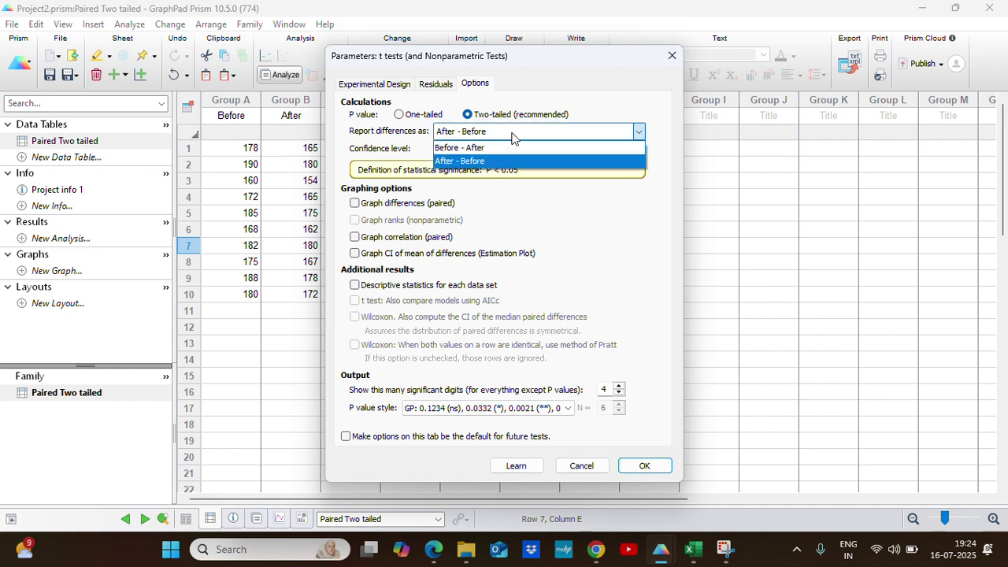
left_click(457, 146)
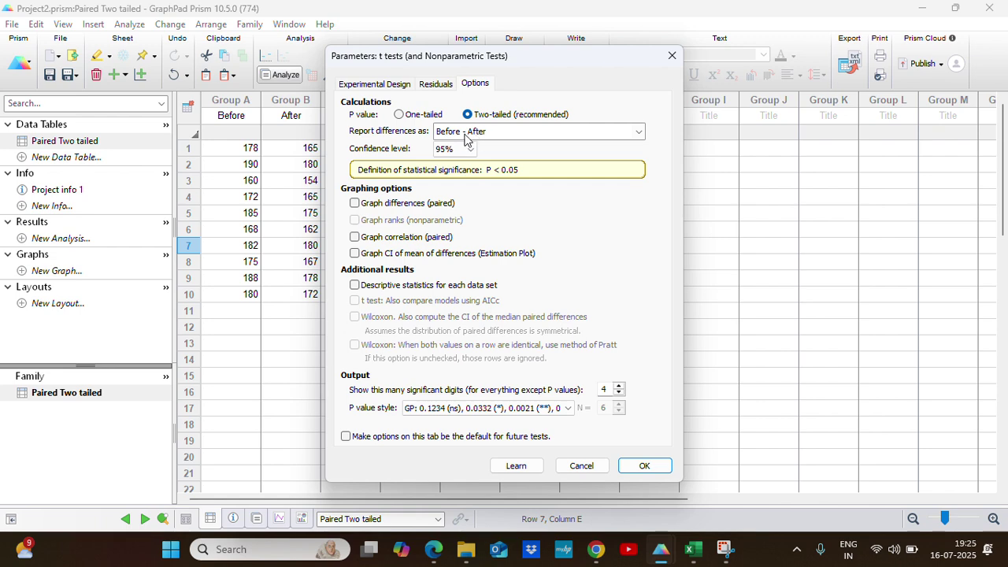
left_click(647, 465)
Examine the paired t test results, including the P value, the effect size and how effective the pairing was
left_click(88, 240)
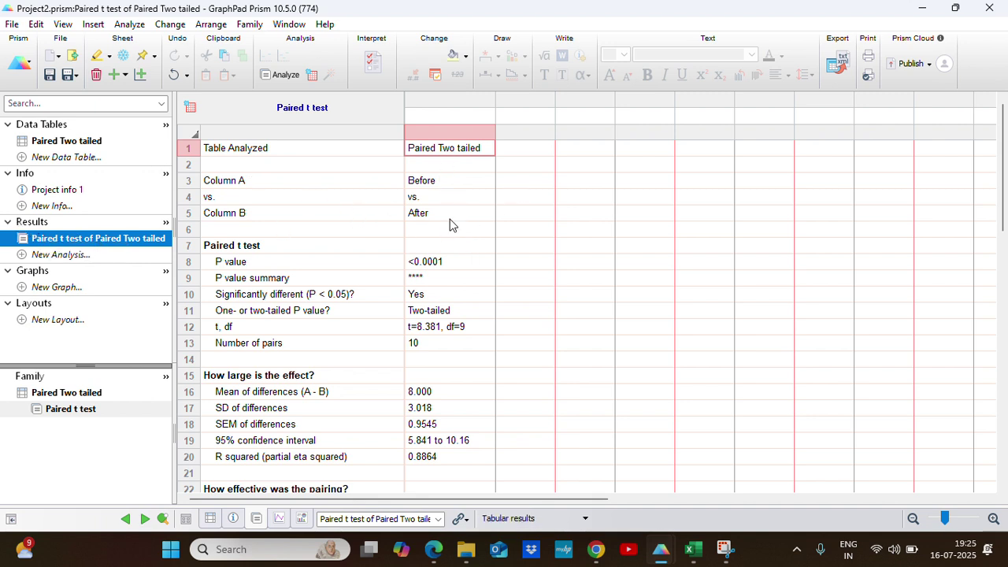
scroll(459, 254, "down", 1)
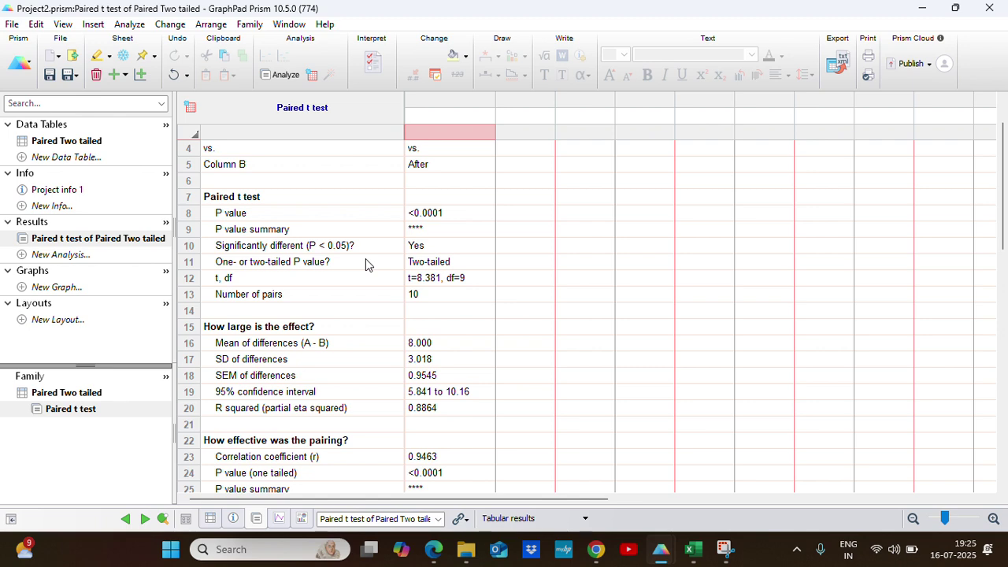
scroll(366, 261, "down", 1)
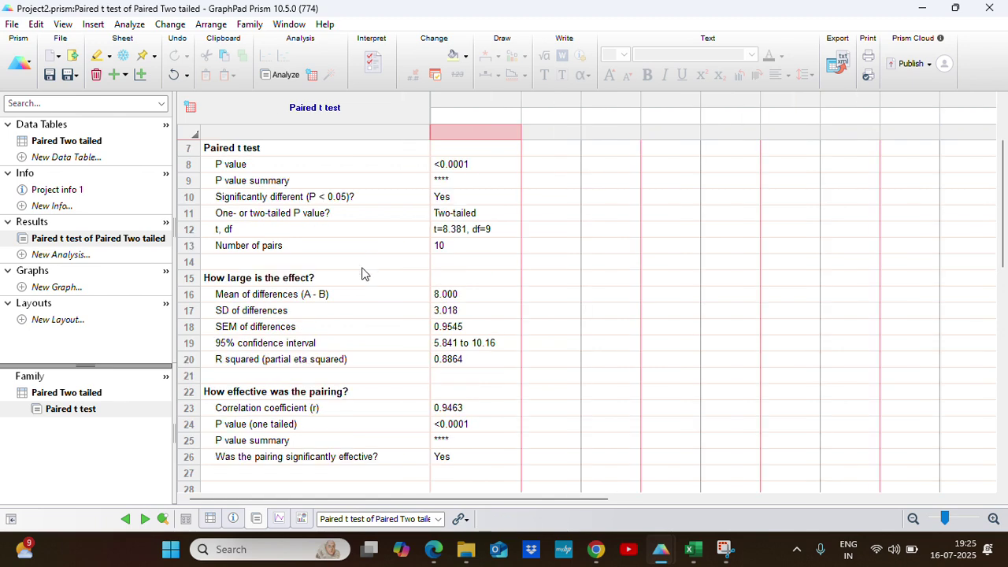
scroll(388, 293, "up", 2)
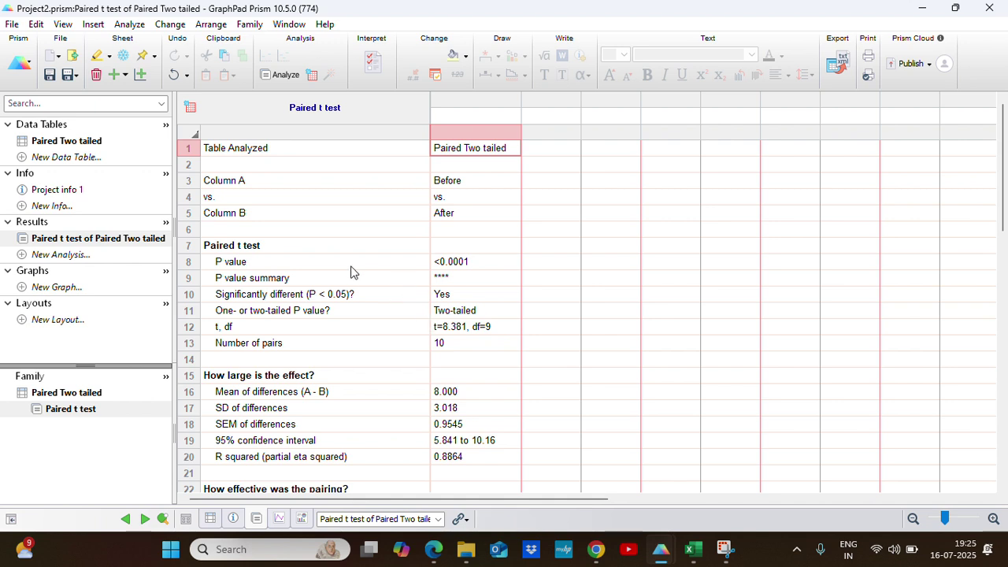
Create a Column scatter plot of the individual values in the Paired Two tailed table, plotting Mean with SEM
left_click(93, 143)
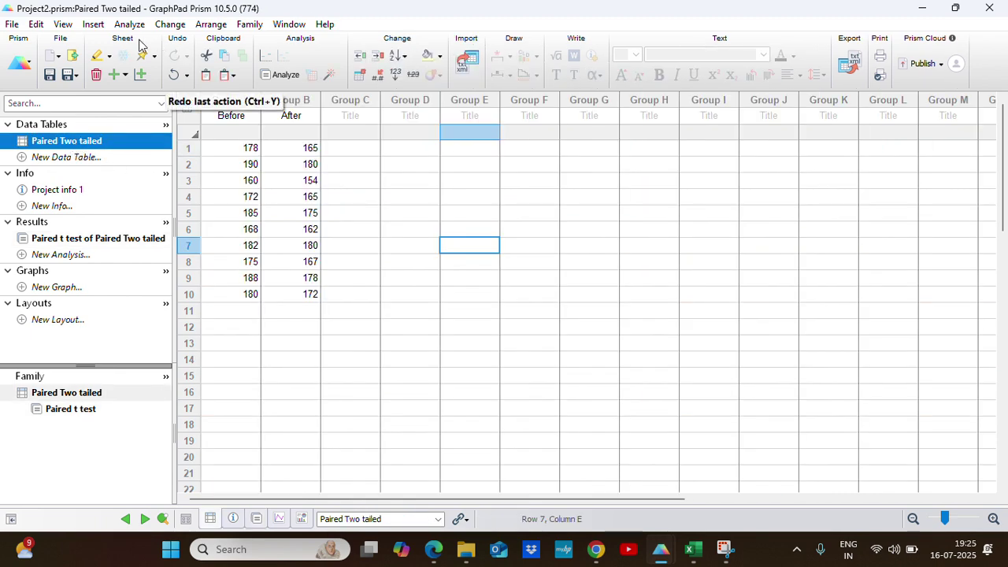
left_click(93, 24)
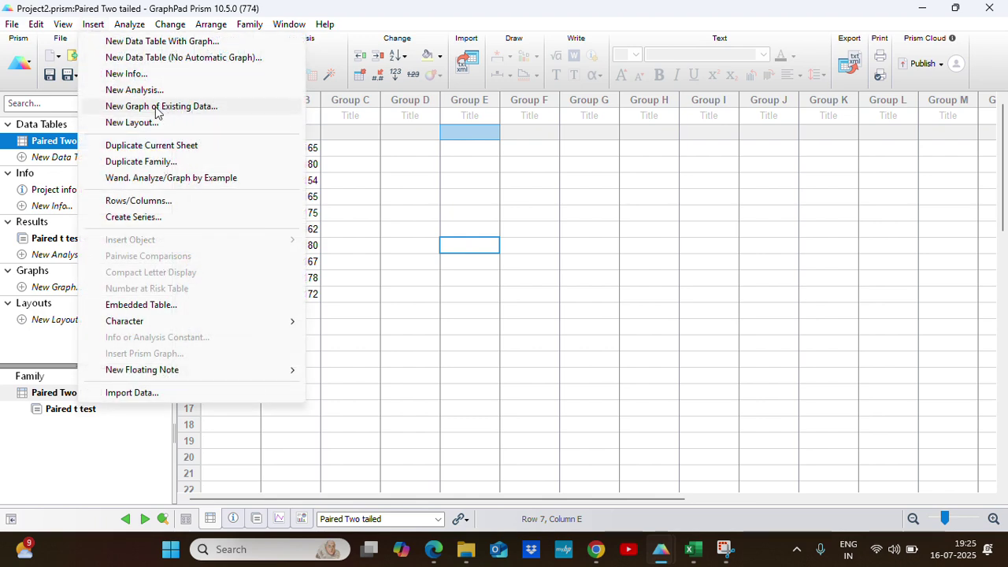
left_click(149, 110)
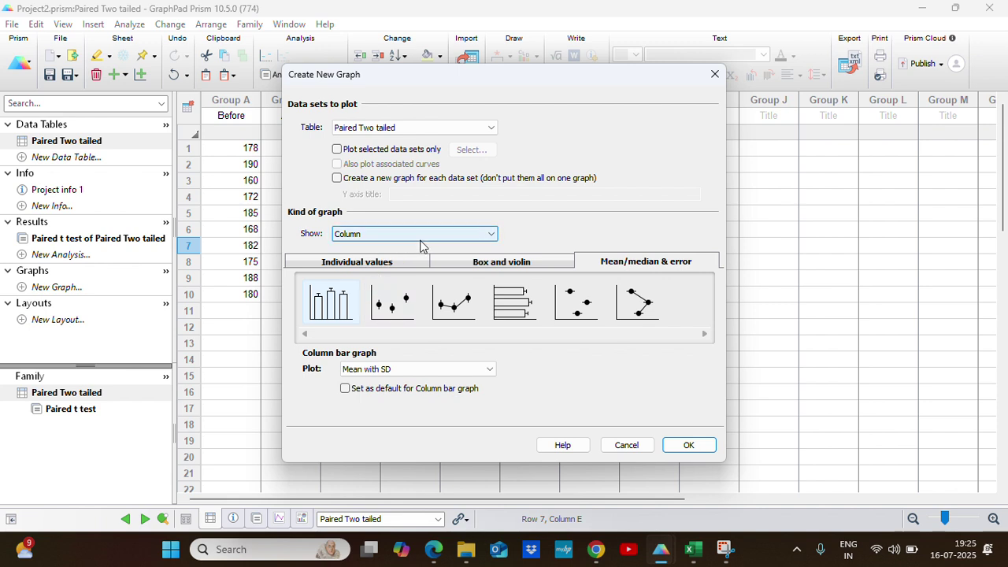
left_click(426, 241)
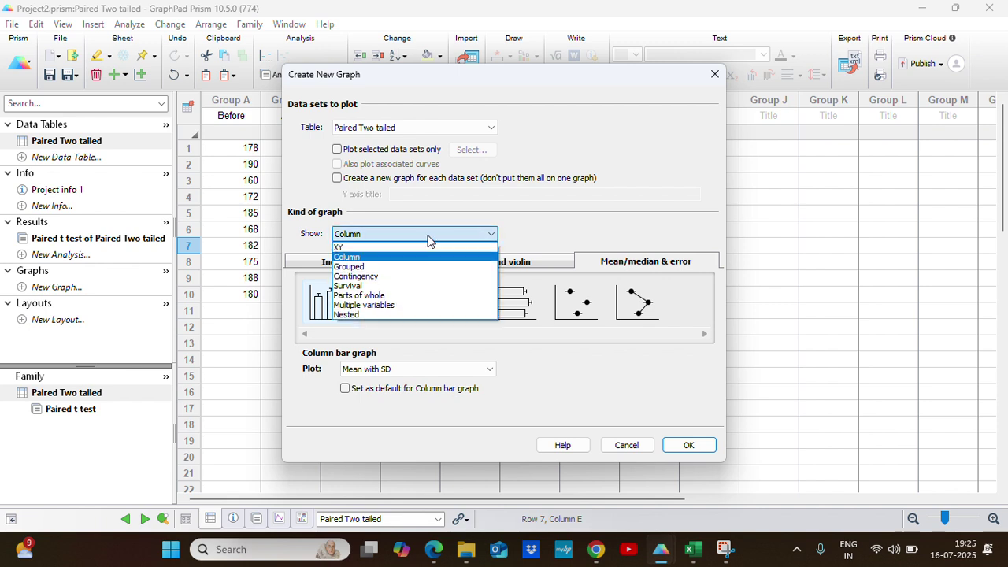
left_click(352, 248)
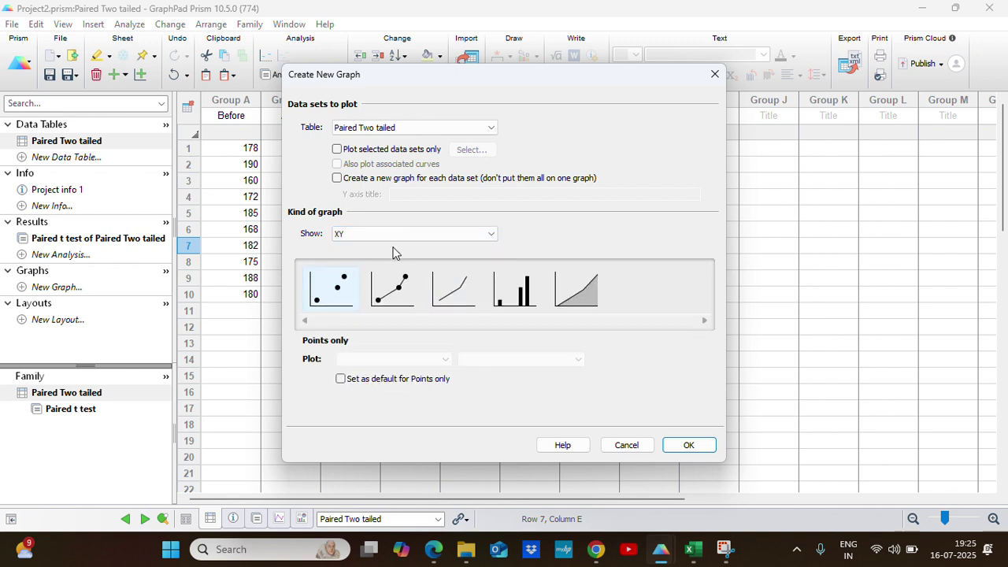
left_click(405, 236)
left_click(375, 258)
left_click(375, 262)
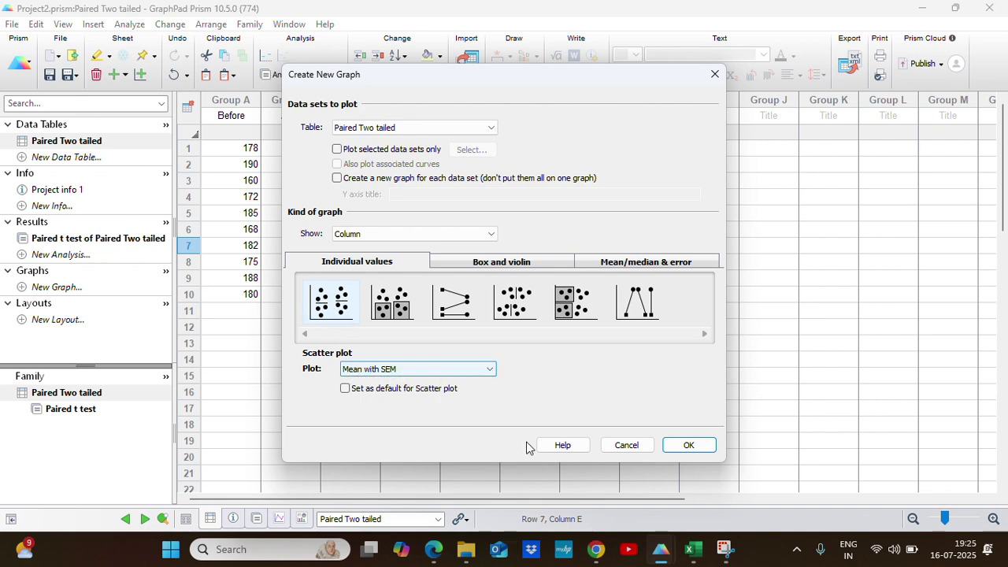
left_click(688, 446)
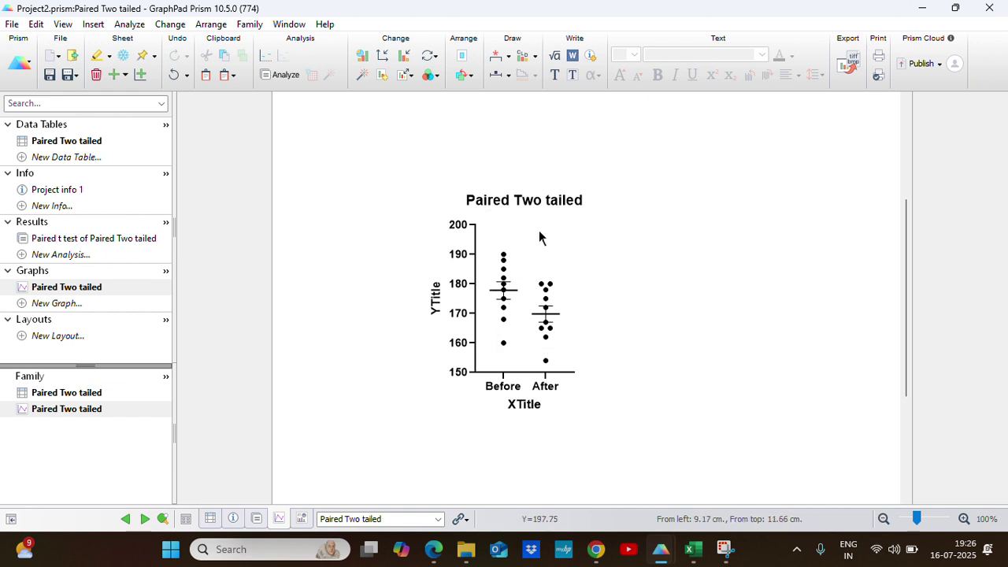
Title the graph's Y axis "Glucose level" and remove the X axis title
left_click(437, 297)
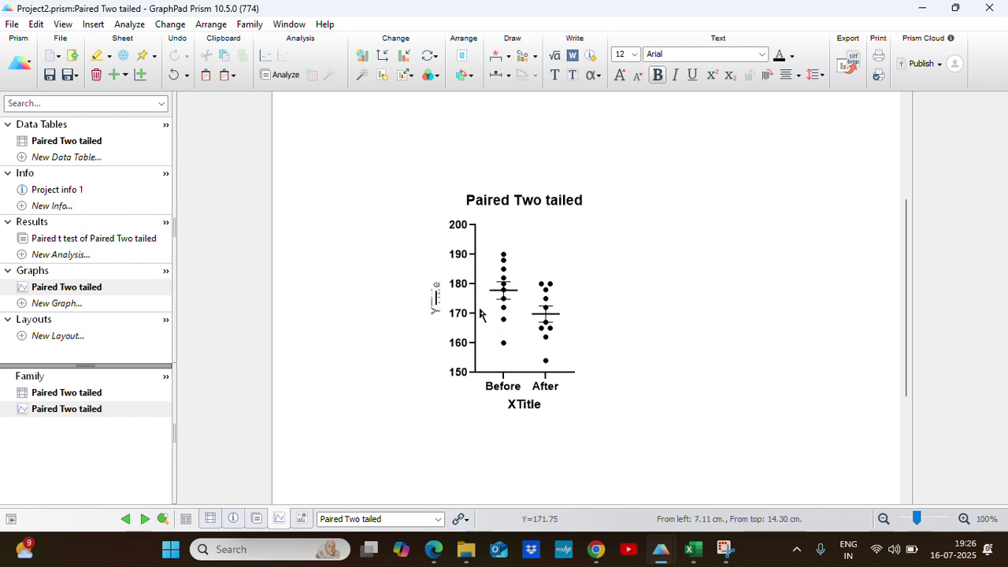
type("Glucos")
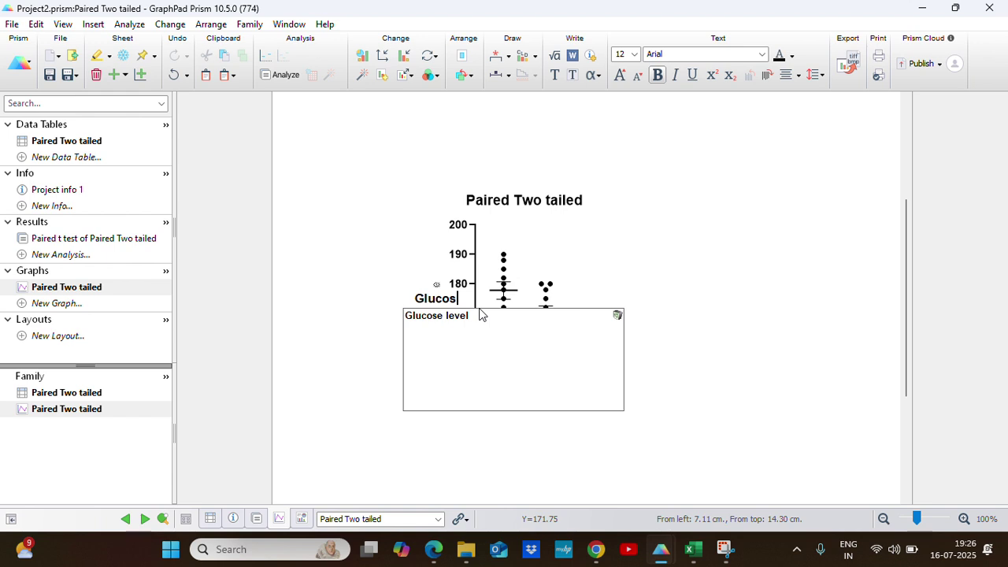
type("e")
left_click(481, 316)
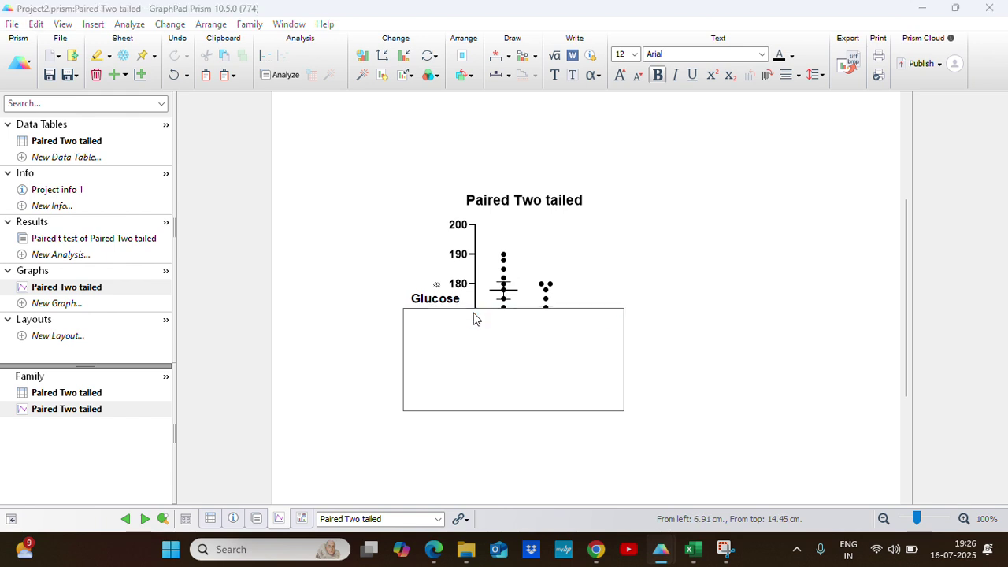
left_click(522, 402)
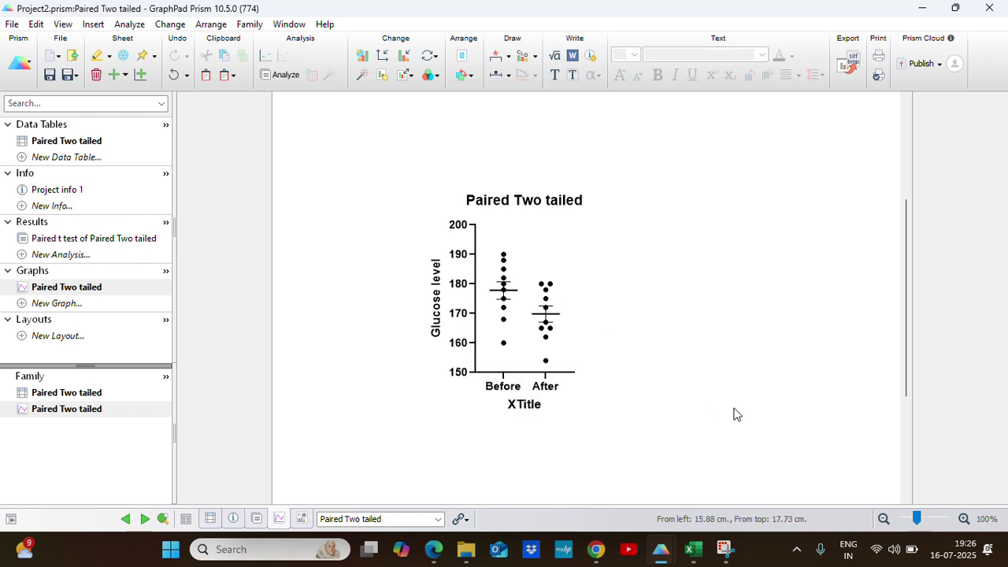
left_click(682, 417)
Set the thickness of the graph's axes to 1/2 pt
left_click(523, 371)
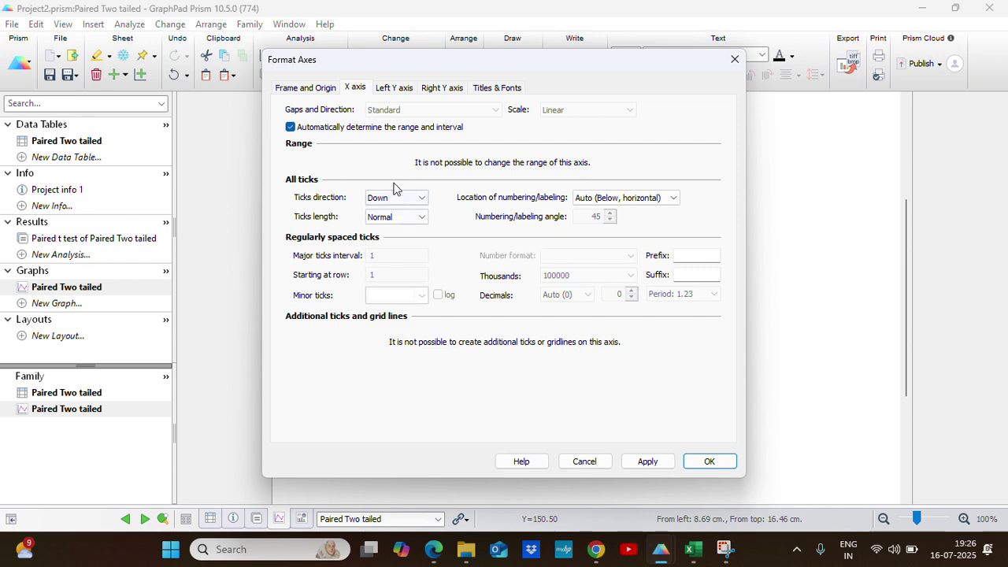
left_click(501, 89)
left_click(301, 88)
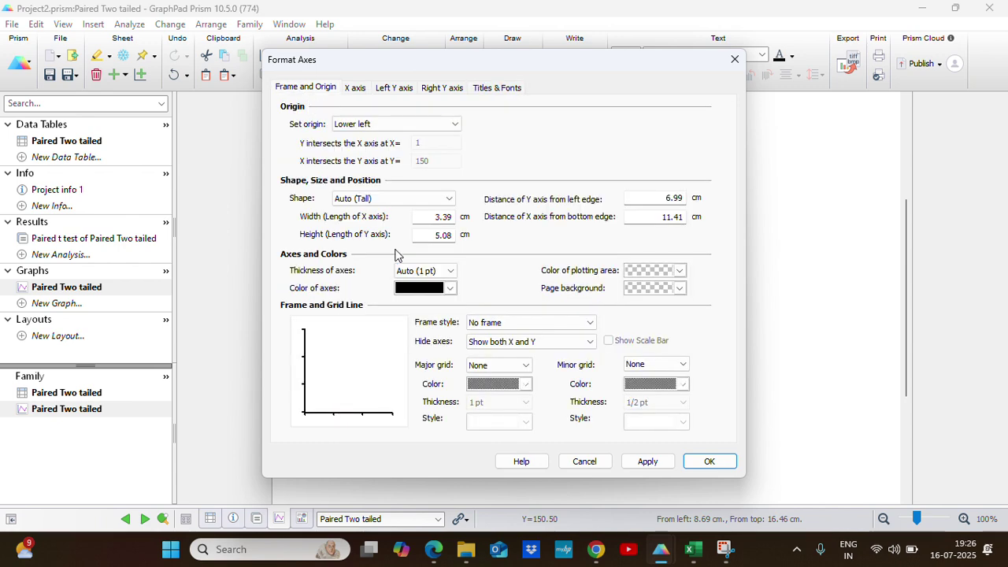
left_click(451, 272)
left_click(406, 303)
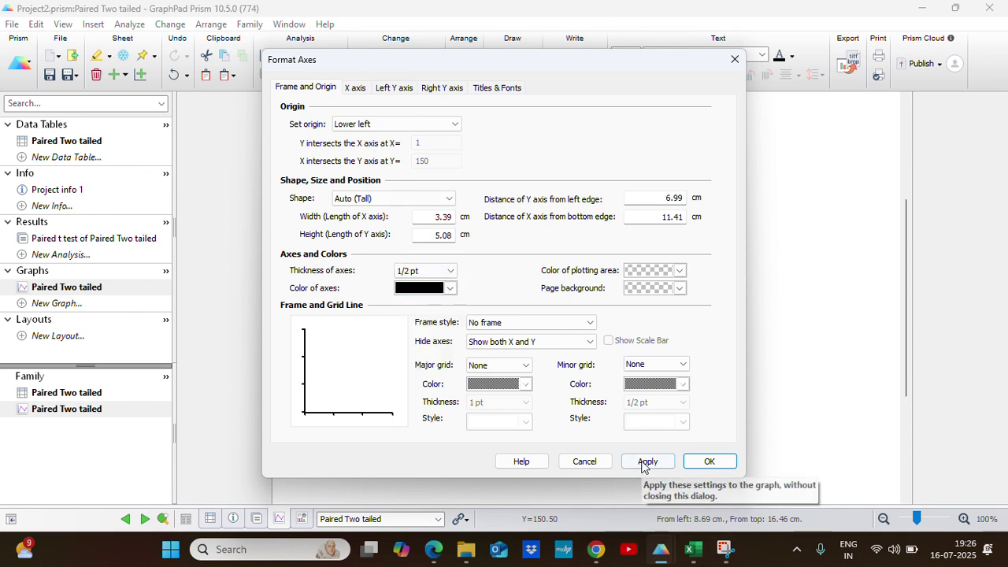
left_click(707, 461)
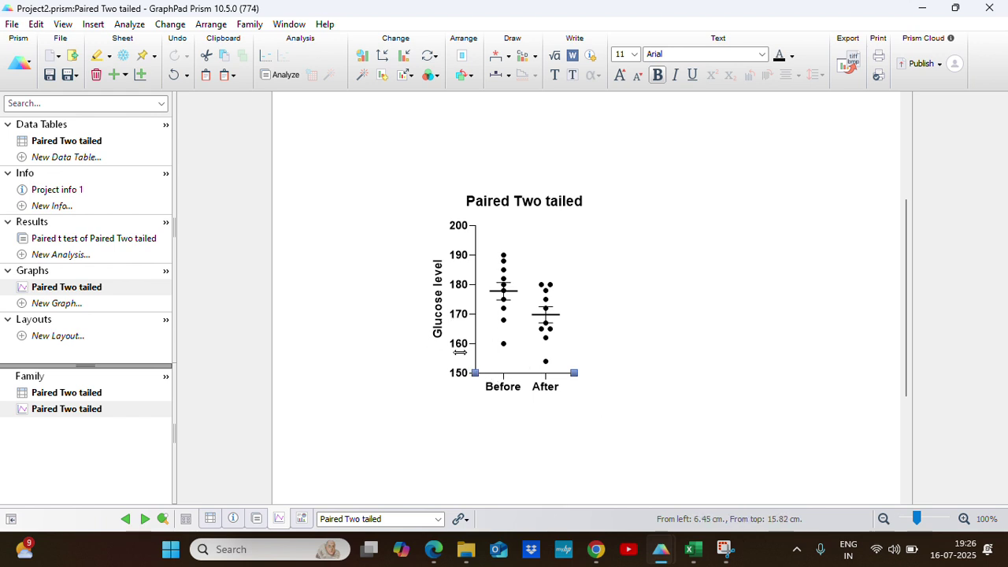
Change the font of the X axis labels to Bahnschrift Regular, size 11
double_click(509, 375)
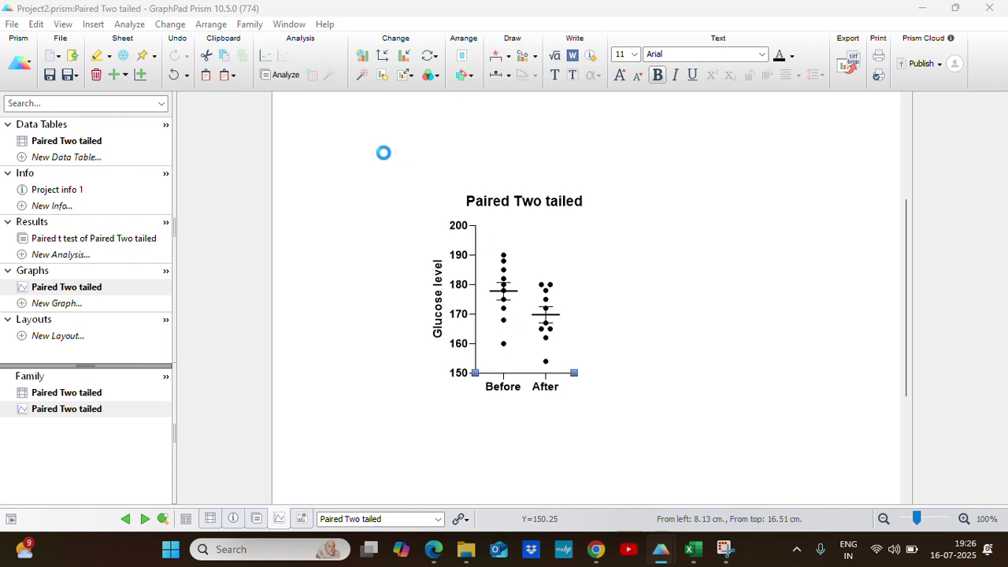
left_click(498, 88)
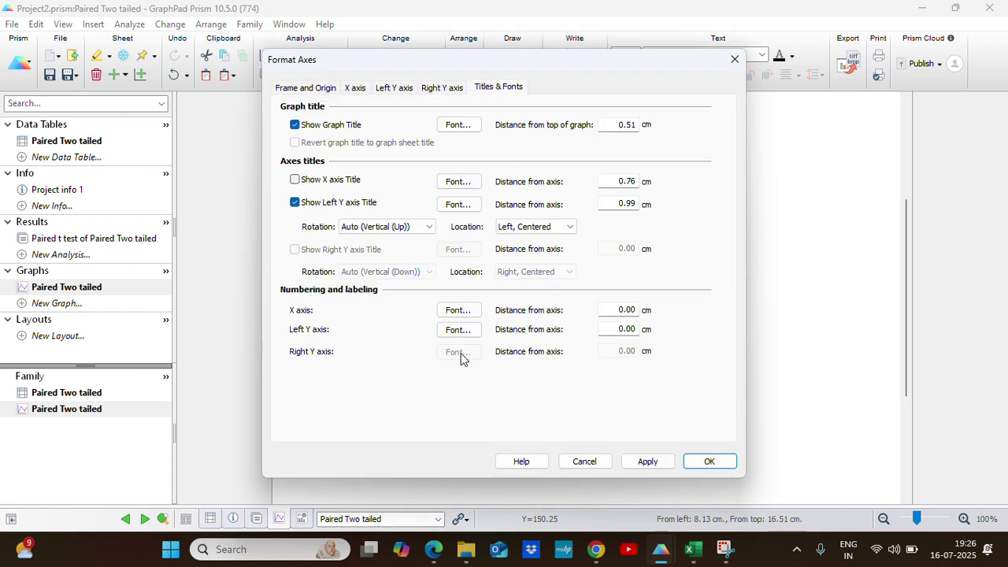
left_click(459, 310)
left_click(319, 230)
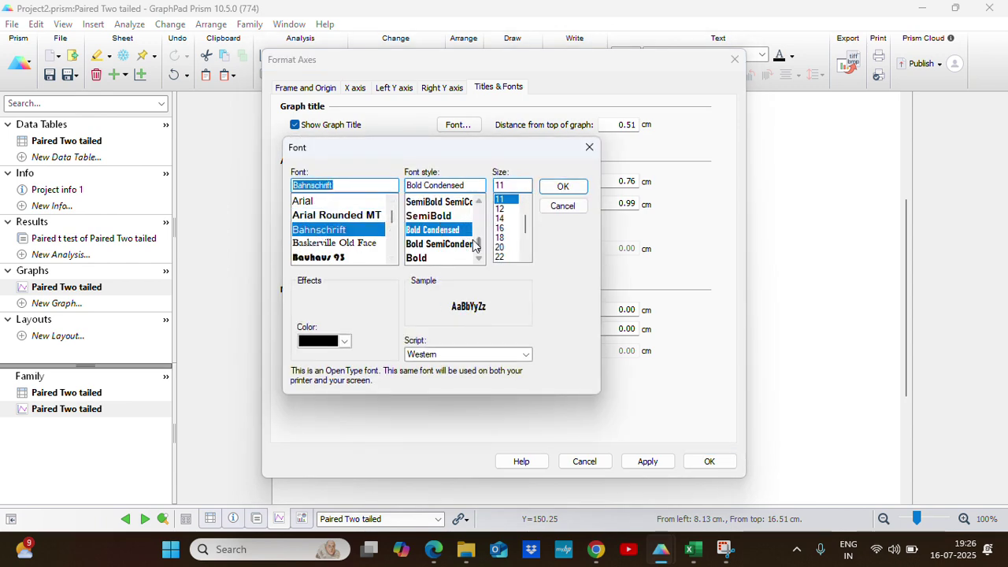
left_click_drag(479, 250, 479, 241)
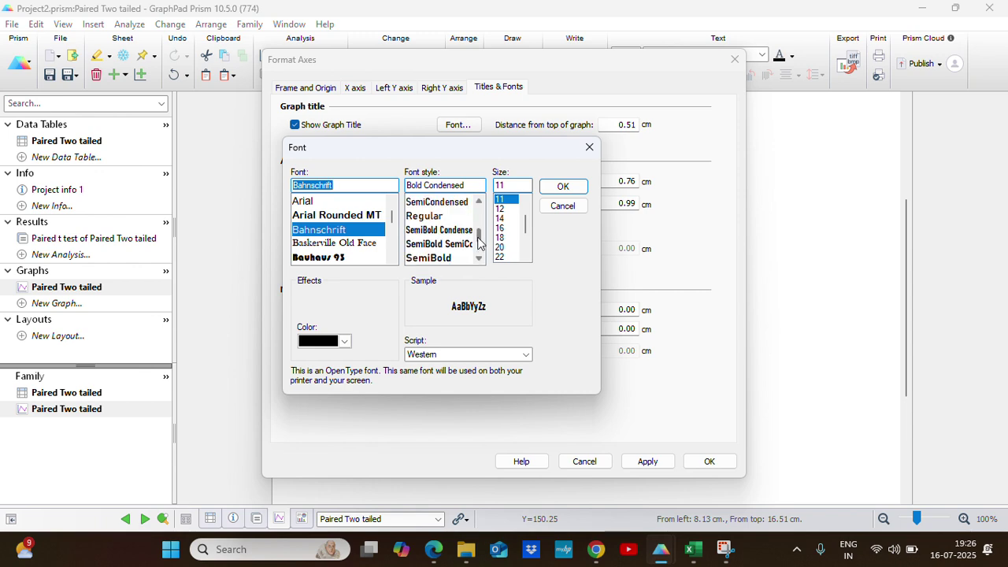
left_click(429, 217)
left_click(562, 187)
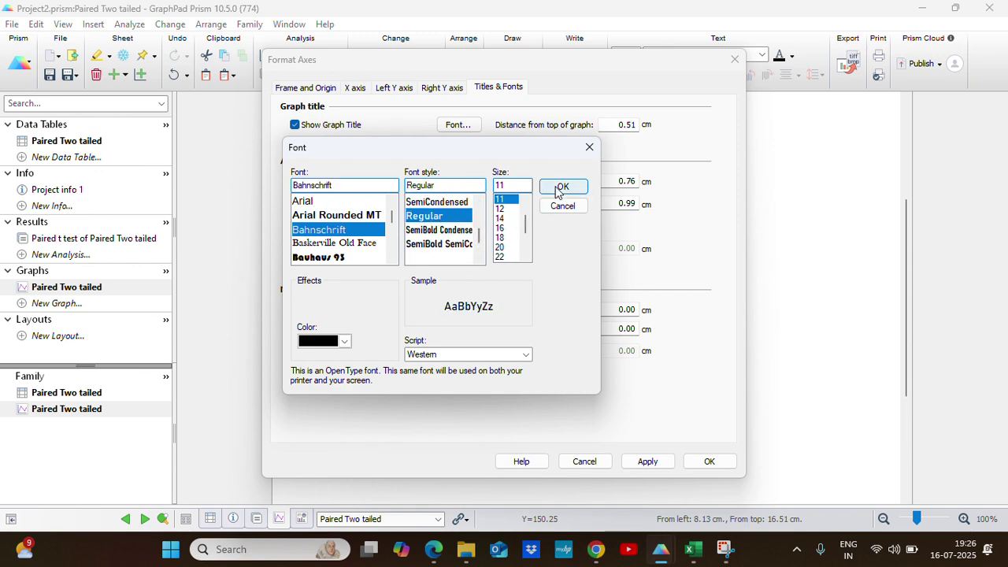
Change the font of the left Y axis numbering to Bahnschrift Regular, size 11, and apply the axis formatting
left_click(646, 462)
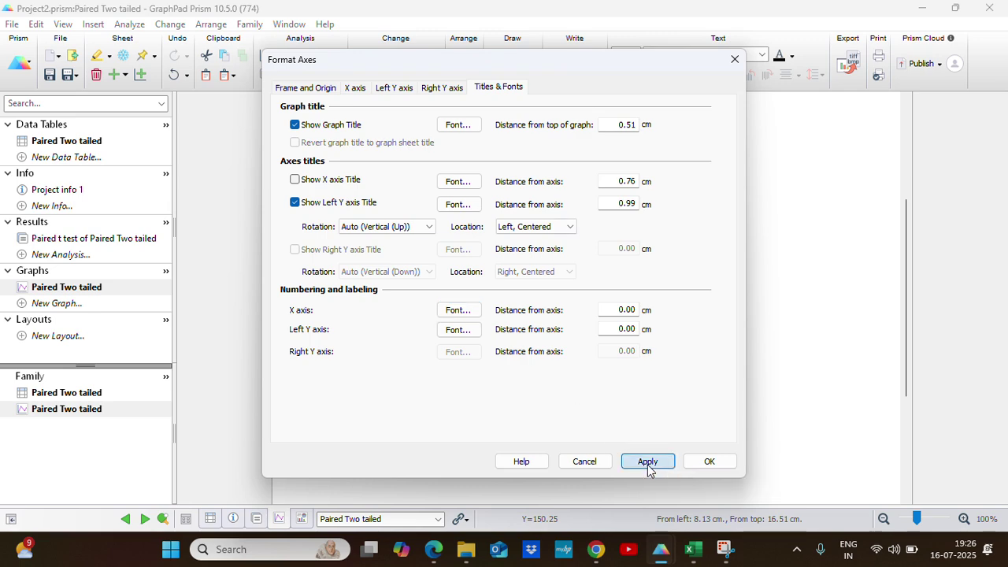
left_click(460, 329)
left_click(340, 233)
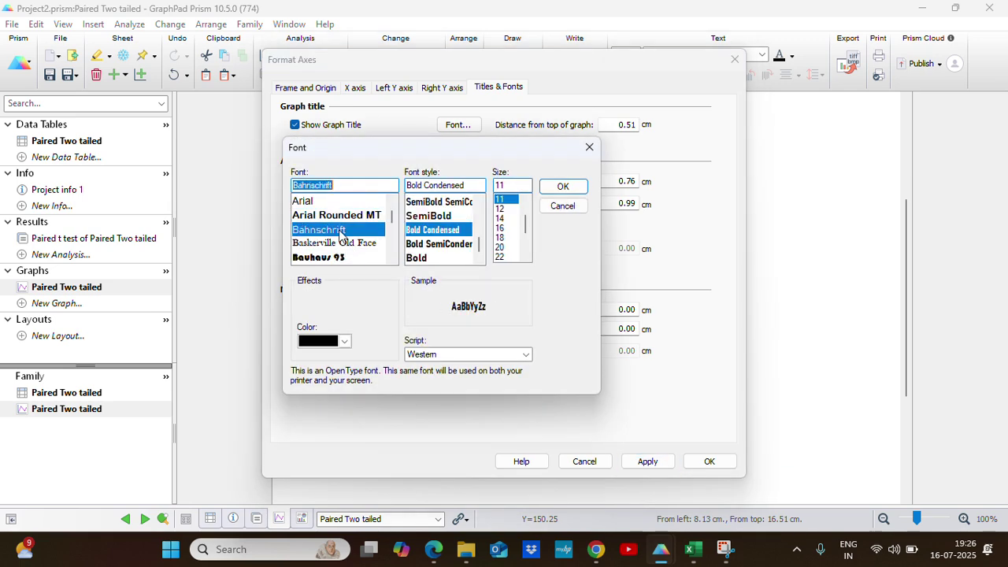
scroll(481, 224, "up", 3)
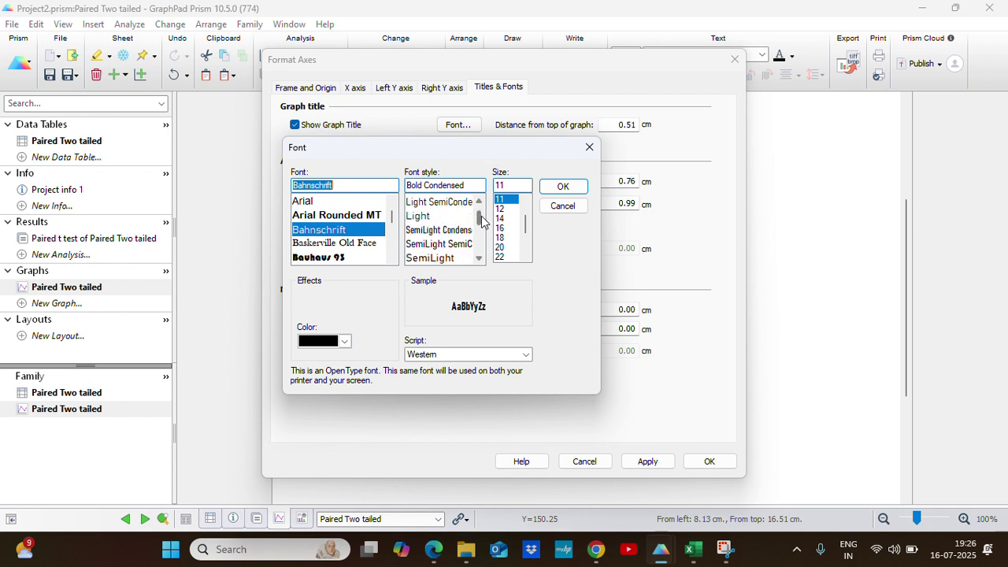
left_click_drag(482, 221, 490, 230)
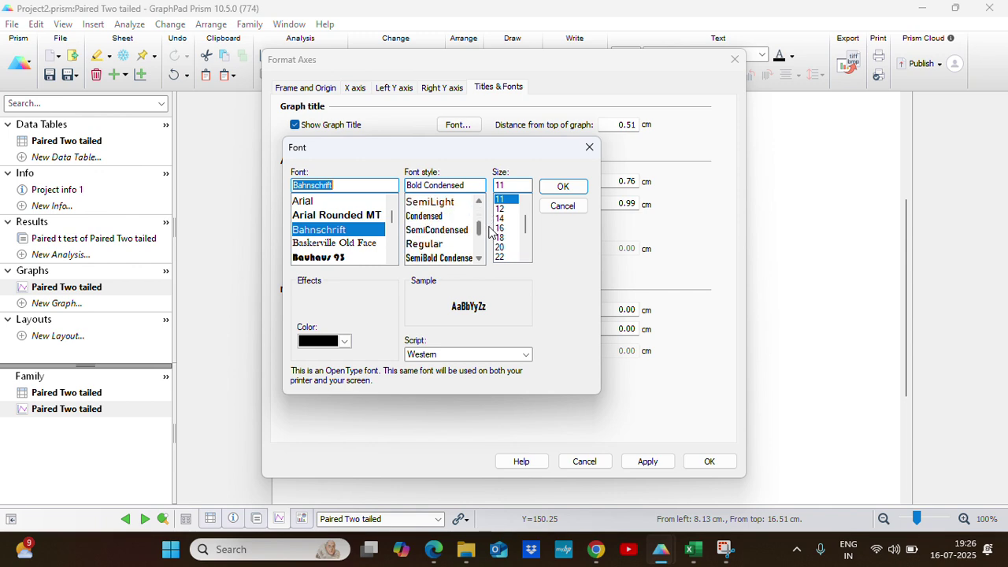
left_click(455, 243)
left_click(564, 186)
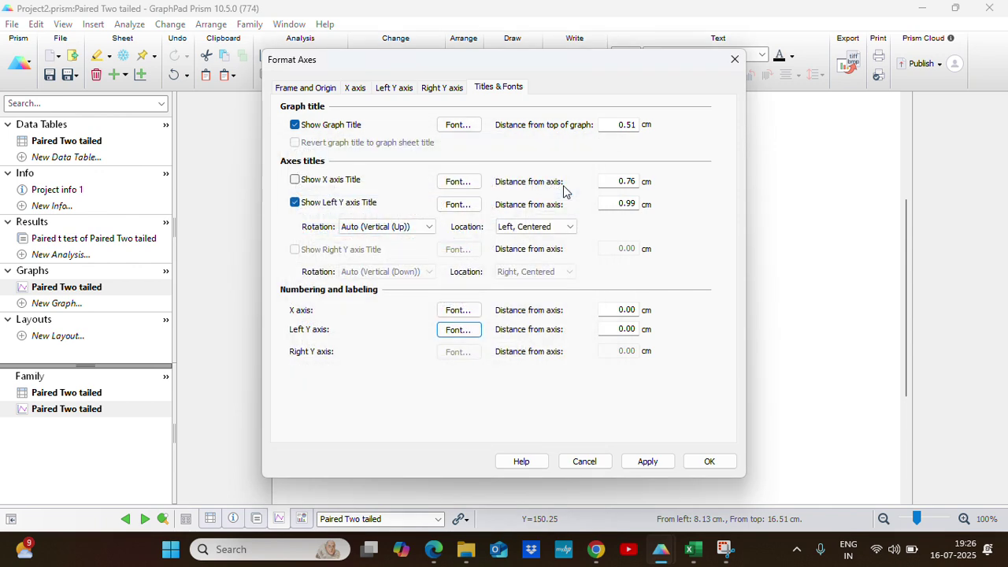
left_click(651, 463)
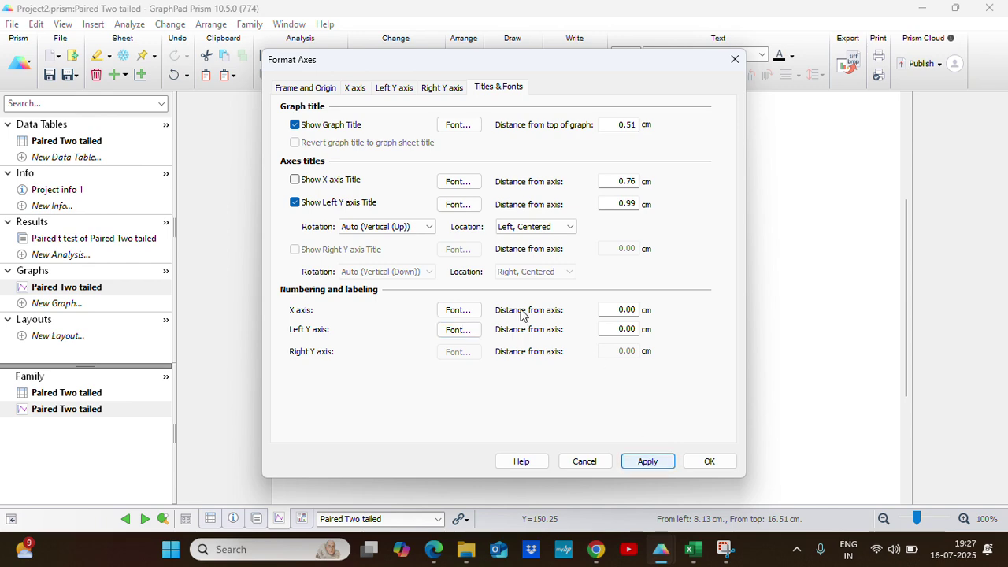
left_click(707, 463)
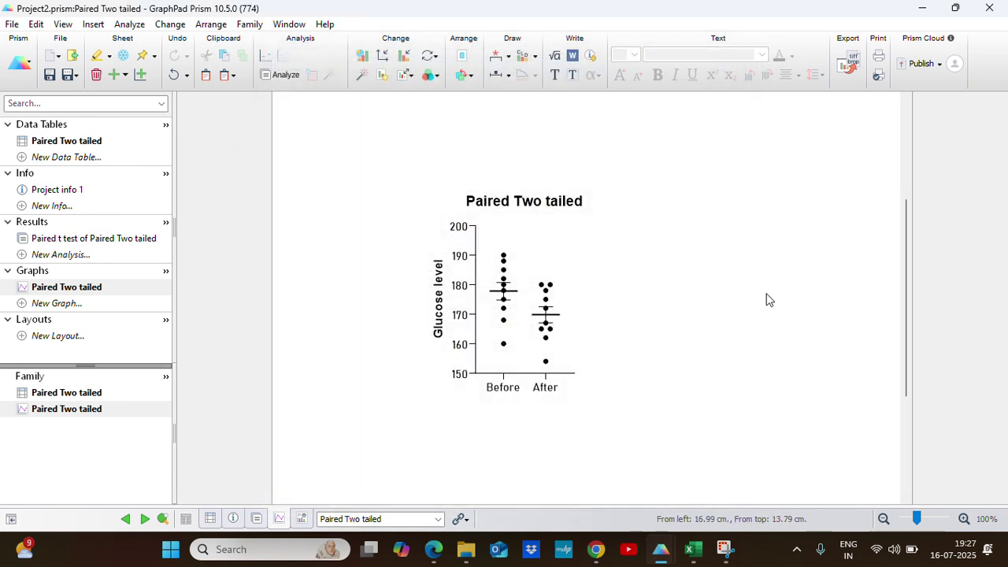
Color the Before data set's symbols and error bars dark blue (palette color 9E) in the scatter plot
double_click(505, 314)
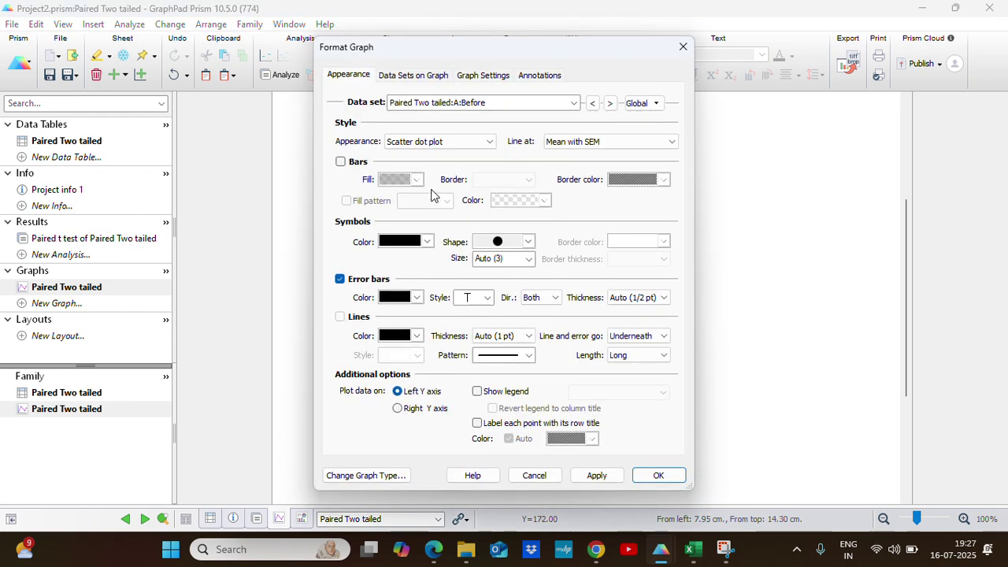
left_click(426, 241)
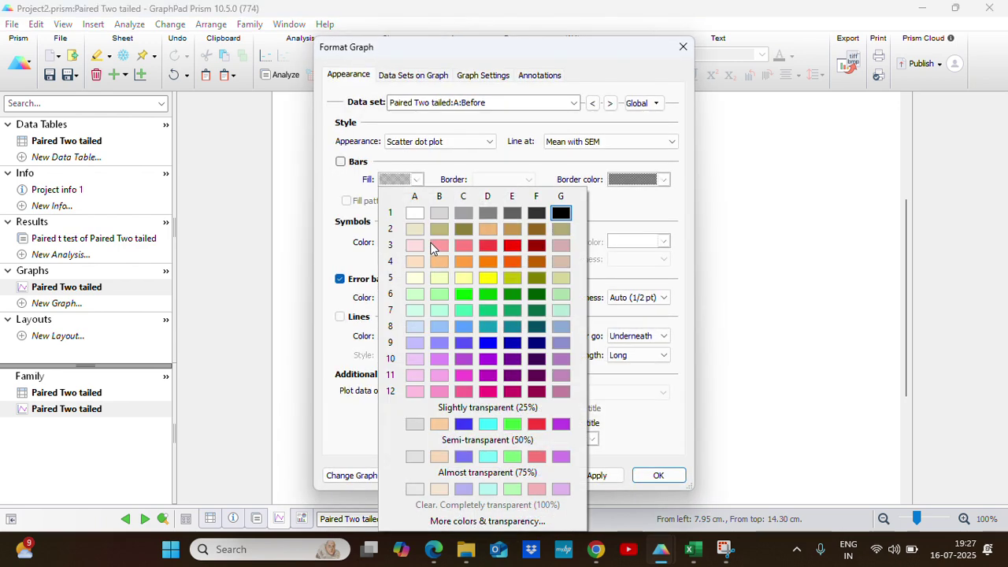
left_click(513, 344)
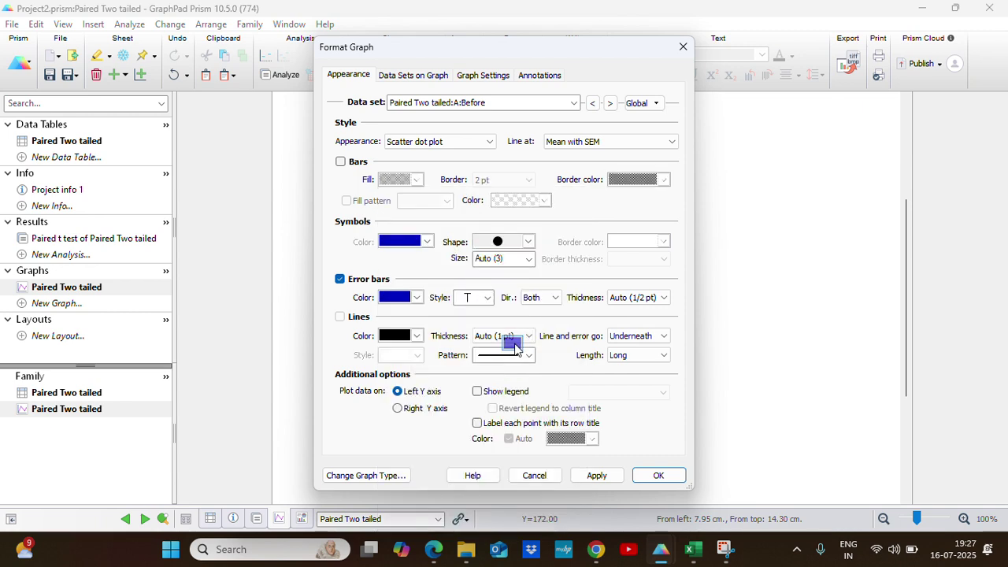
left_click(656, 476)
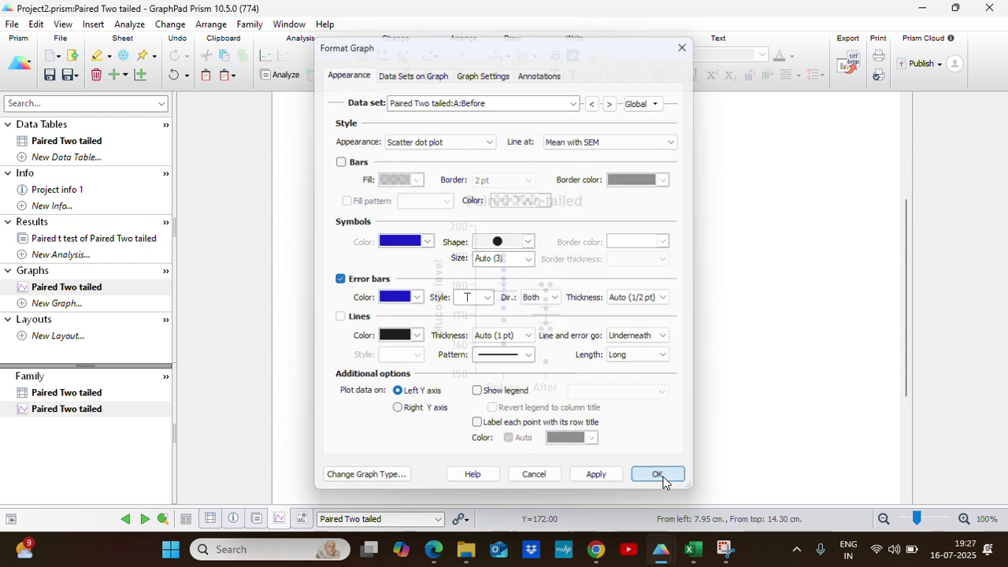
Color the After data set's symbols and error bars purple (palette color 10E) in the scatter plot
double_click(545, 336)
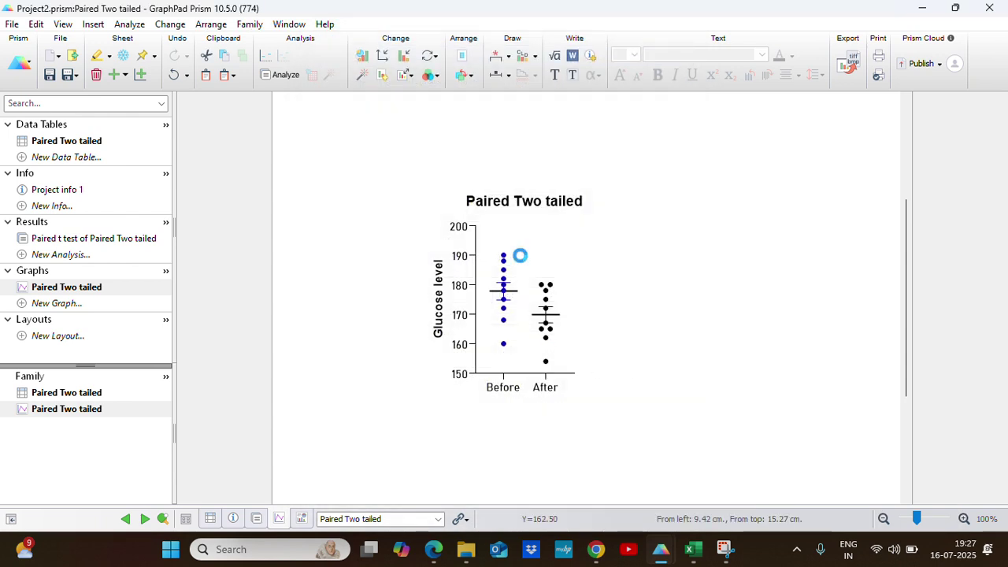
left_click(426, 242)
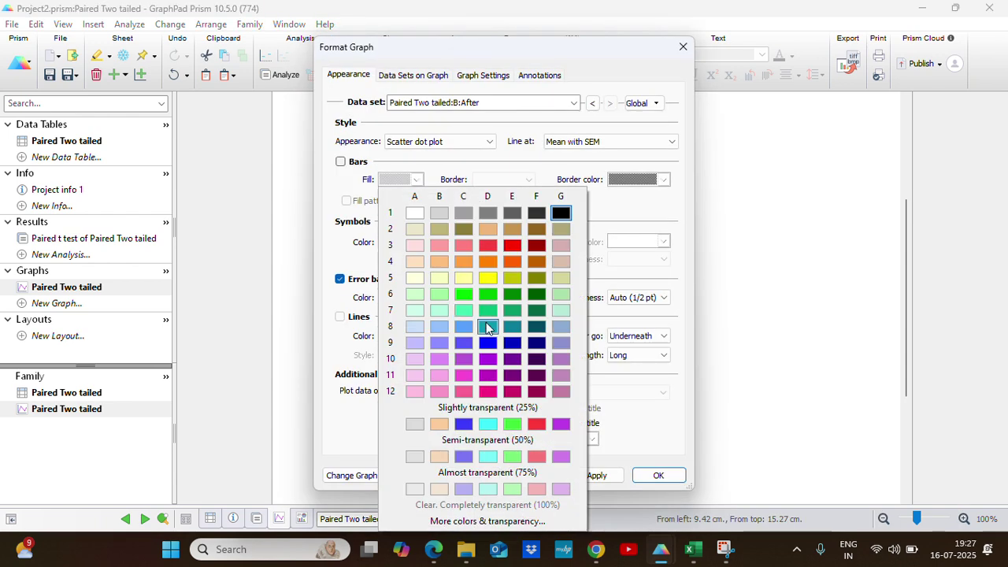
left_click(513, 363)
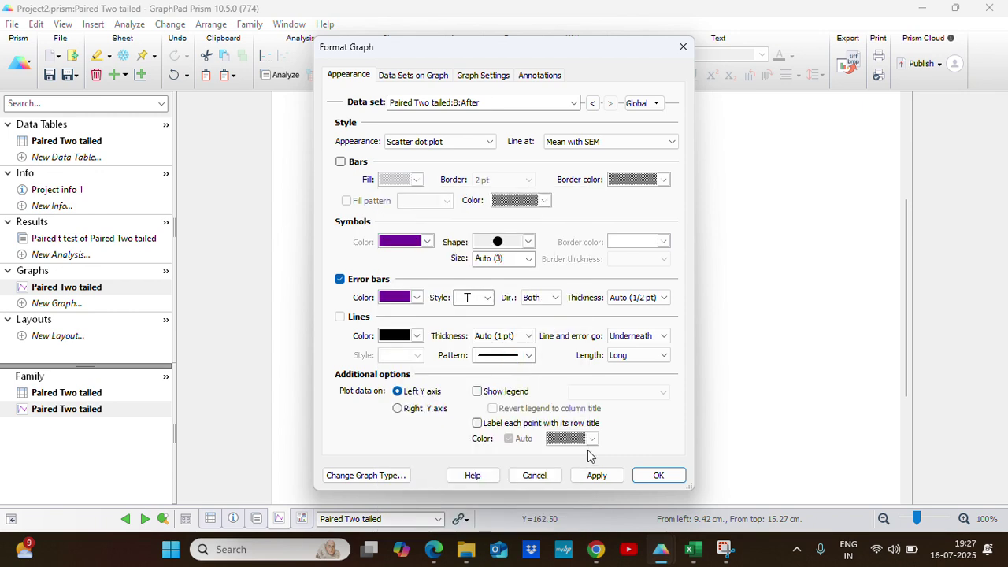
left_click(657, 475)
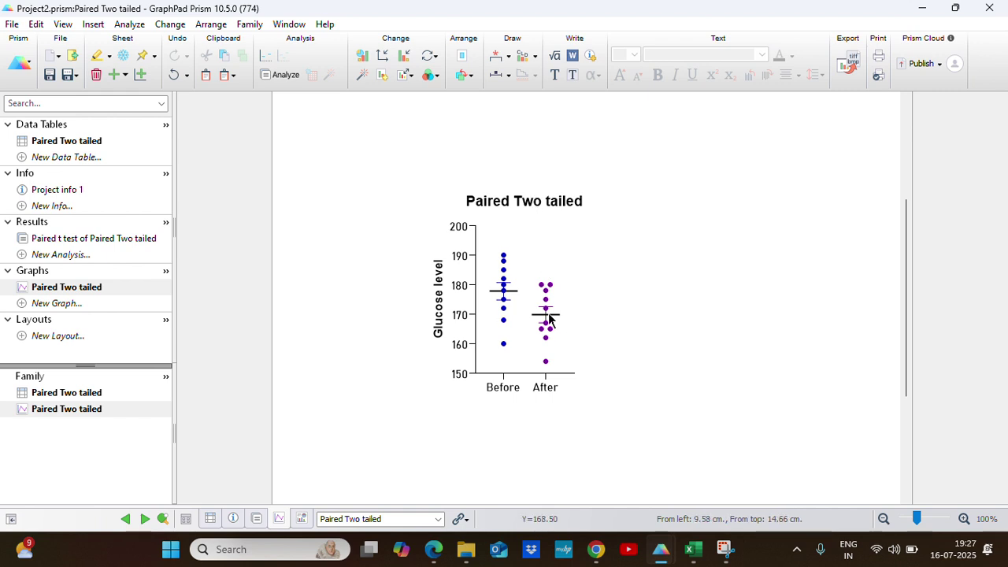
Check the paired t test's P value summary and draw a capped line about 1.5 cm long, labelled ****, above the Before and After points
left_click(81, 240)
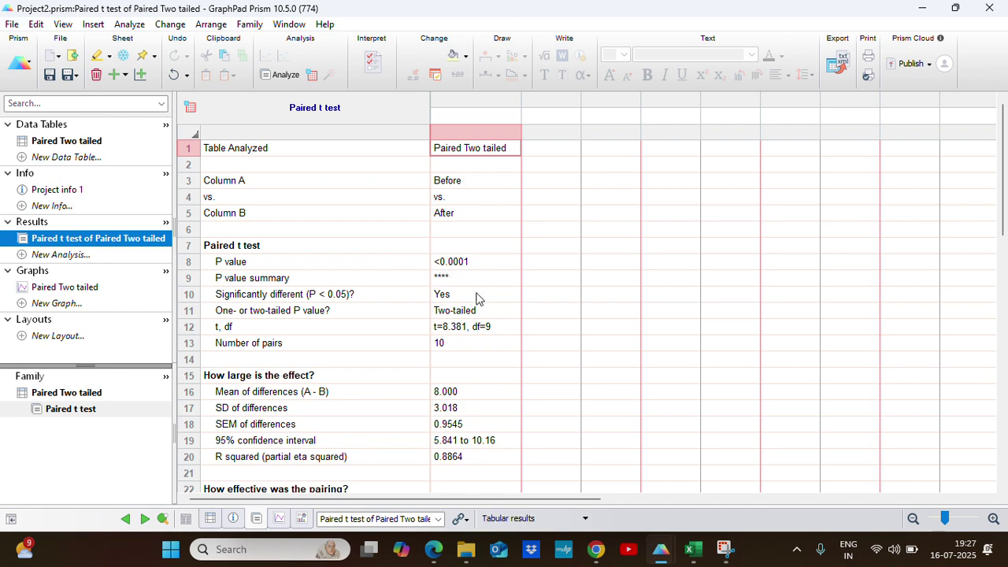
left_click(88, 289)
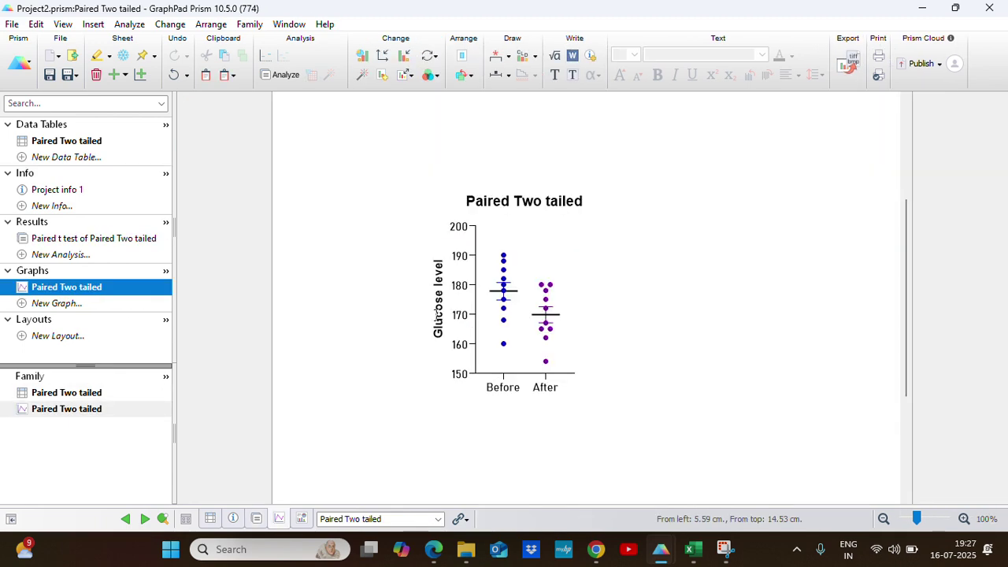
left_click(508, 59)
mouse_move(580, 147)
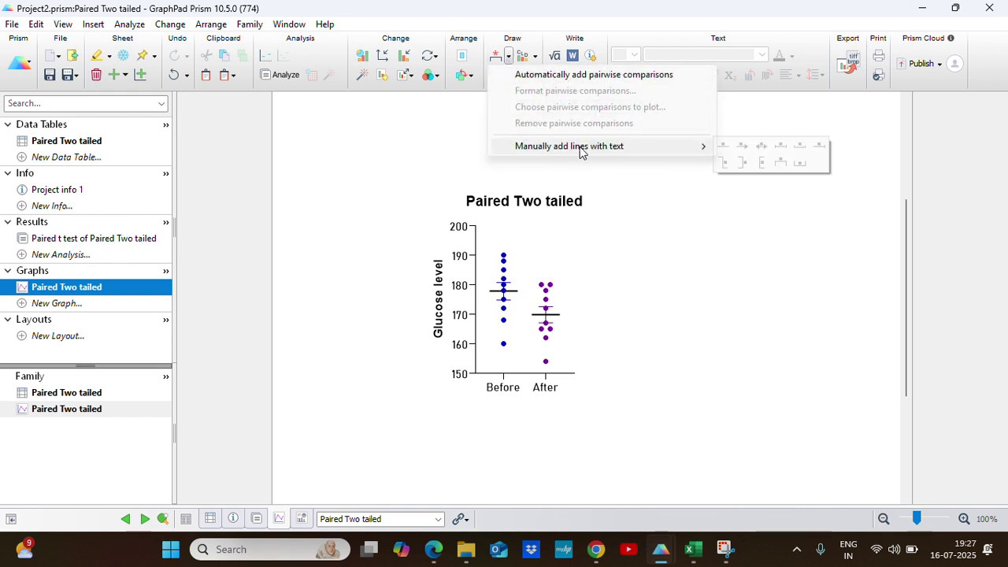
left_click(781, 145)
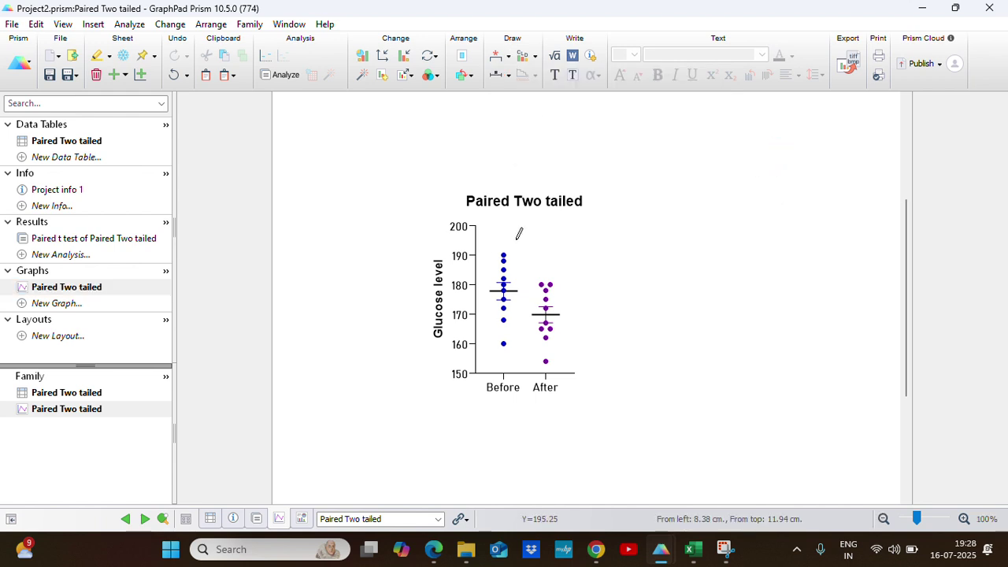
left_click_drag(502, 238, 548, 238)
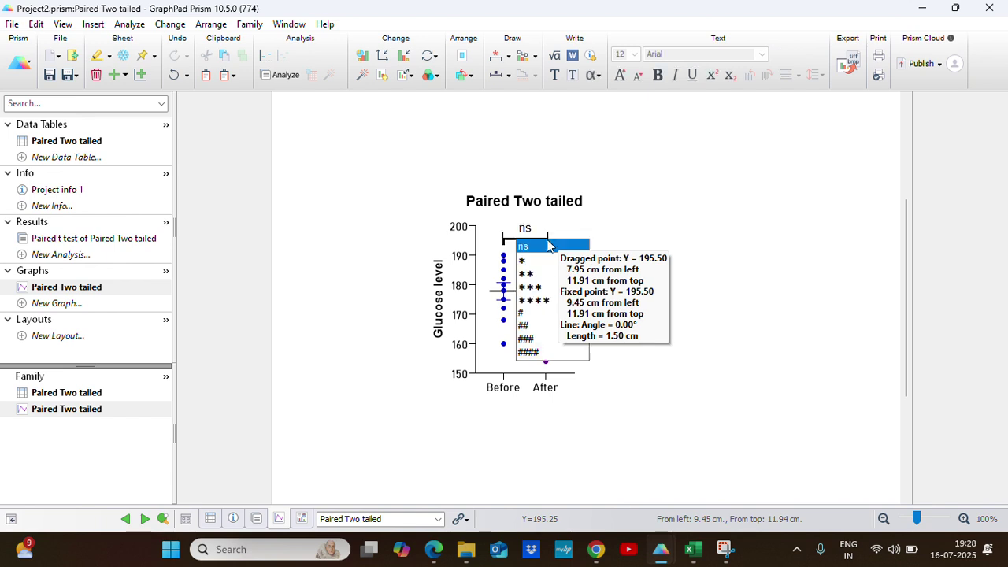
left_click(543, 300)
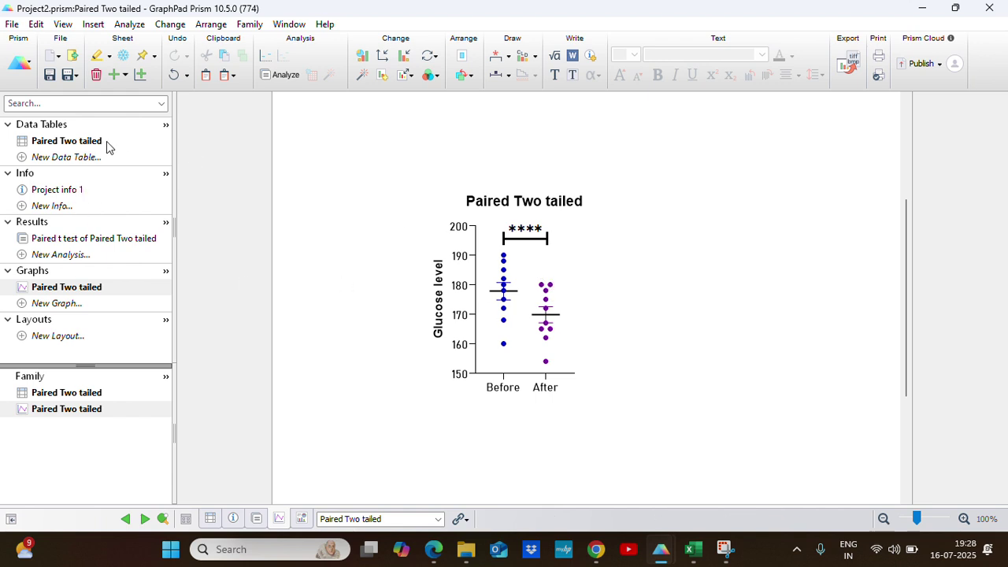
Create a new Column bar graph of the Paired Two tailed table from the mean/median and error types, plotting Mean with SEM
left_click(68, 143)
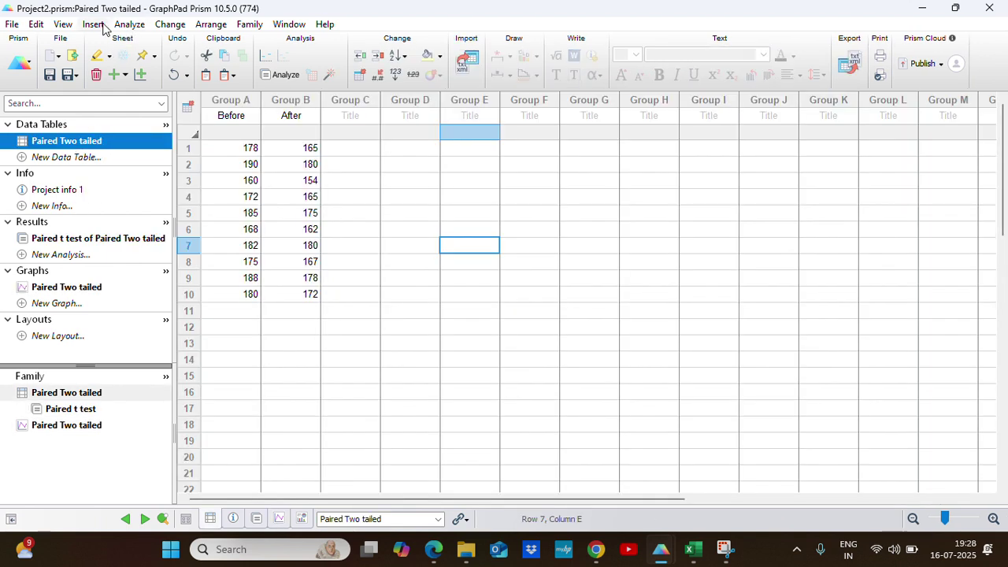
left_click(95, 25)
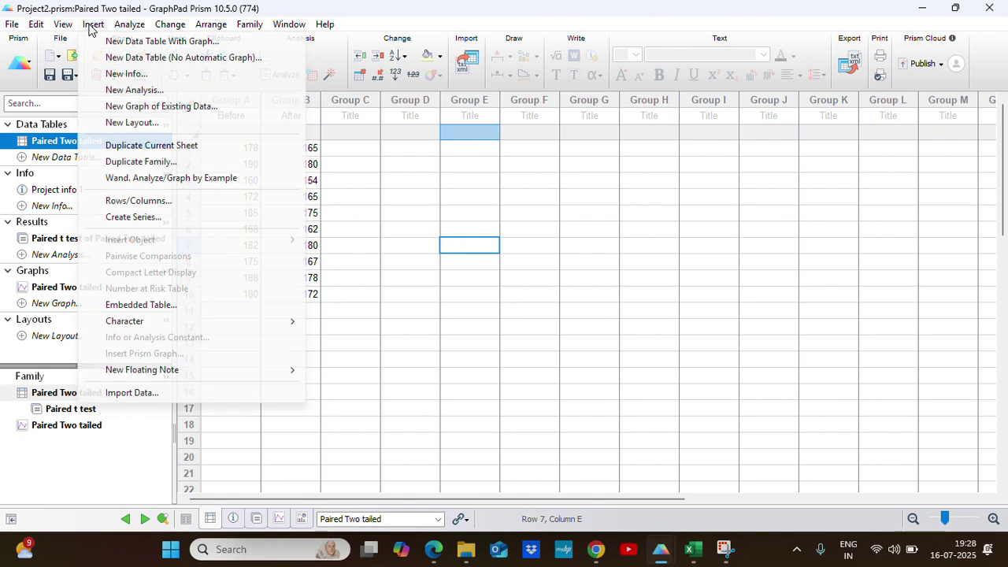
left_click(132, 107)
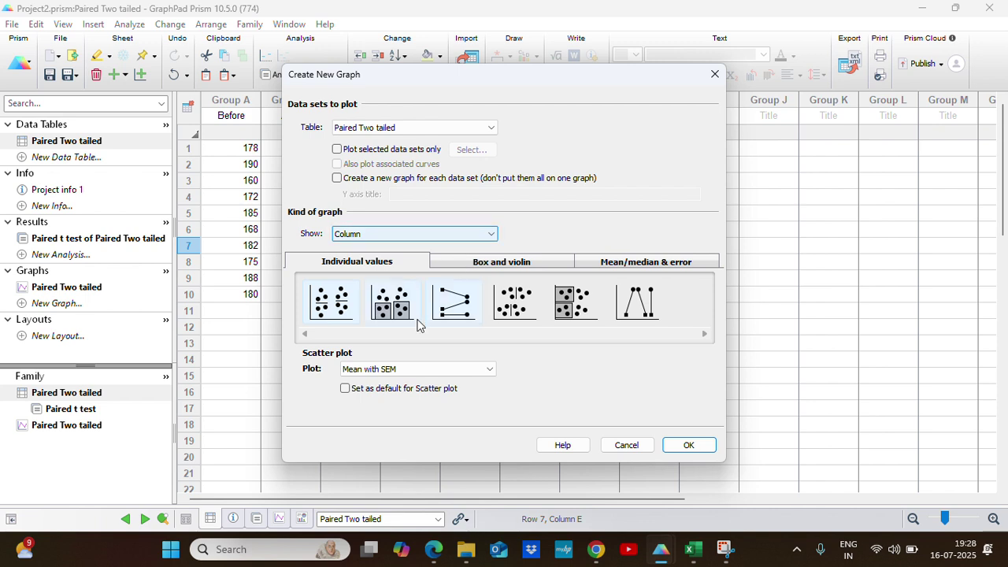
left_click(501, 266)
left_click(628, 263)
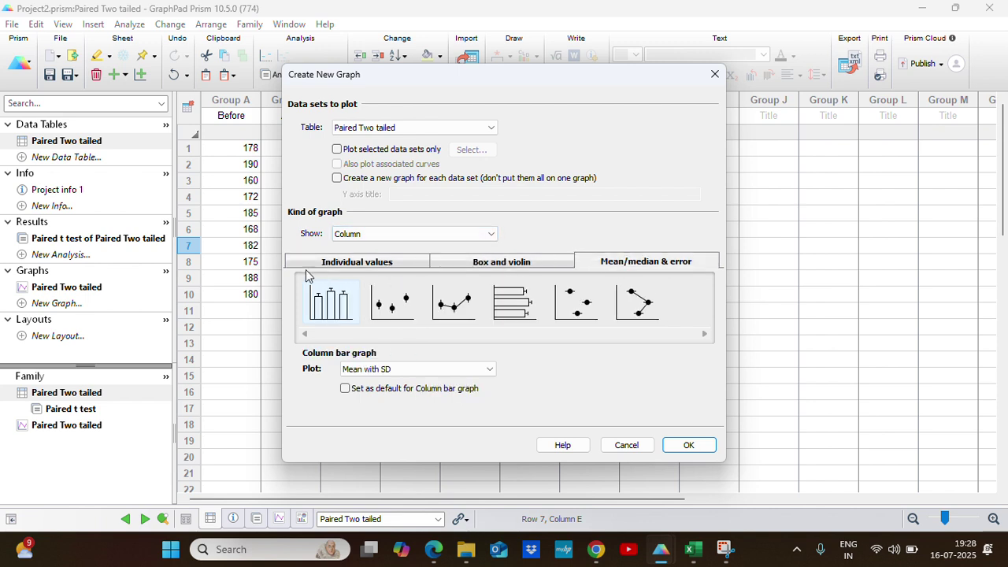
left_click(472, 368)
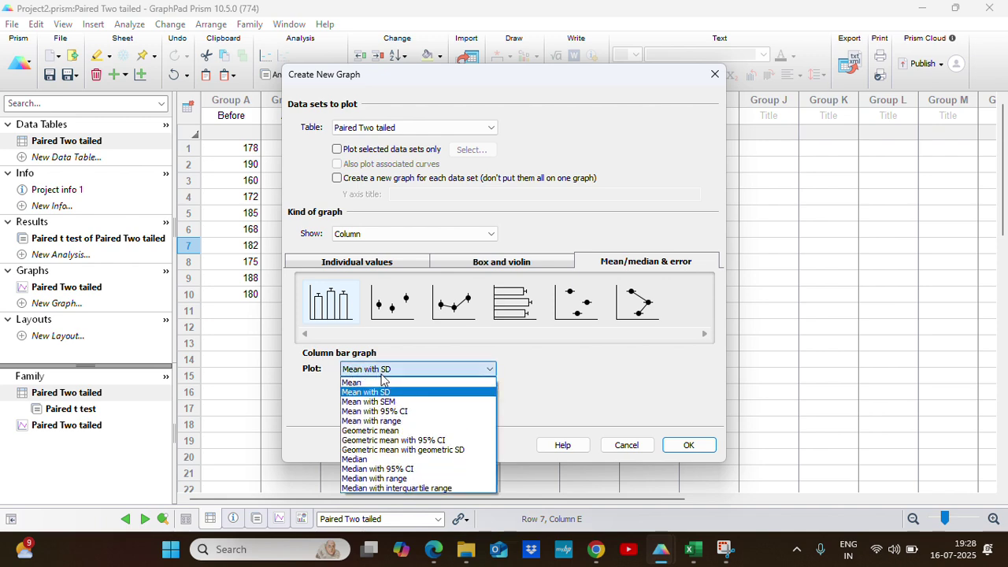
left_click(402, 399)
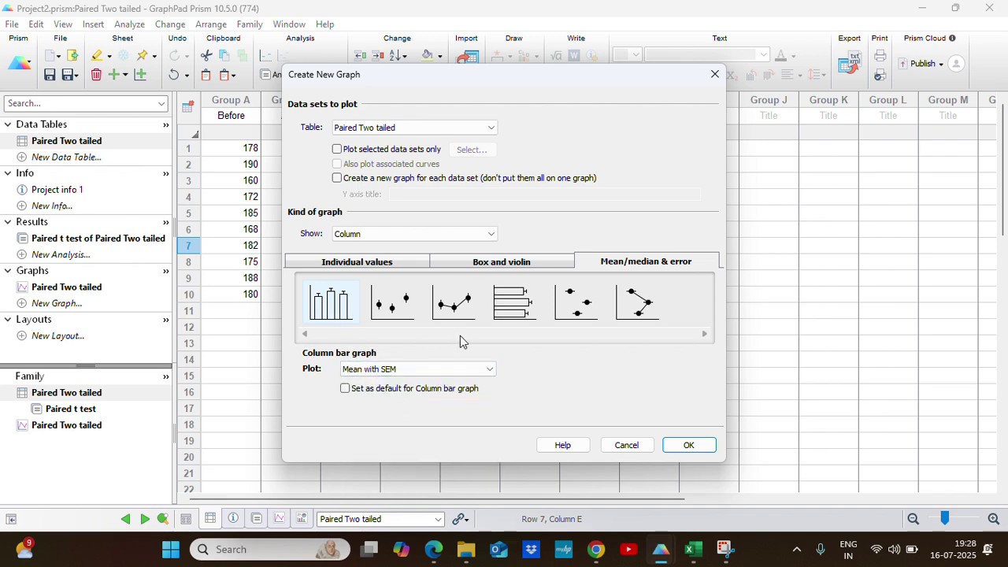
left_click(682, 445)
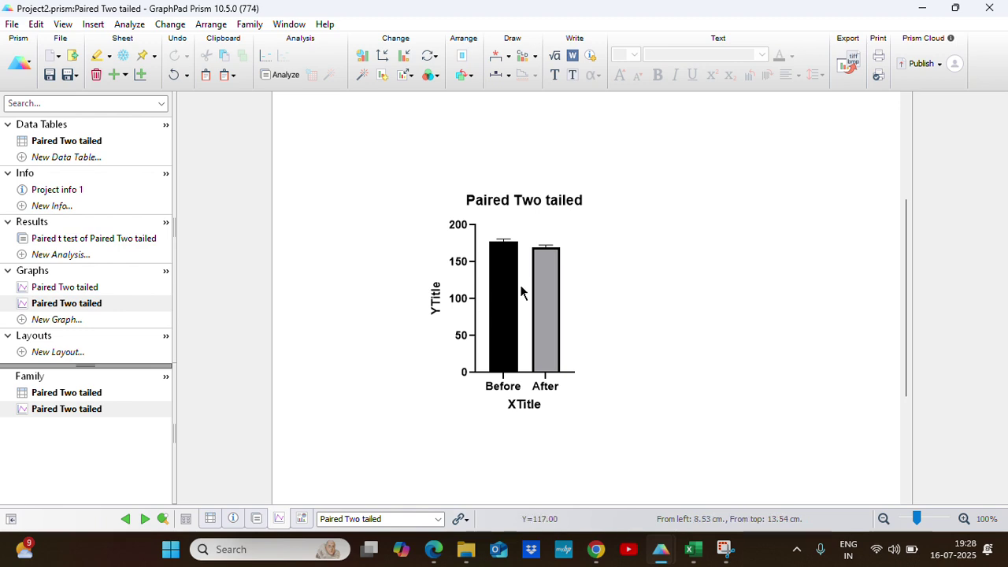
Fill the Before bar with dark blue (palette color 9E) in the new bar graph
double_click(504, 297)
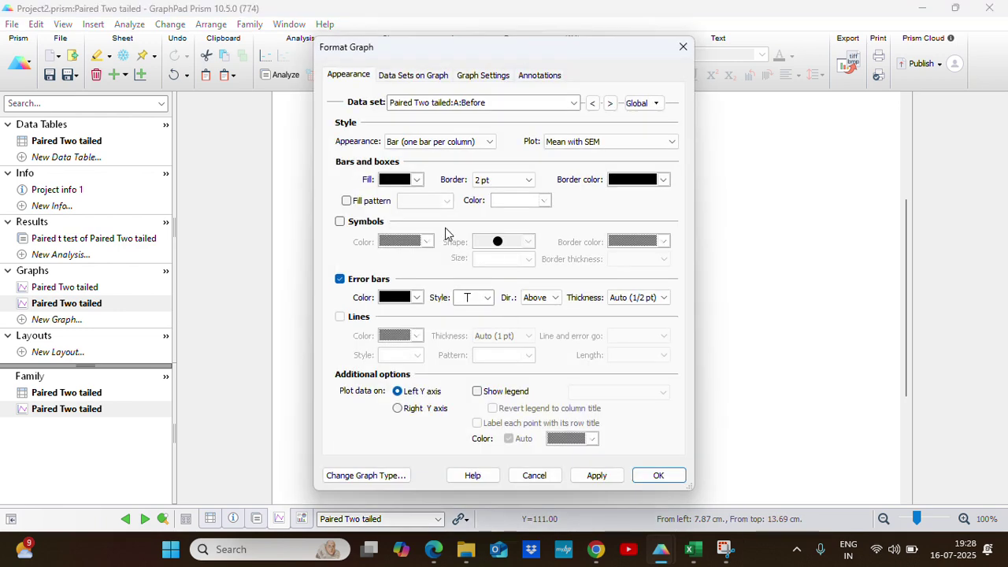
left_click(419, 181)
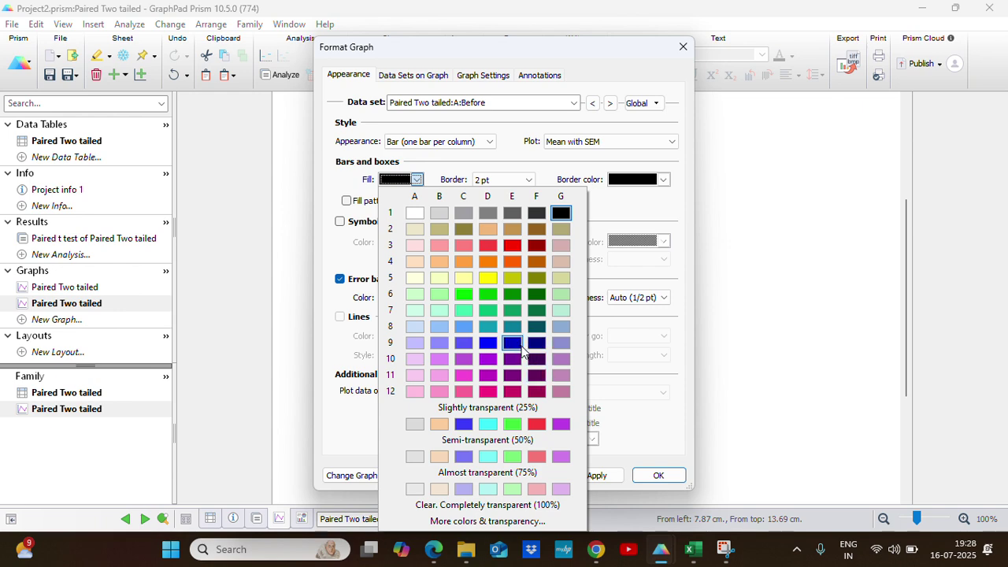
left_click(515, 347)
left_click(596, 475)
left_click(650, 475)
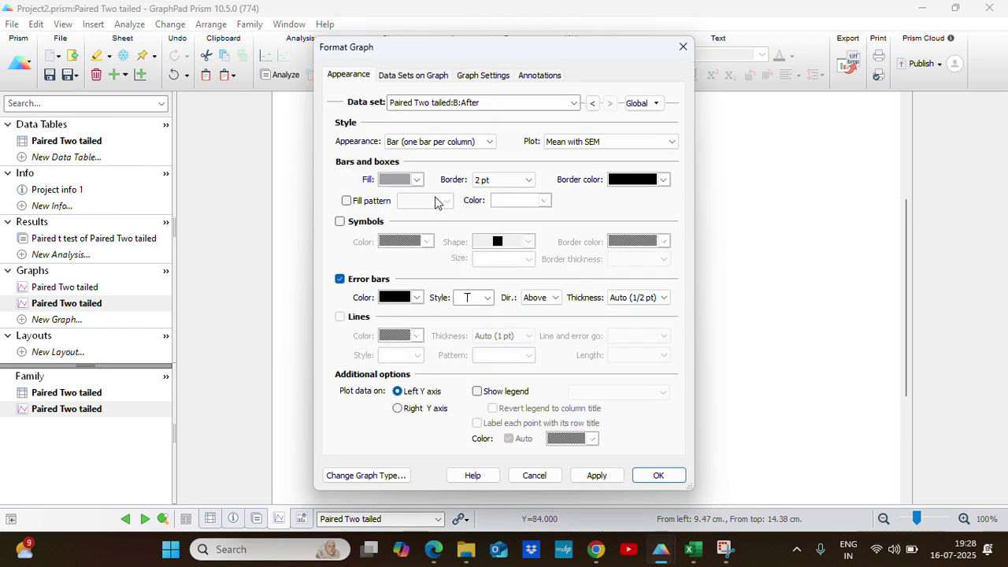
Fill the After bar with purple (palette color 10E) in the new bar graph
left_click(417, 181)
left_click(513, 358)
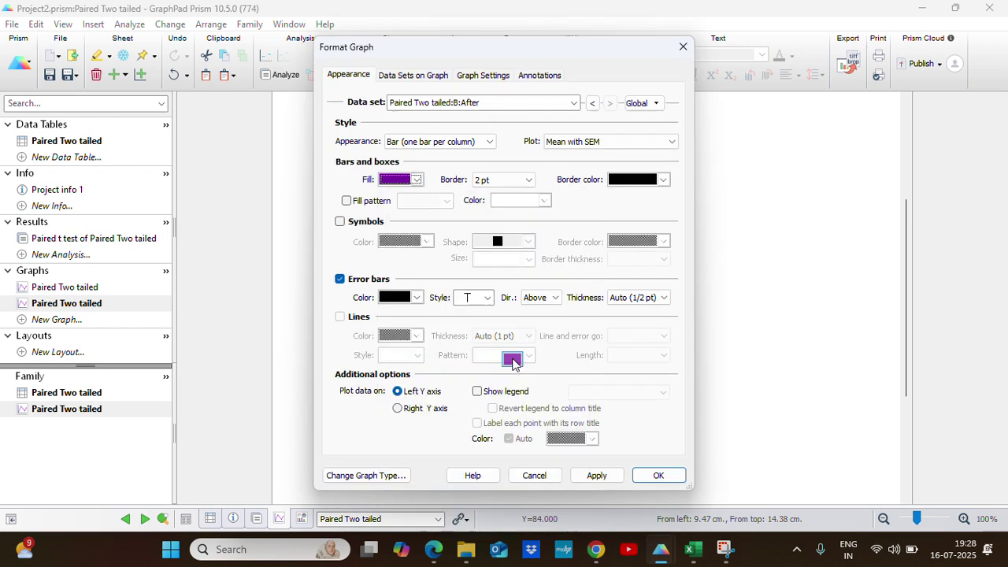
left_click(596, 474)
left_click(658, 475)
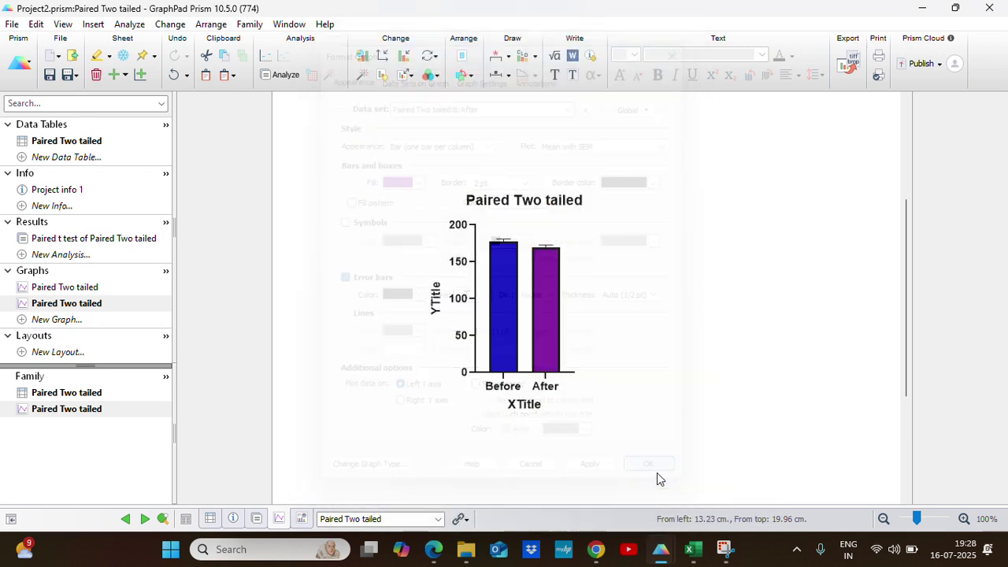
Give the Before bar a 1/4 pt border in navy (palette color 9F)
double_click(505, 266)
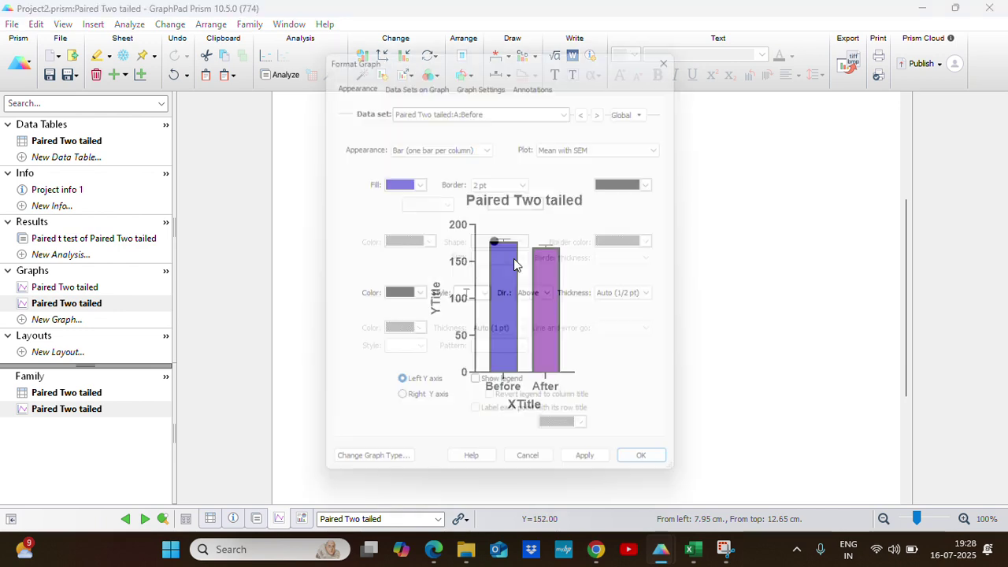
left_click(529, 179)
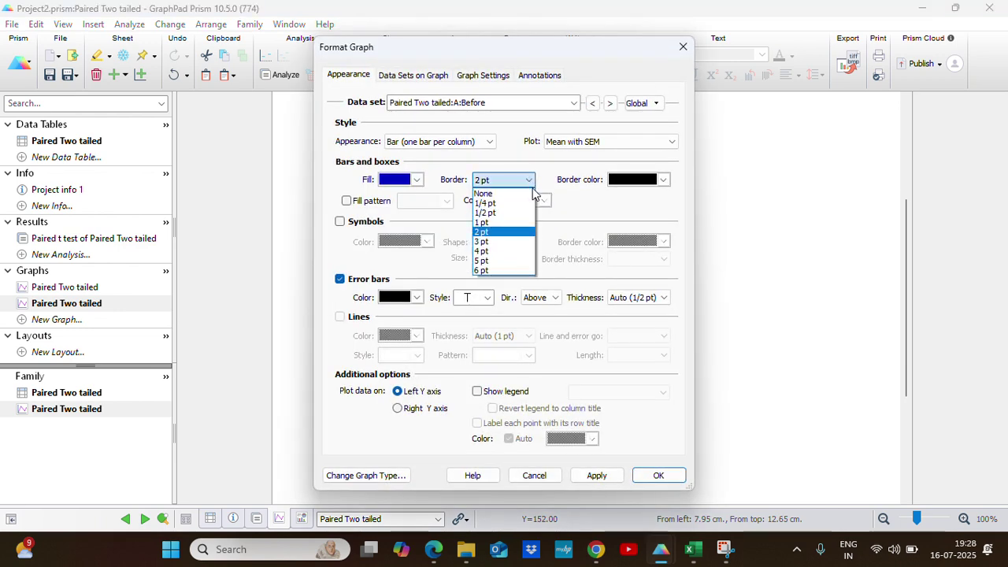
left_click(496, 205)
left_click(663, 181)
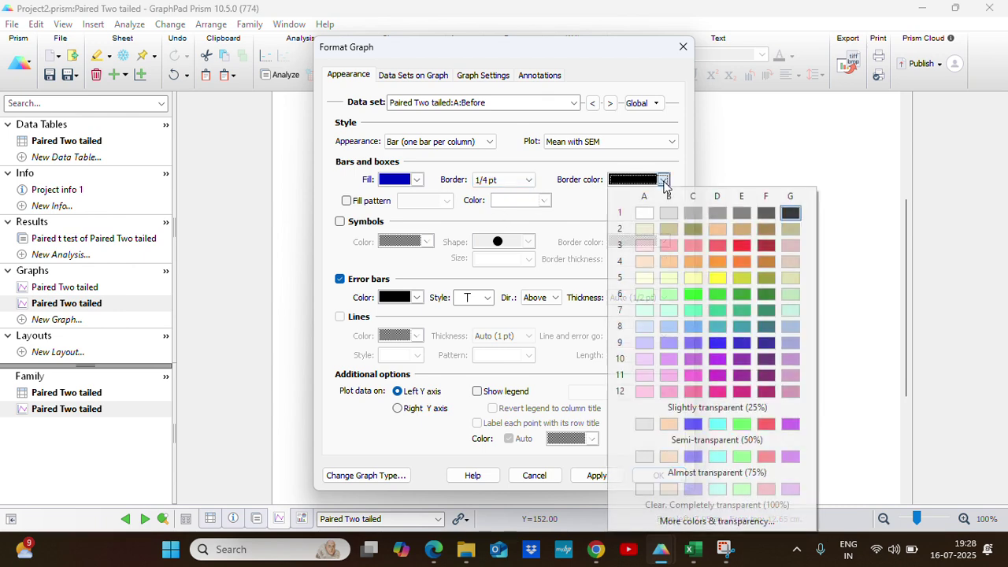
left_click(755, 342)
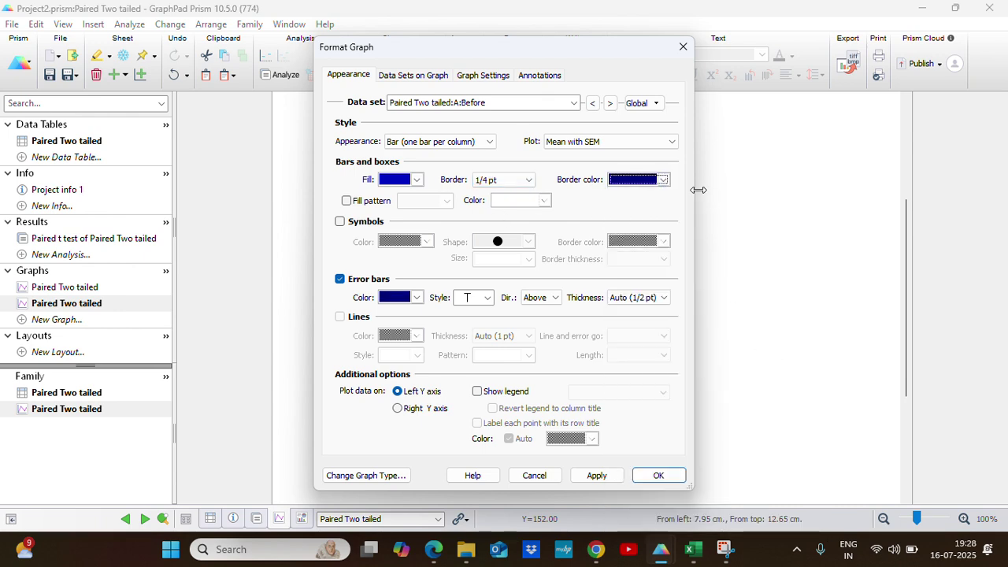
left_click(596, 475)
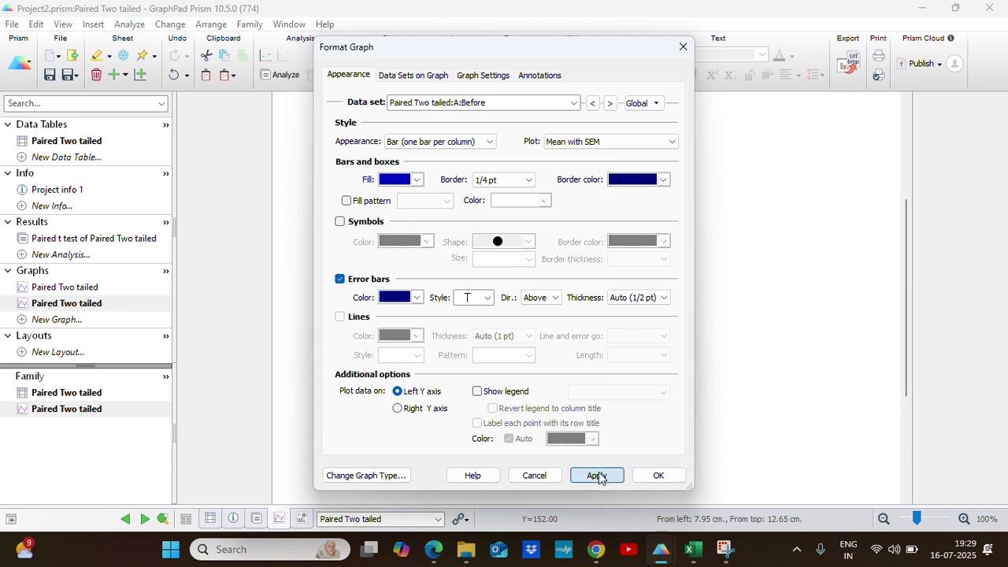
Give the After bar a 1/4 pt border in dark purple (palette color 10F)
left_click(504, 104)
left_click(472, 139)
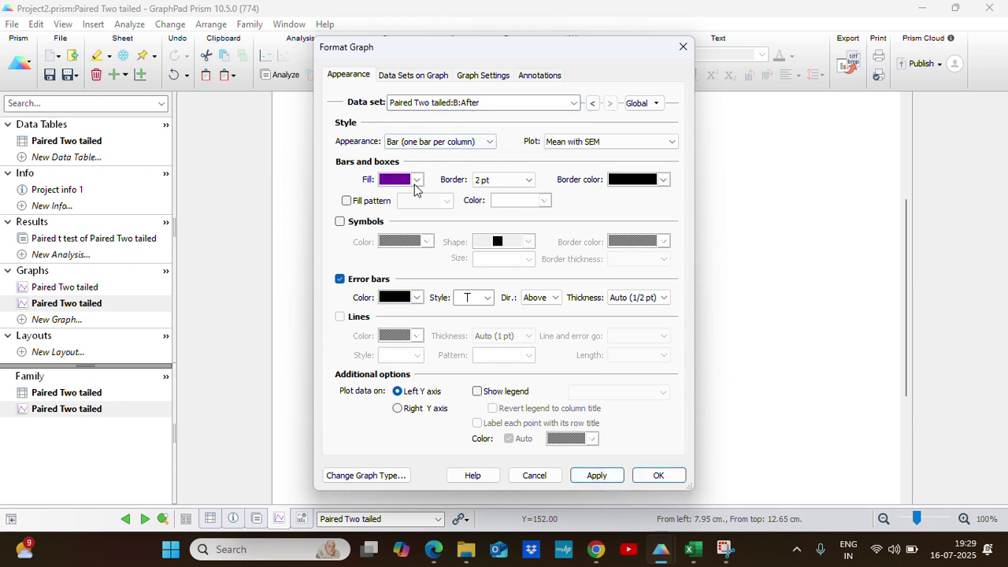
left_click(508, 179)
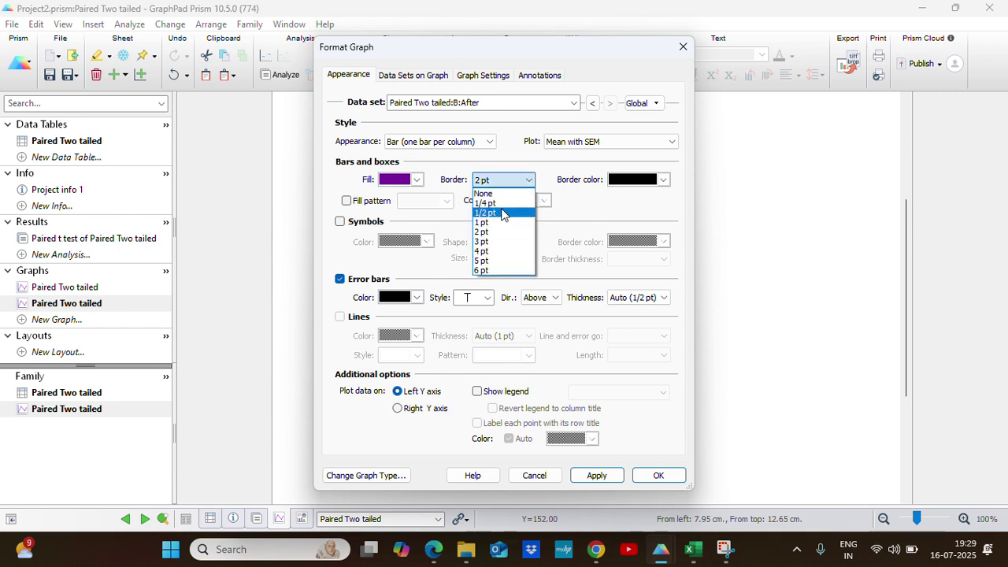
left_click(496, 203)
left_click(663, 181)
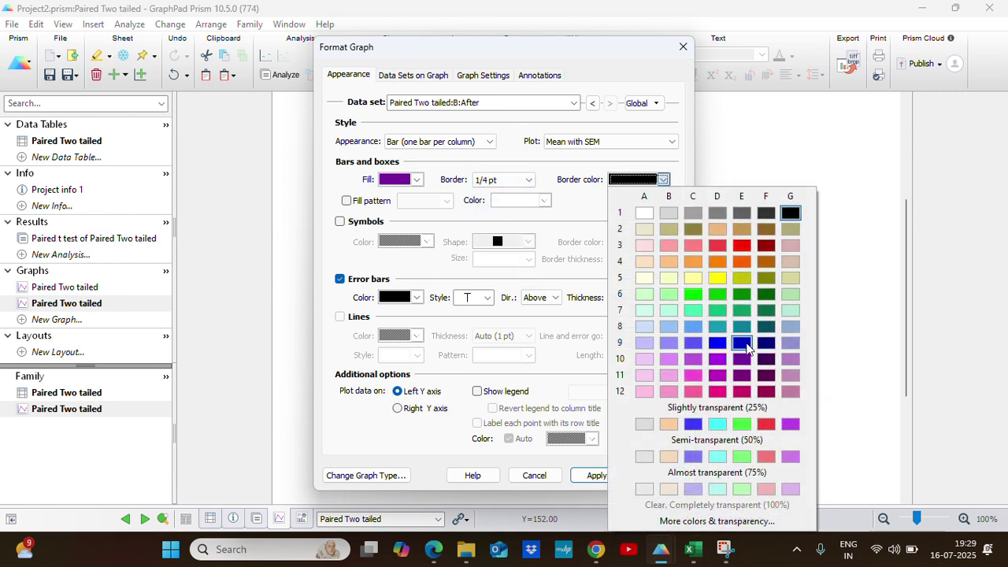
left_click(769, 364)
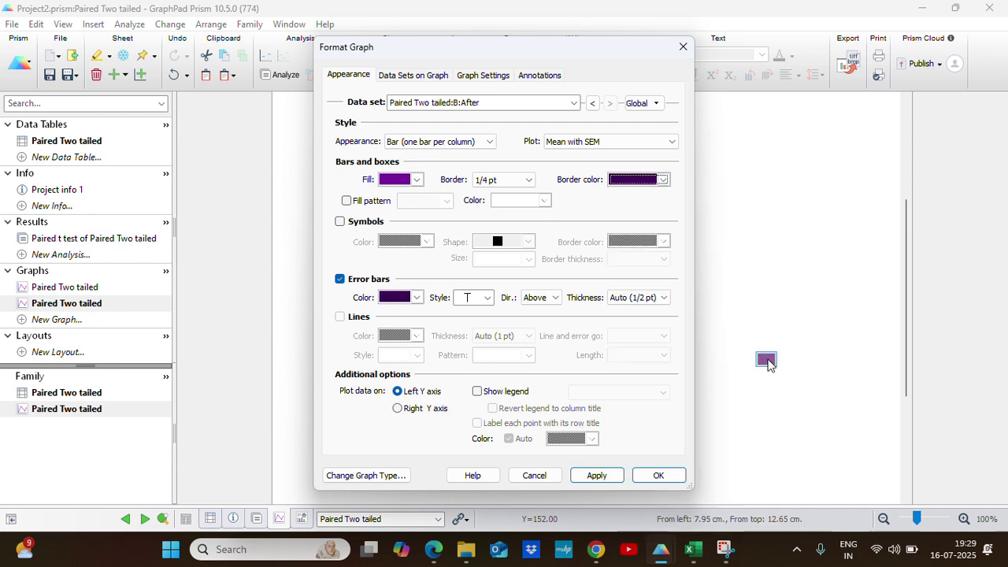
left_click(597, 476)
left_click(648, 477)
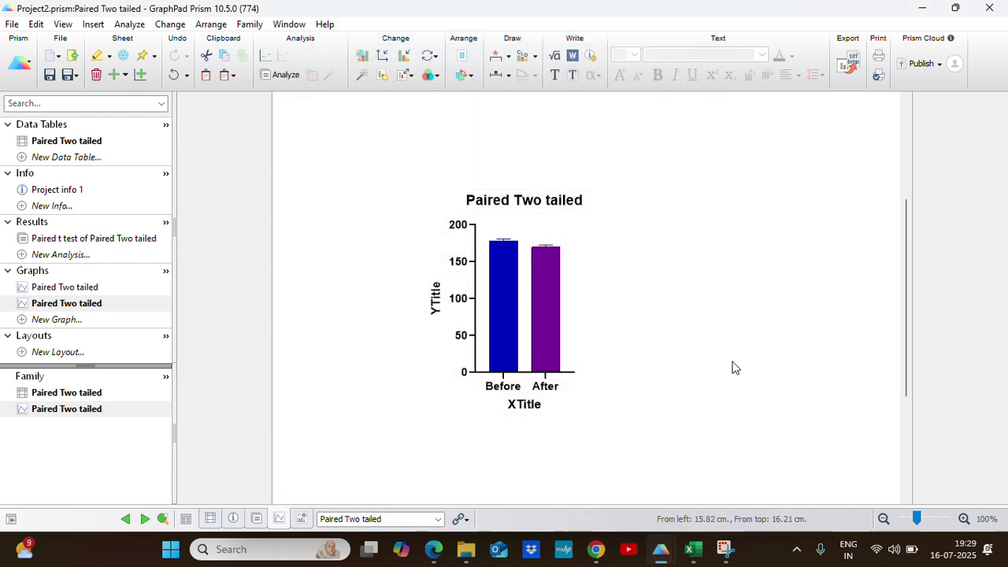
Change the bar graph's Y axis title to Glucose level and clear its X axis title
left_click(435, 295)
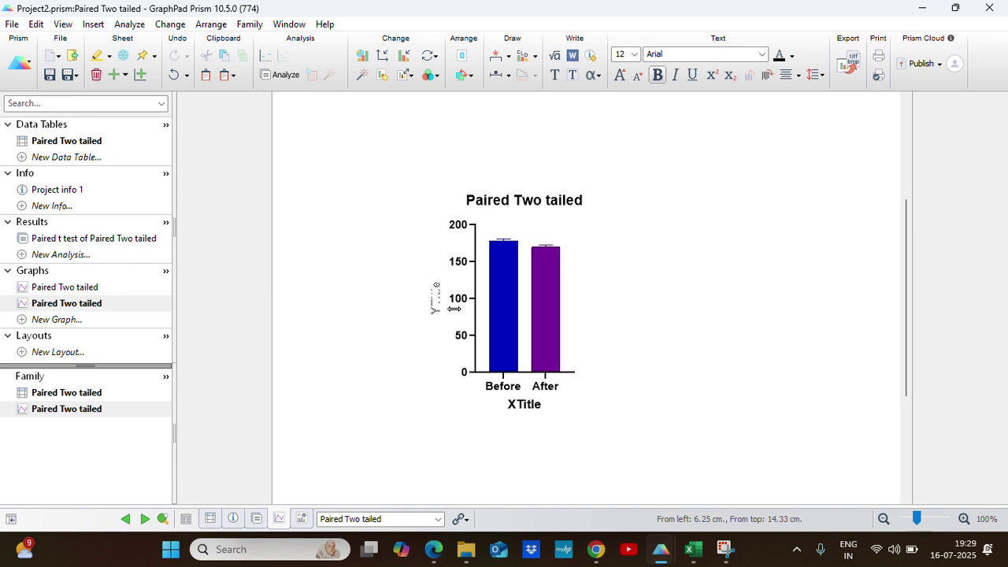
type("Glu")
left_click(454, 315)
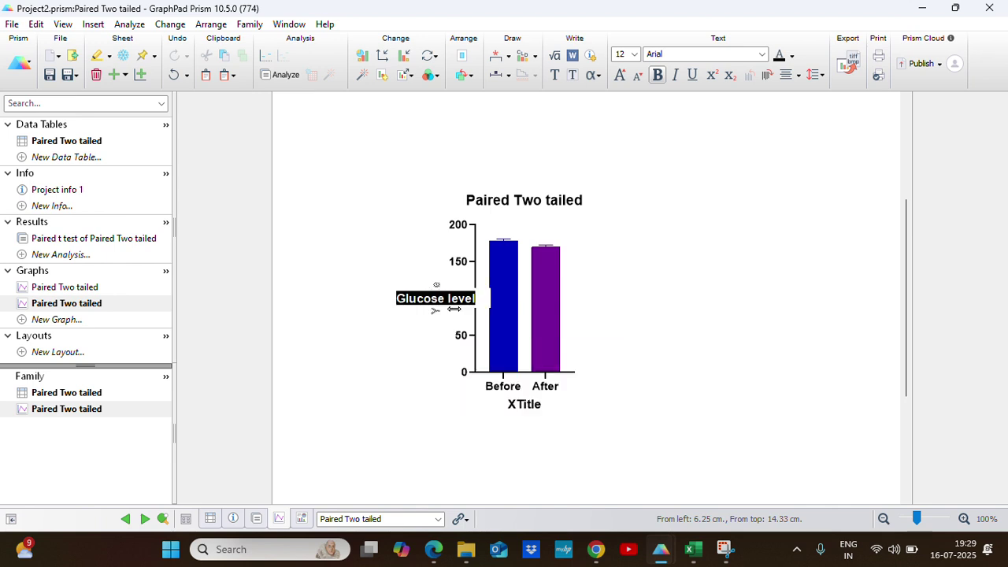
left_click(591, 360)
left_click(527, 405)
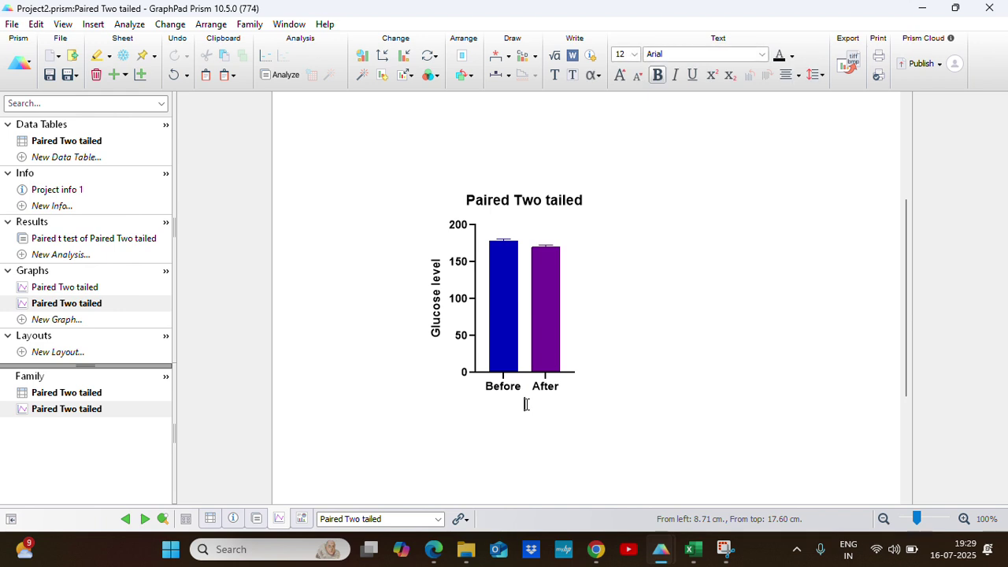
left_click(701, 329)
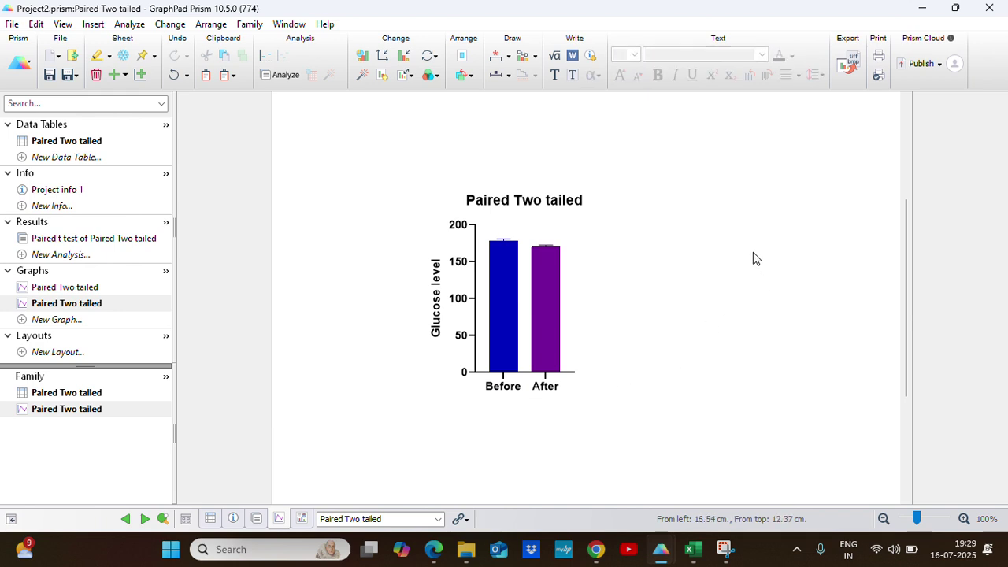
Draw a capped line labelled **** above the bars, spanning from Before to After
left_click(508, 76)
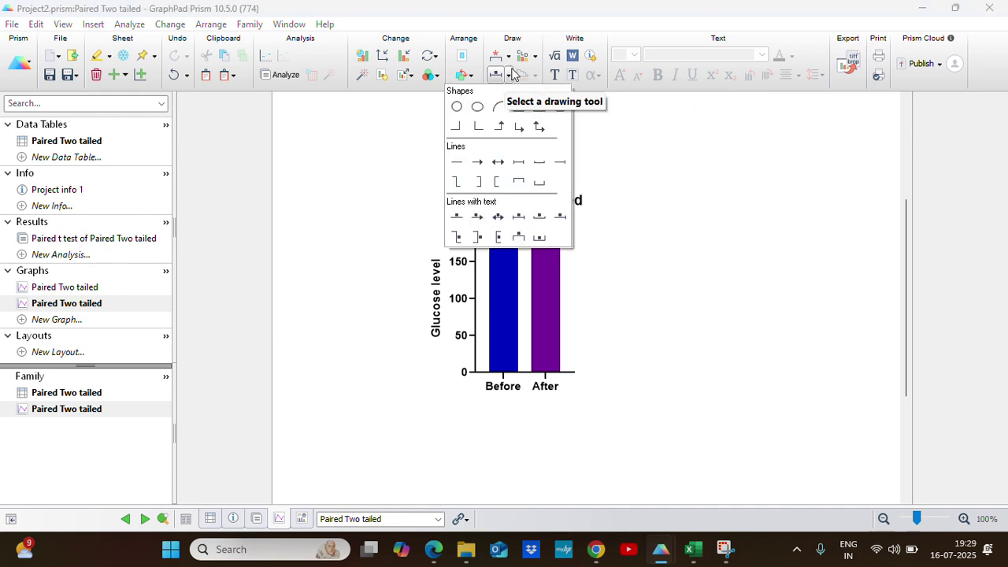
left_click(508, 55)
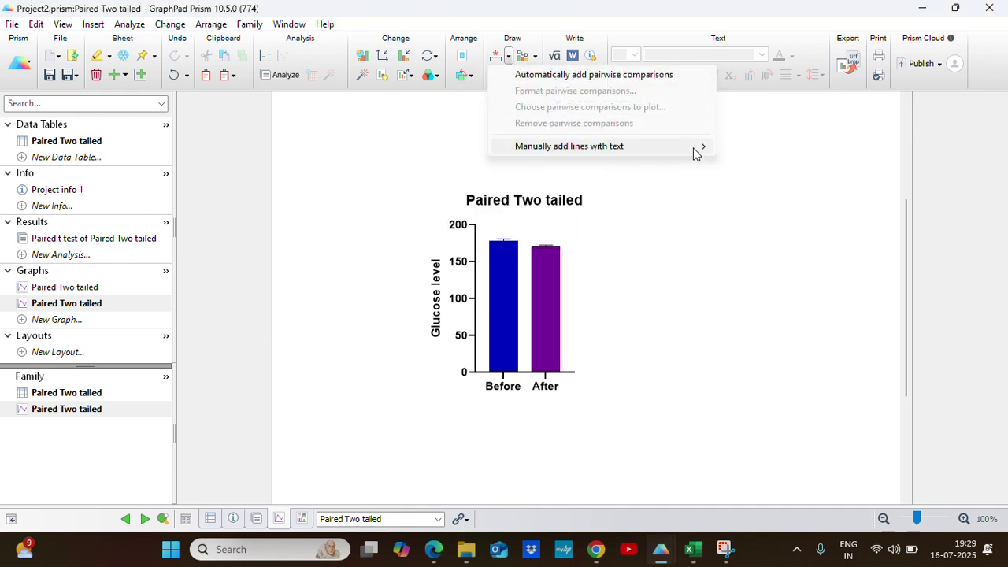
mouse_move(695, 154)
left_click(798, 162)
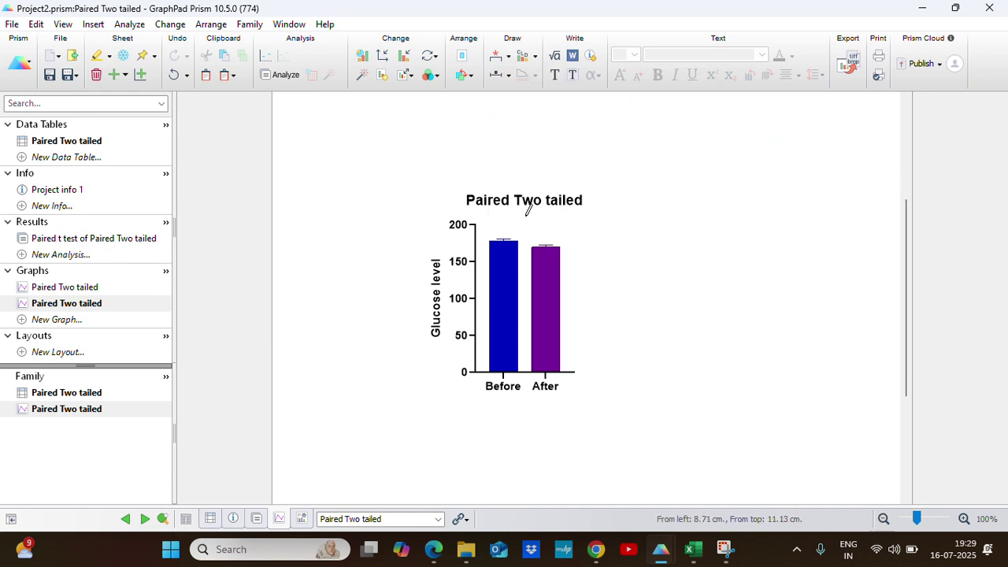
left_click_drag(501, 227, 554, 228)
left_click(544, 289)
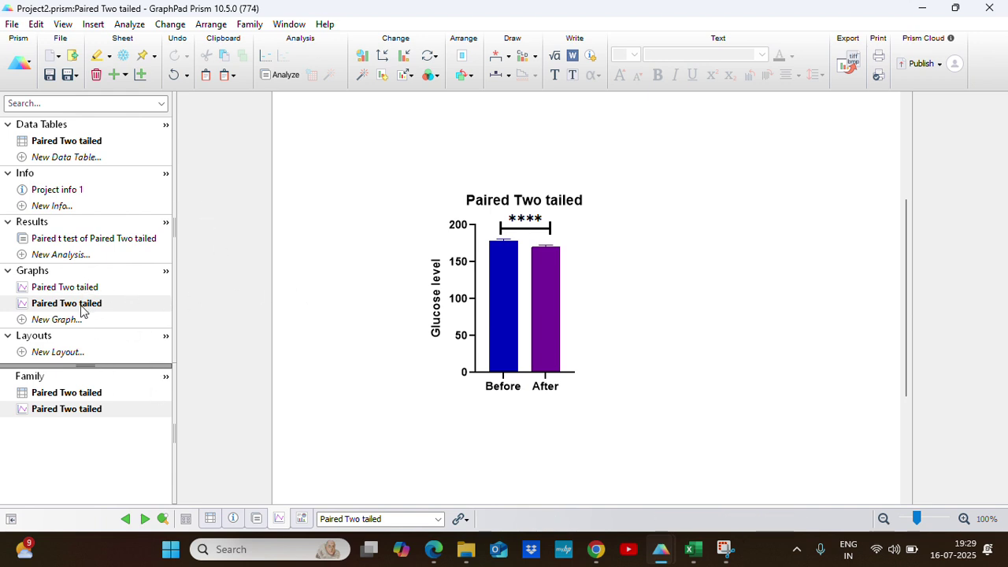
Create a portrait layout with an array of graphs 2 across by 1 down and place the scatter graph in the first placeholder
left_click(59, 352)
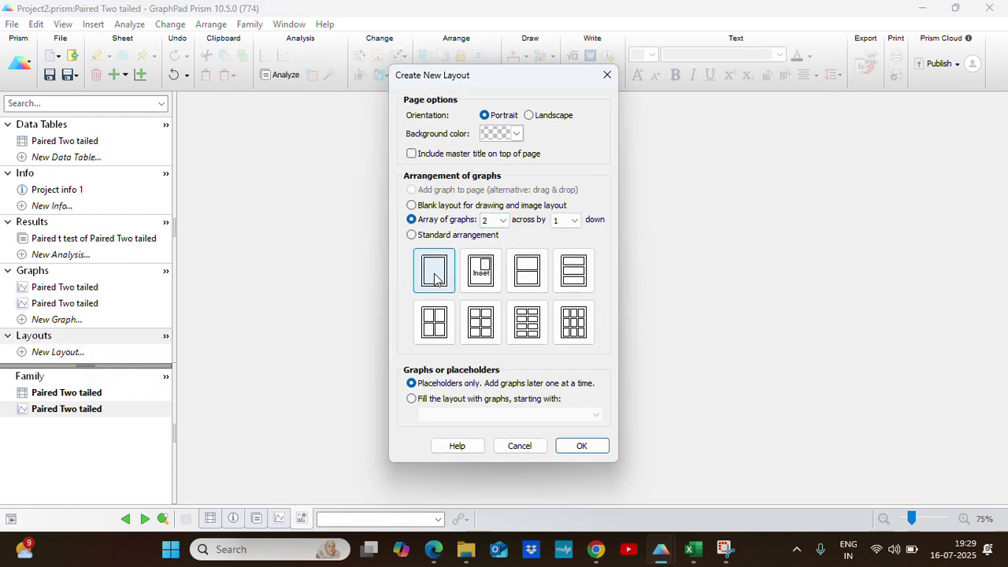
left_click(581, 446)
left_click(482, 268)
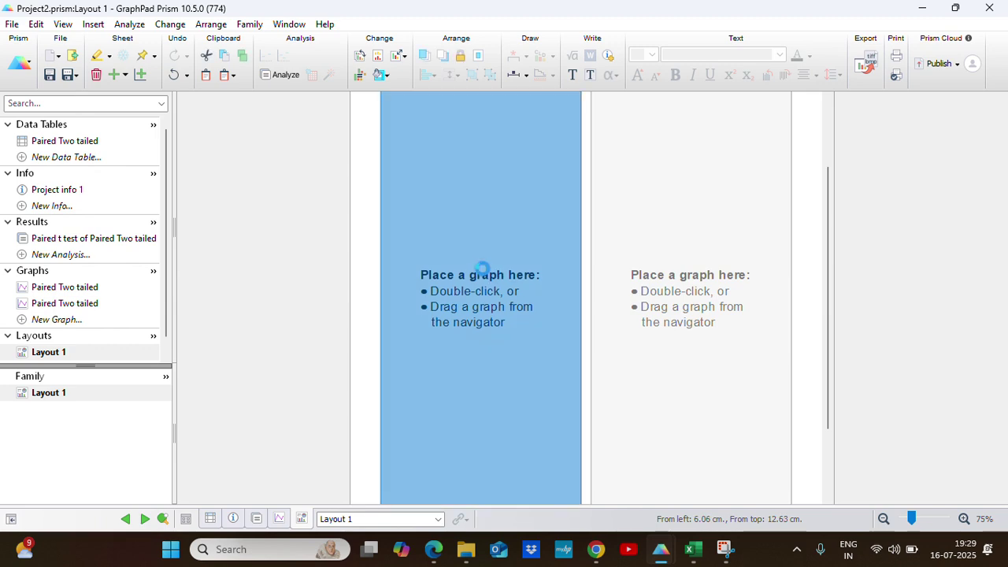
left_click(392, 206)
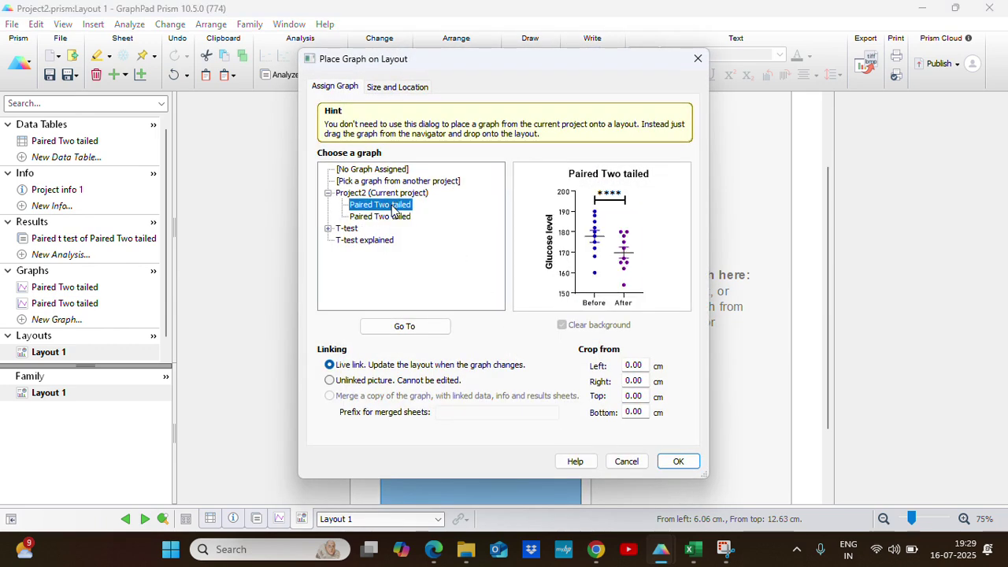
left_click(678, 461)
Place the Paired Two tailed bar graph in the layout's second placeholder as a live link
double_click(694, 266)
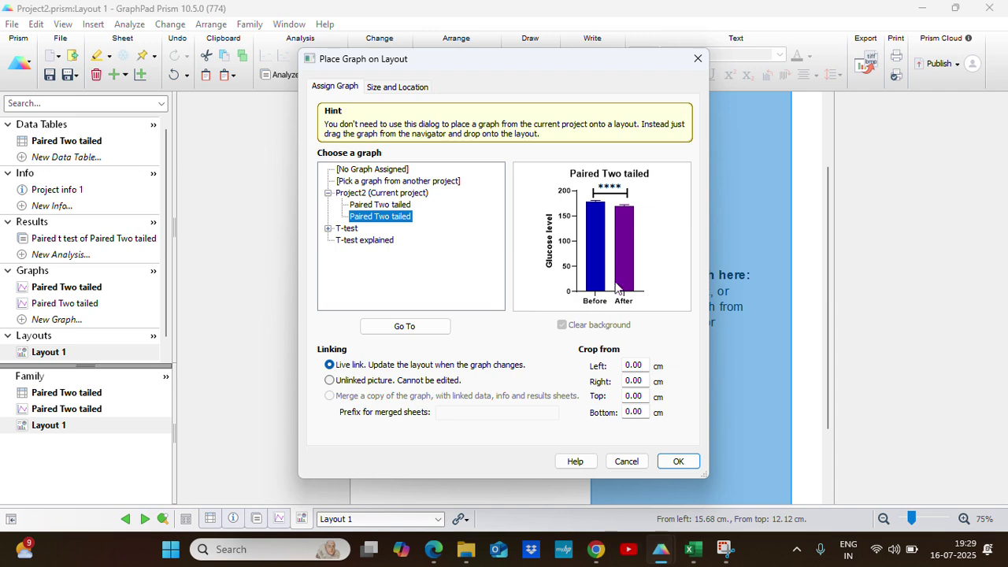
left_click(364, 218)
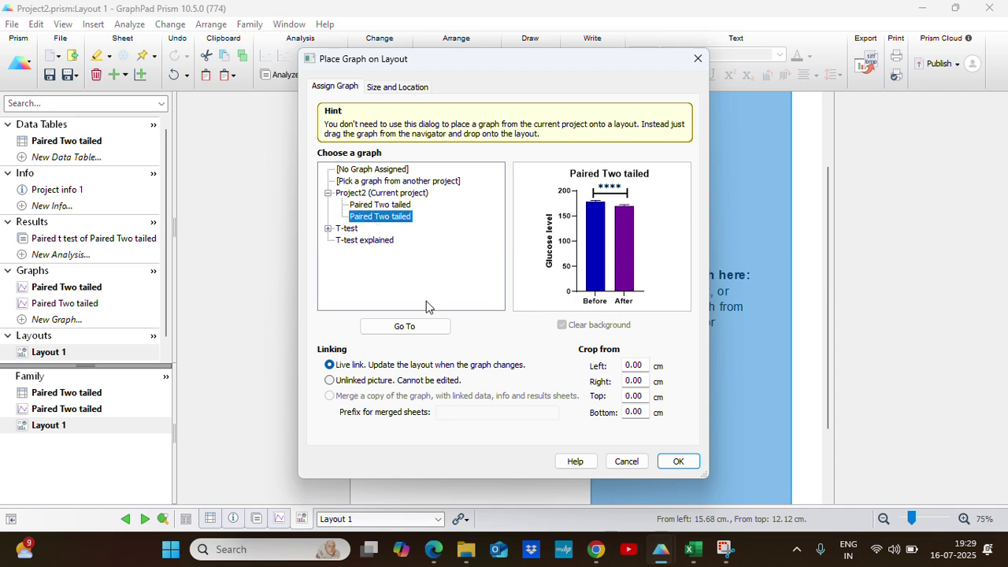
left_click(677, 463)
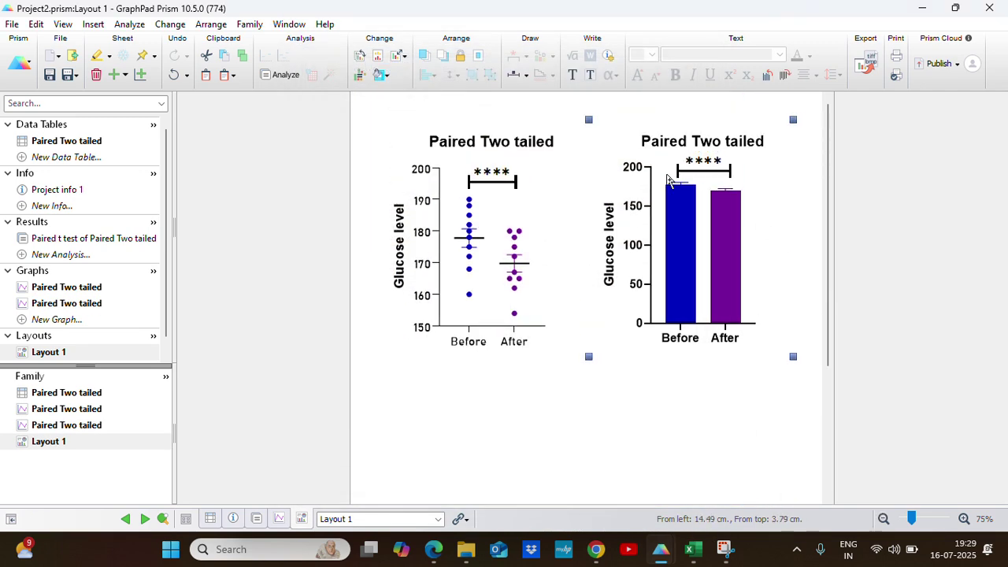
left_click(634, 446)
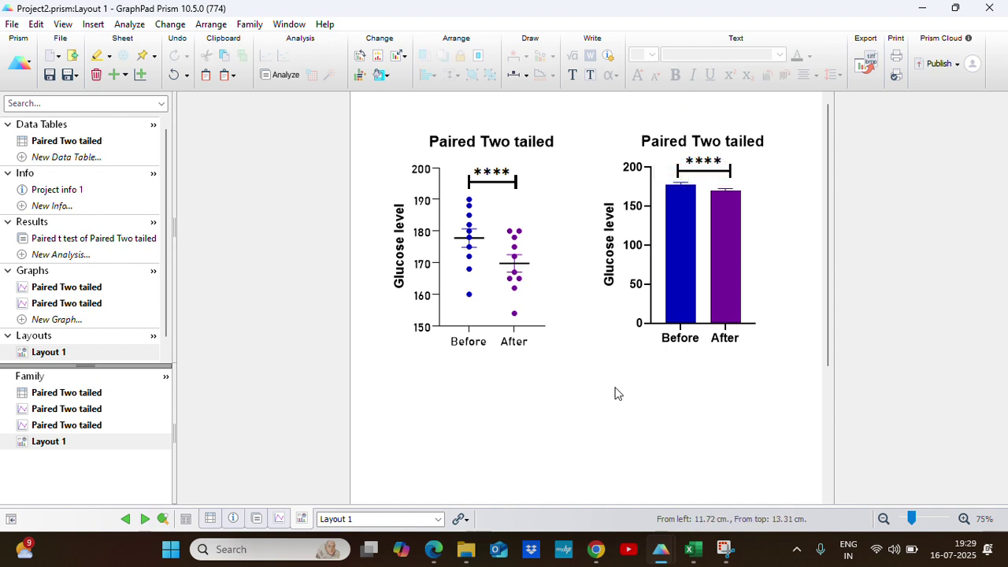
Copy the Figure 1 caption from the T-test project's layout and paste it into Project2's Layout 1
mouse_move(661, 551)
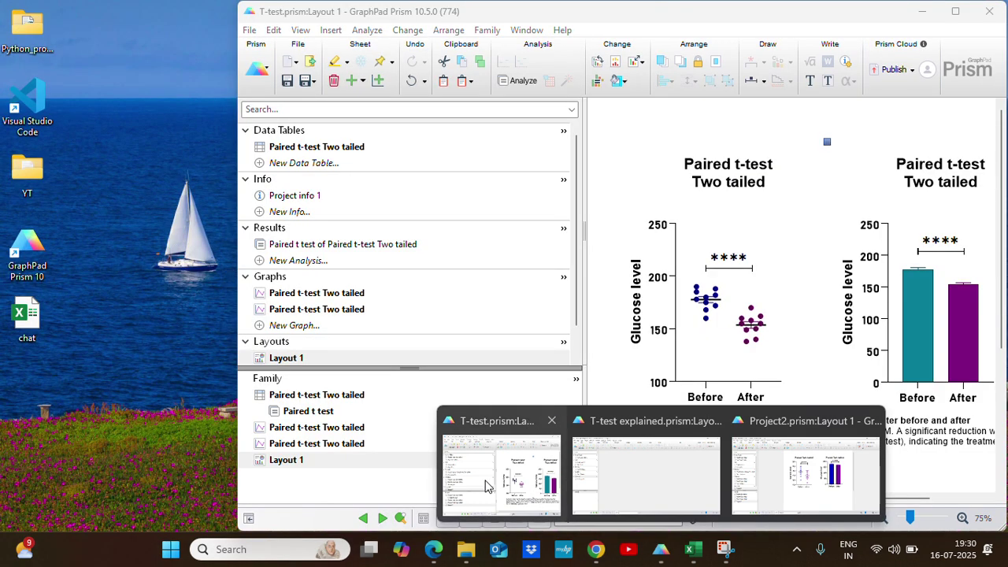
left_click(501, 470)
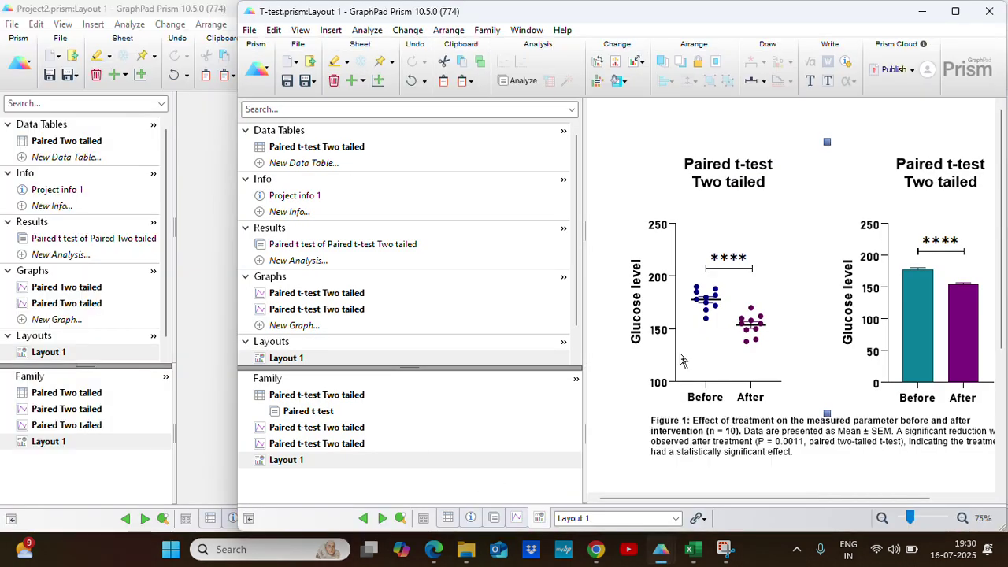
left_click(735, 435)
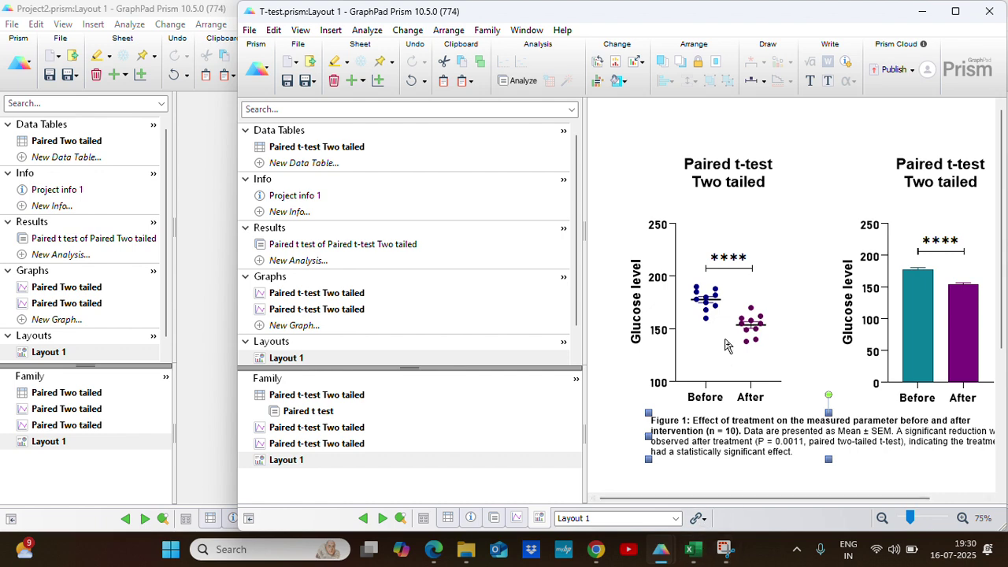
left_click(923, 14)
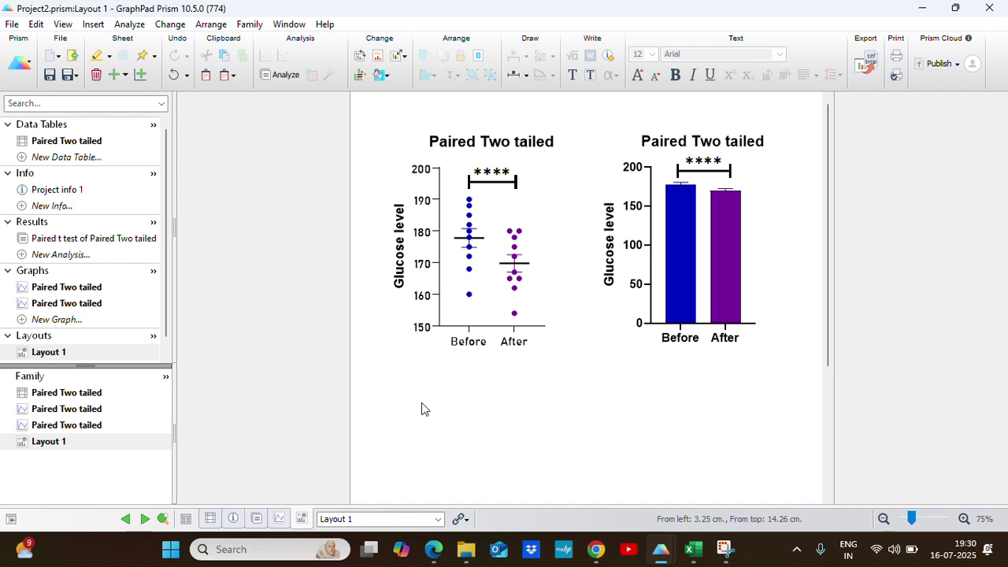
type("Figure 1: Effect of treatment on the measured parameter before and after intervention (n = 10). Data are presented as Mean ± SEM. A significant reduction was observed after treatment (P = 0.0011, paired two-tailed t-test), indicating the treatment had a statistically significant effect.")
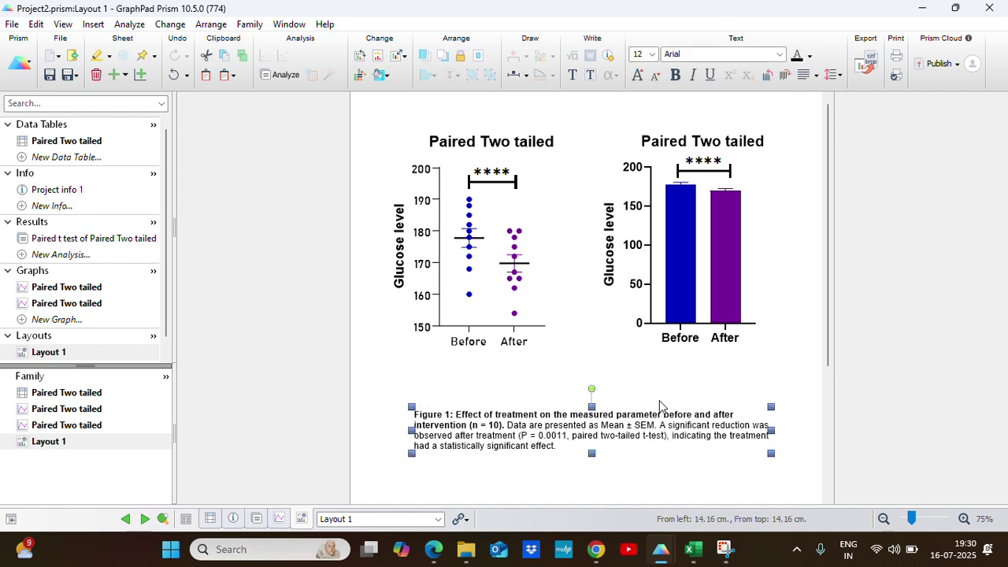
Move the pasted Figure 1 caption up until it sits just beneath the two graphs
key("Up")
key("Up")
key("Up")
key("Up")
key("Up")
key("Up")
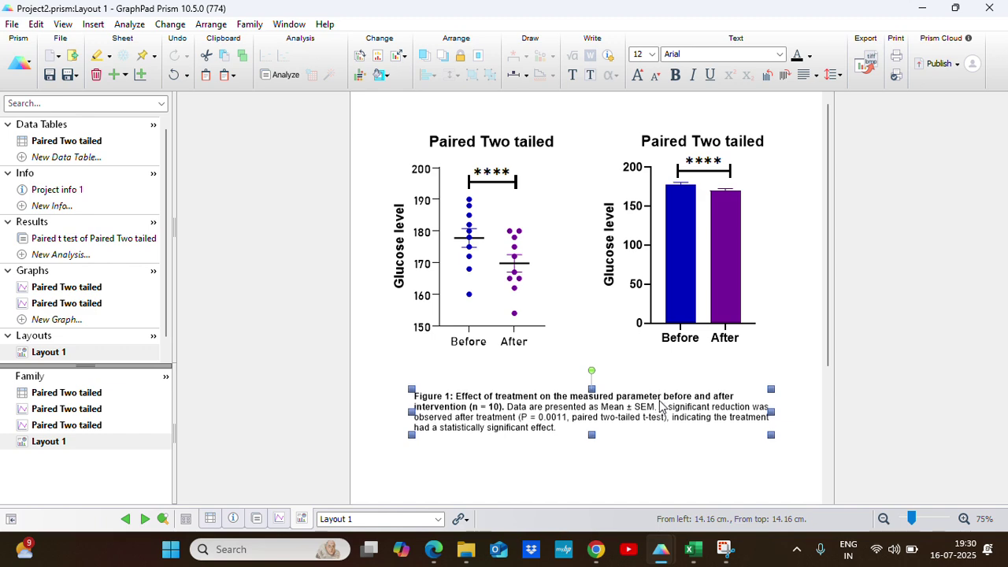
key("Up")
key("Up")
key("Up")
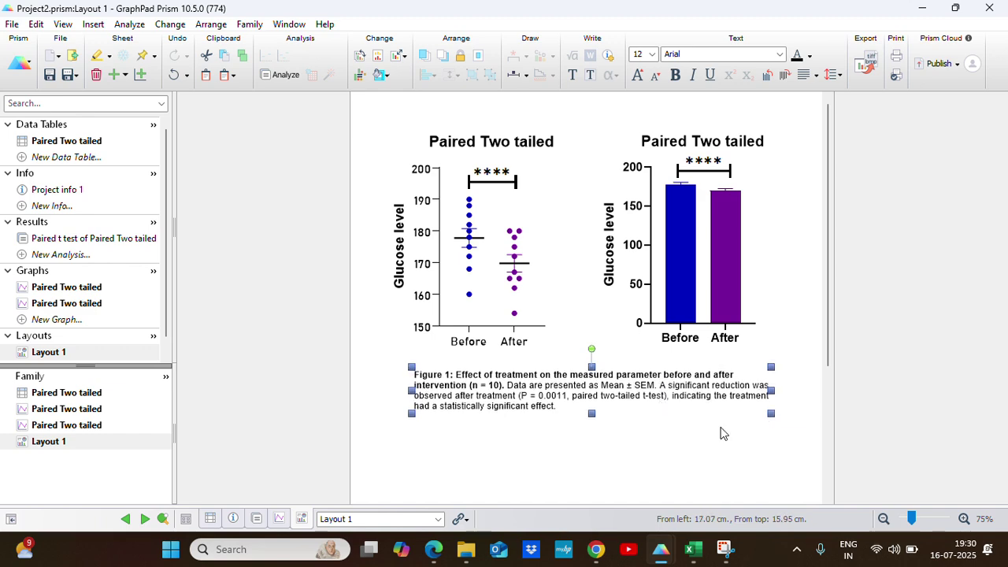
Replace the word "intervention" with "treatment" in the bold part of the Figure 1 caption
left_click(465, 386)
key("BackSpace")
key("BackSpace")
key("BackSpace")
key("BackSpace")
key("BackSpace")
key("BackSpace")
key("BackSpace")
key("BackSpace")
key("BackSpace")
key("BackSpace")
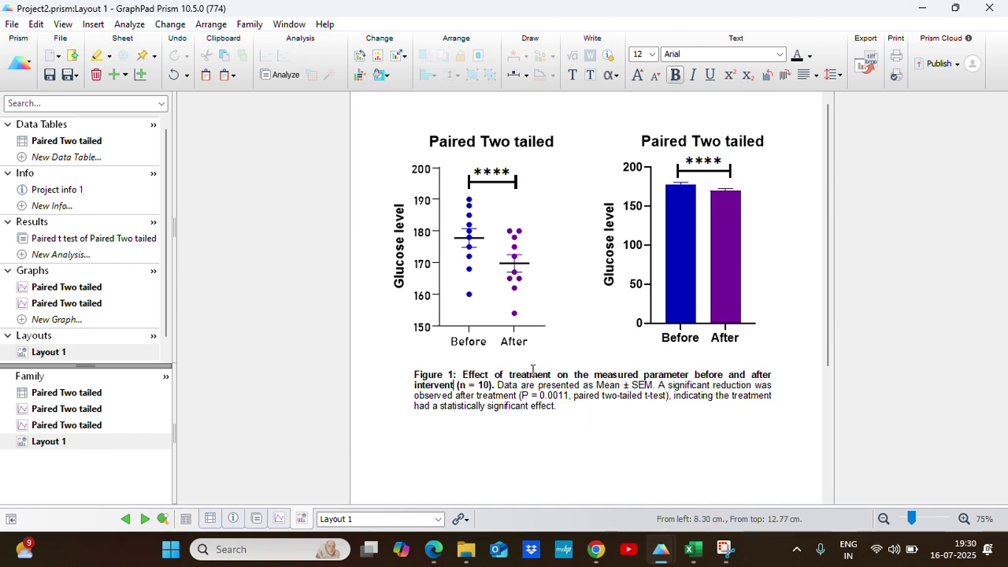
key("BackSpace")
key("BackSpace")
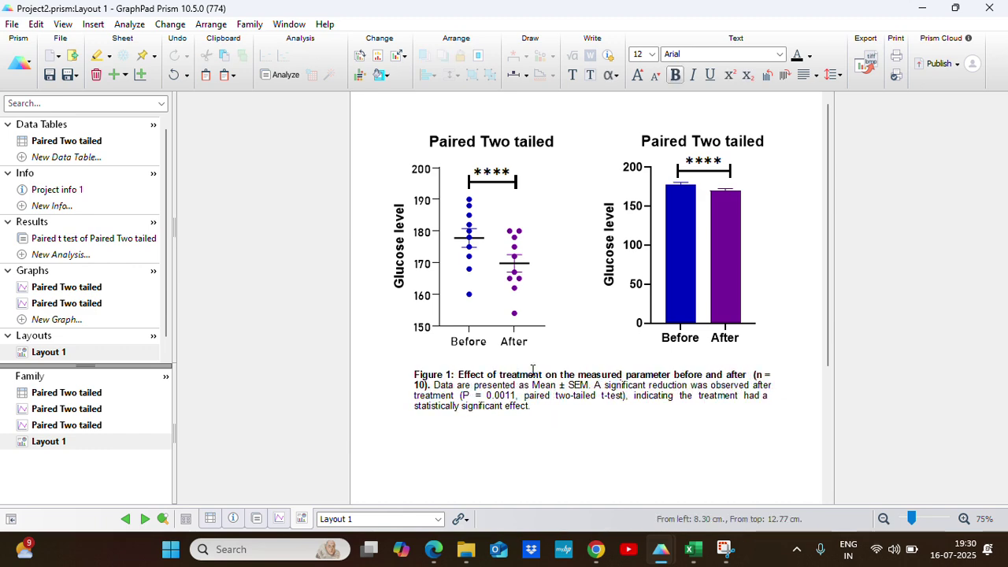
type("treatment")
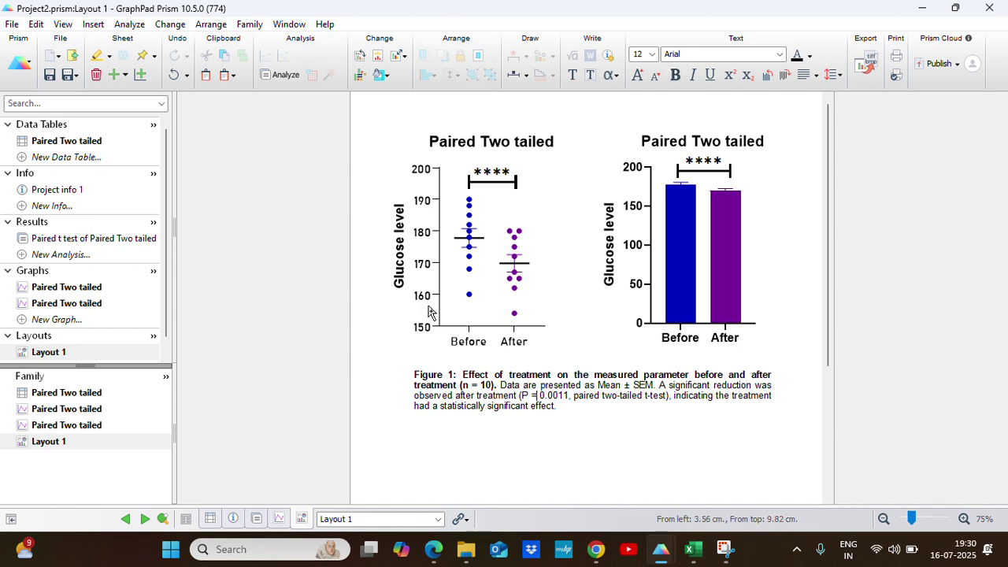
Check the P value in the paired t test results and replace the caption's equals sign after P with "<"
left_click(93, 240)
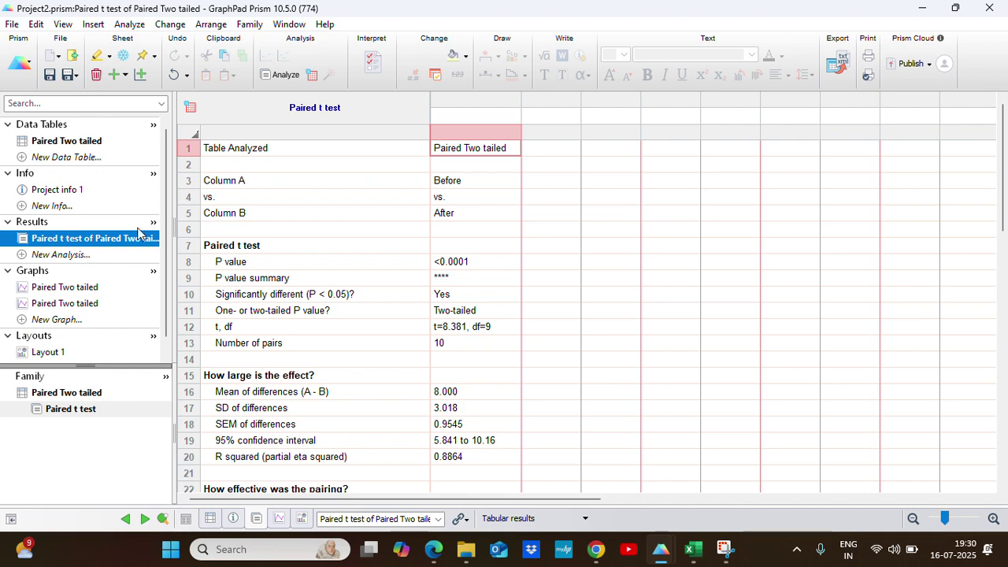
scroll(71, 331, "down", 1)
left_click(63, 336)
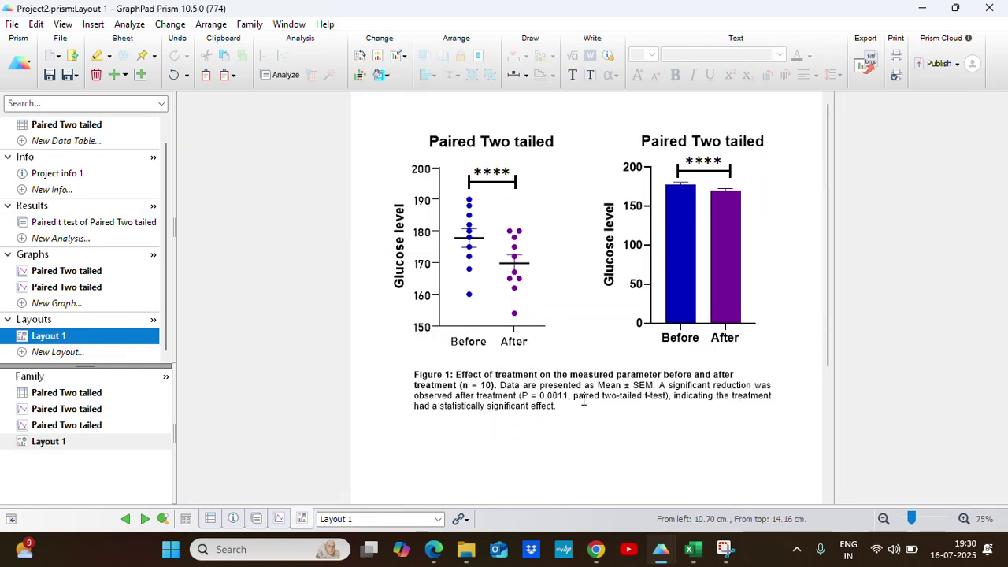
left_click(534, 395)
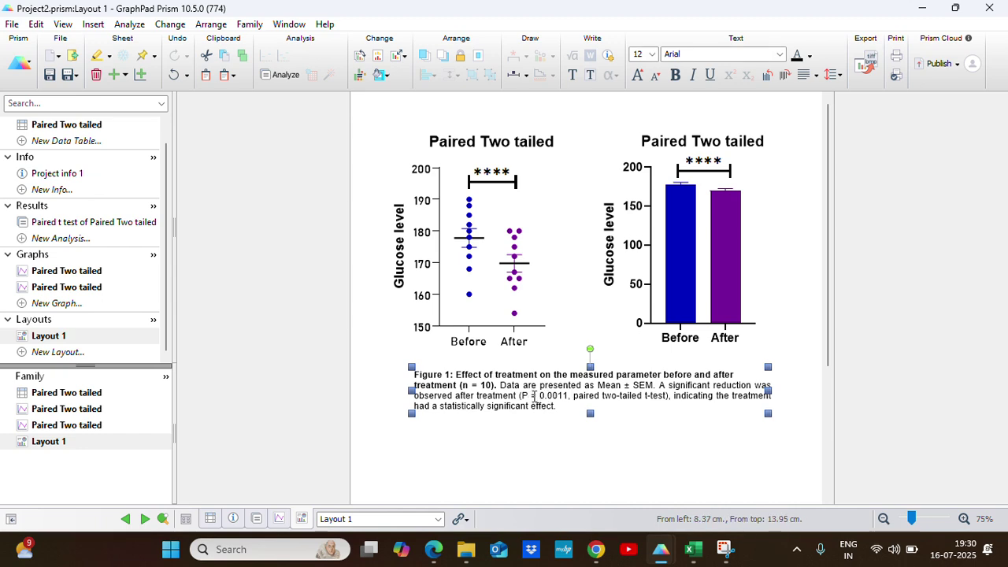
left_click(535, 395)
left_click(538, 395)
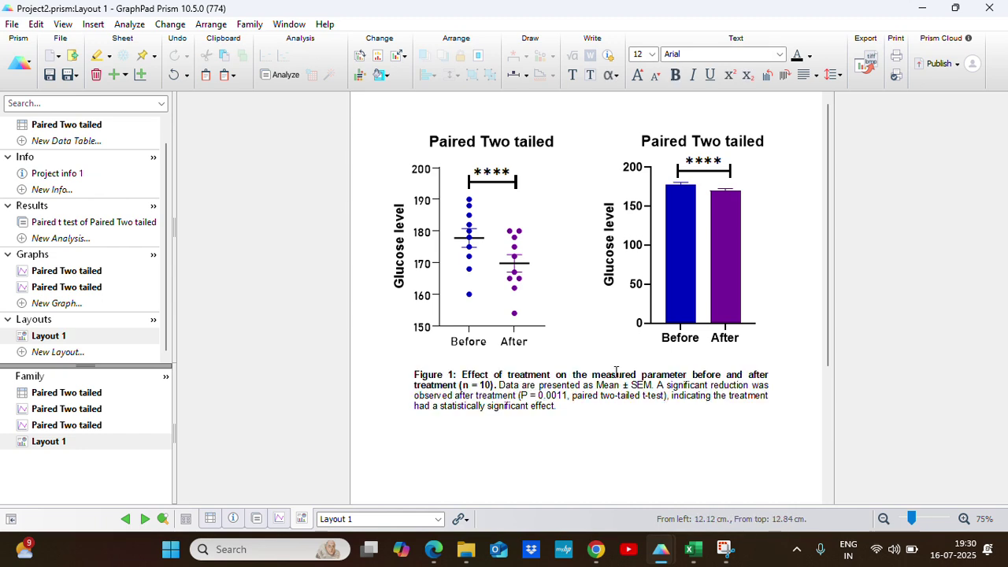
key("BackSpace")
type("<")
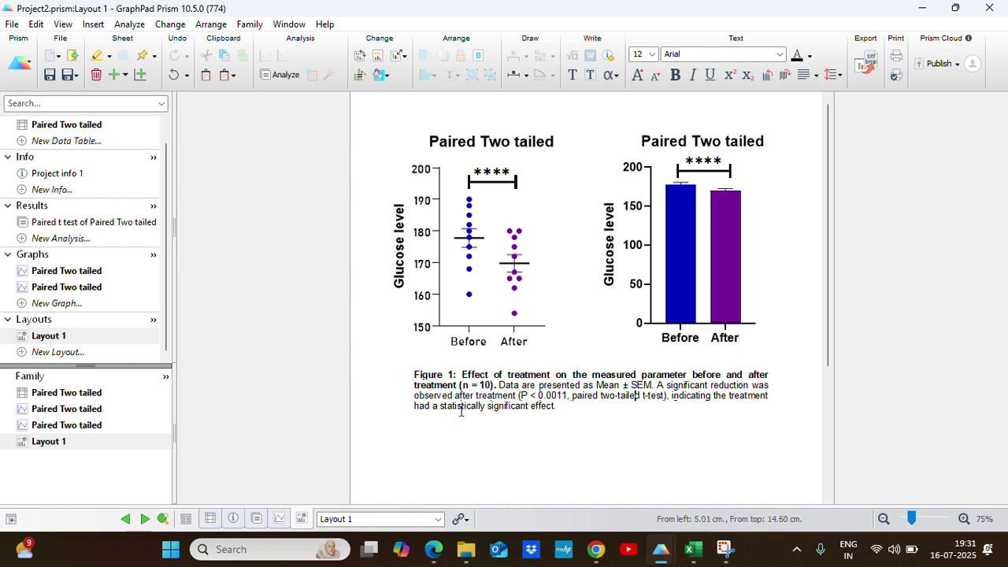
left_click(578, 444)
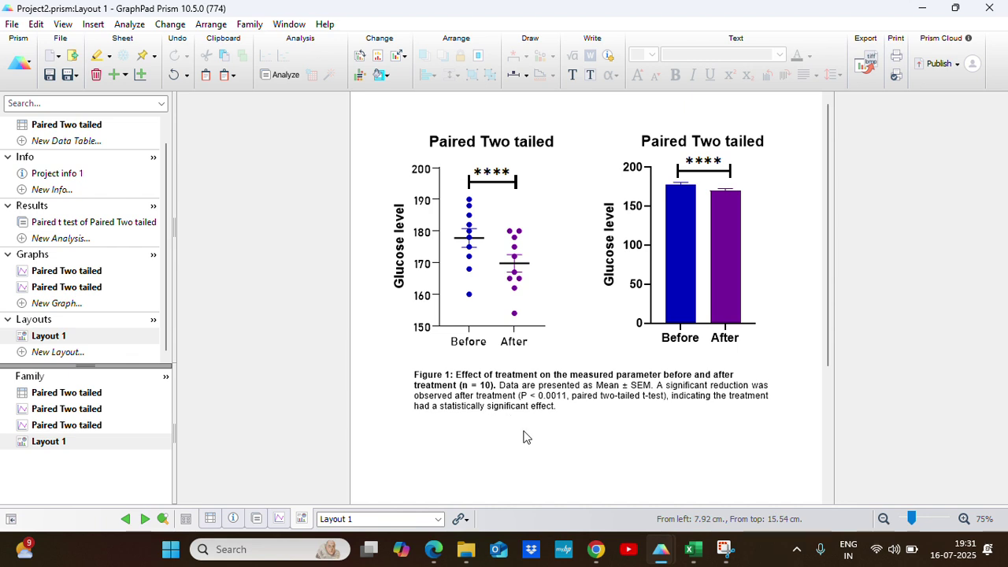
Correct the P value in the Figure 1 caption to 0.0001
left_click(559, 396)
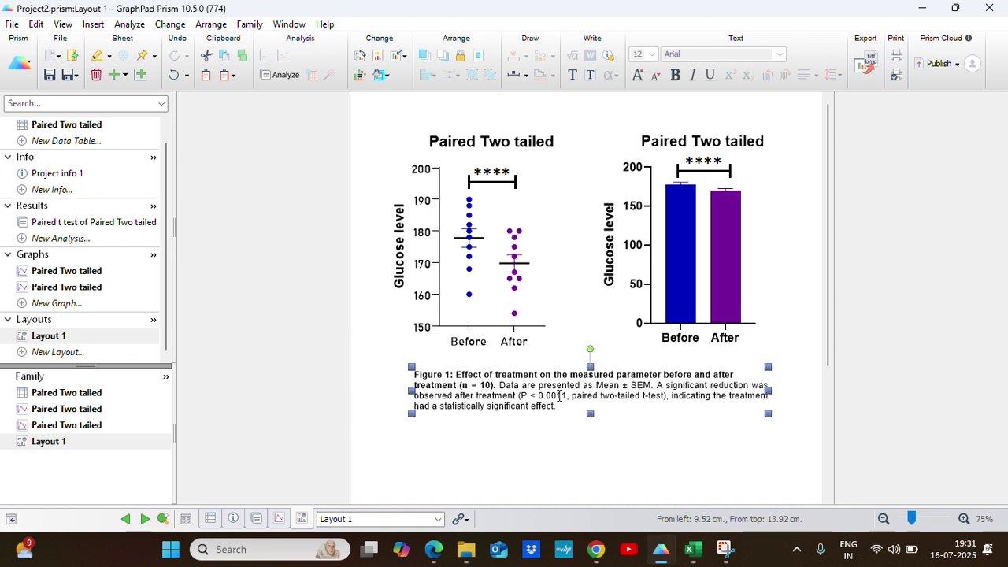
left_click(561, 397)
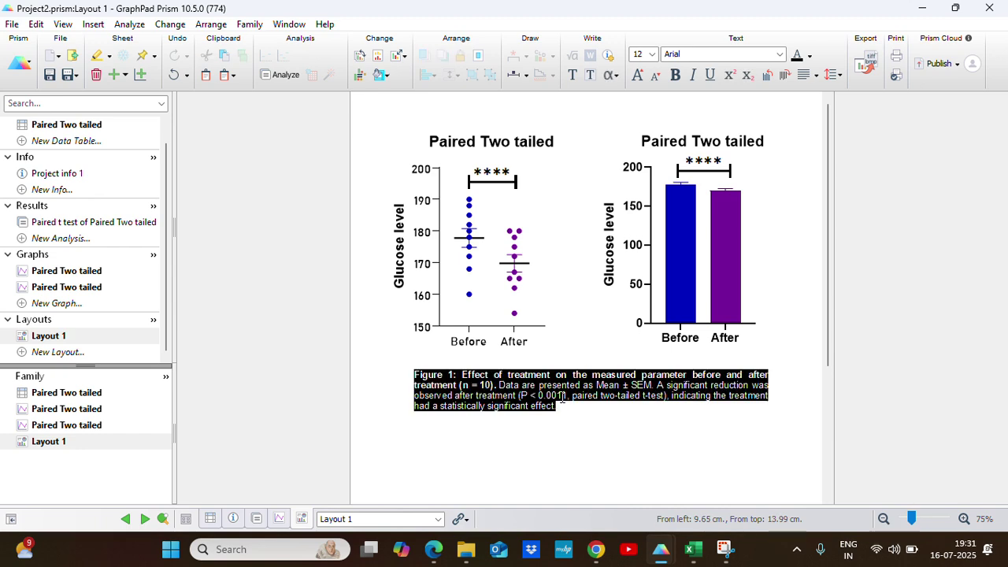
left_click(563, 395)
key("BackSpace")
type("0")
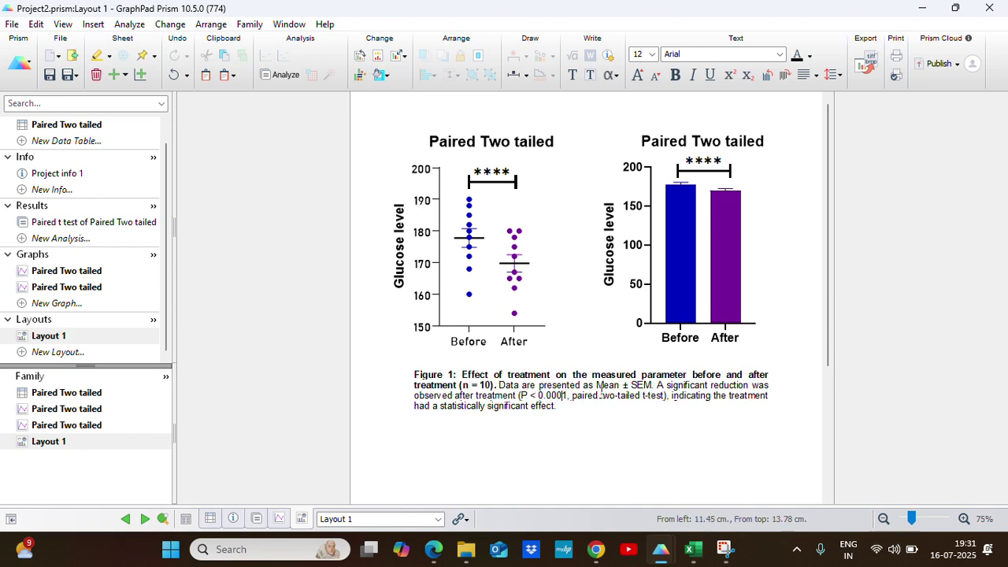
left_click(565, 472)
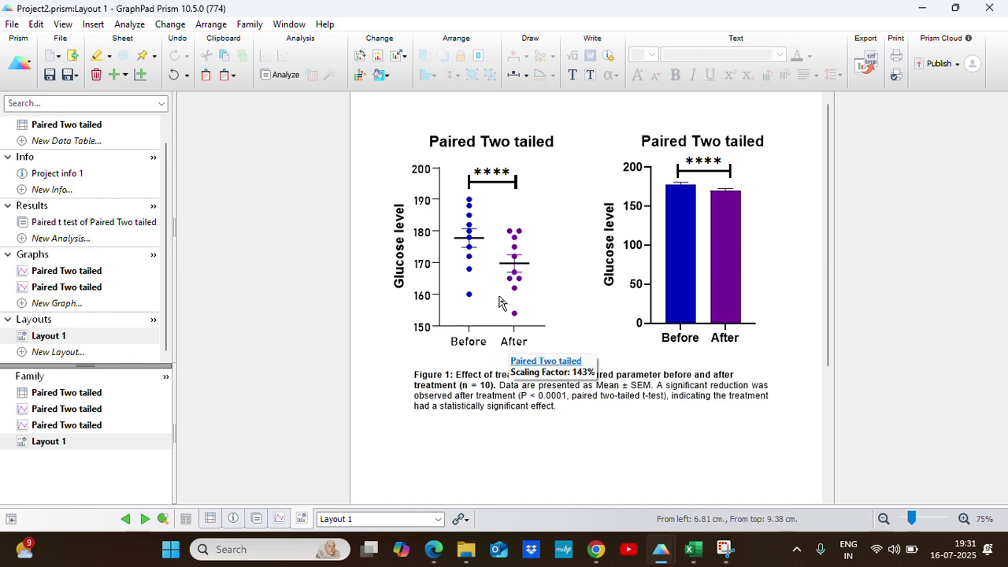
scroll(106, 271, "up", 1)
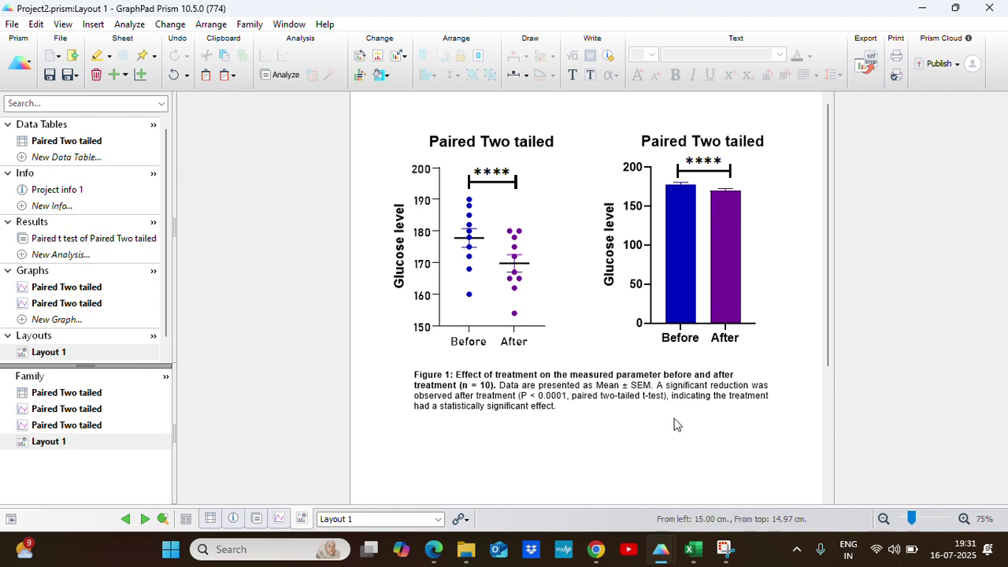
Switch to the Excel workbook, maximize its window and open the Unpaired Two-tailed sheet
left_click(693, 548)
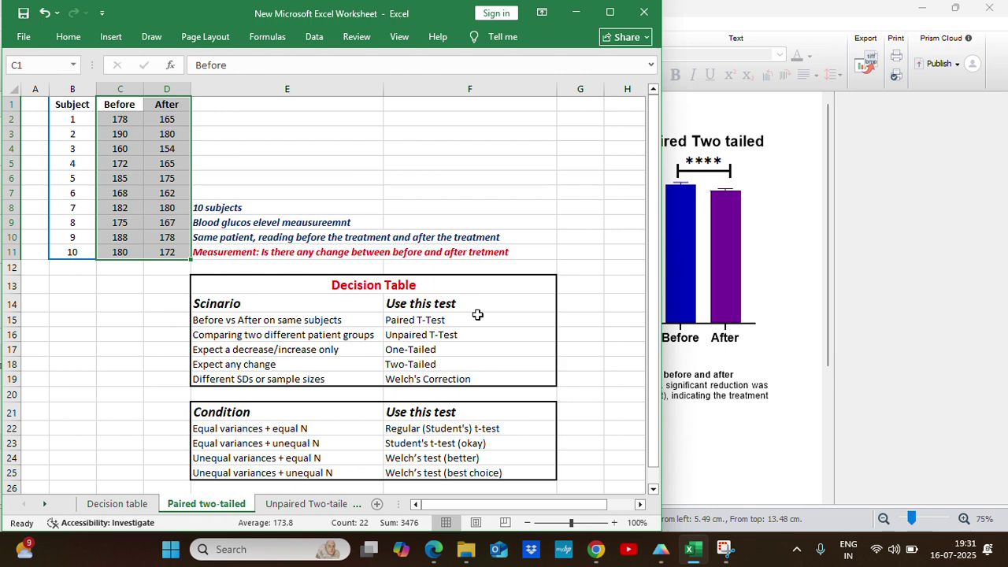
left_click(620, 13)
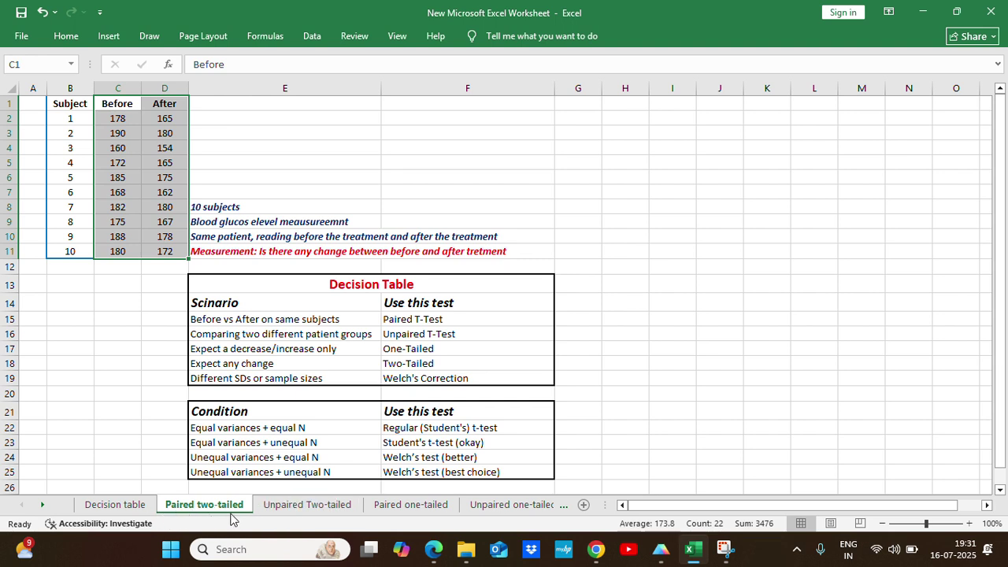
left_click(305, 505)
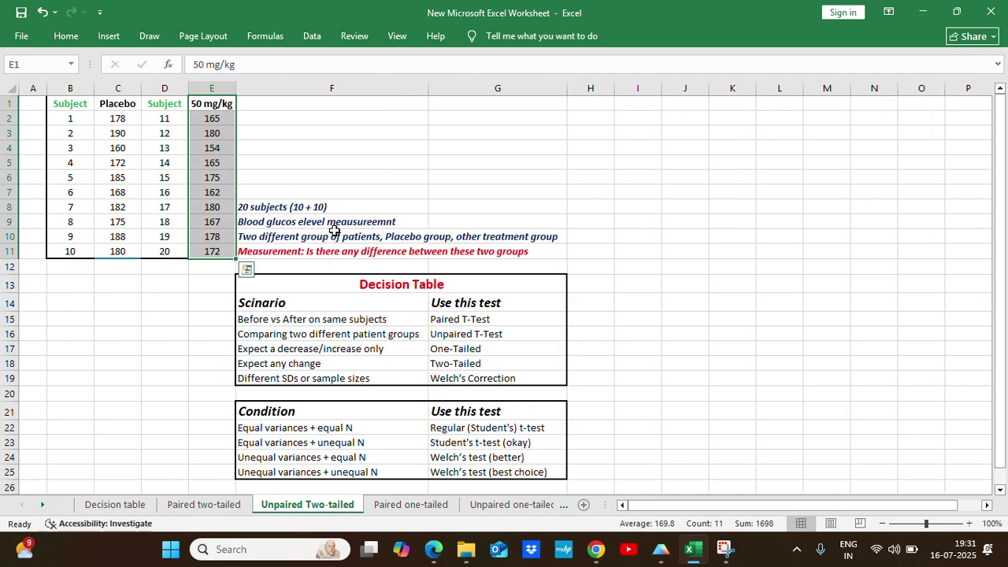
left_click(342, 159)
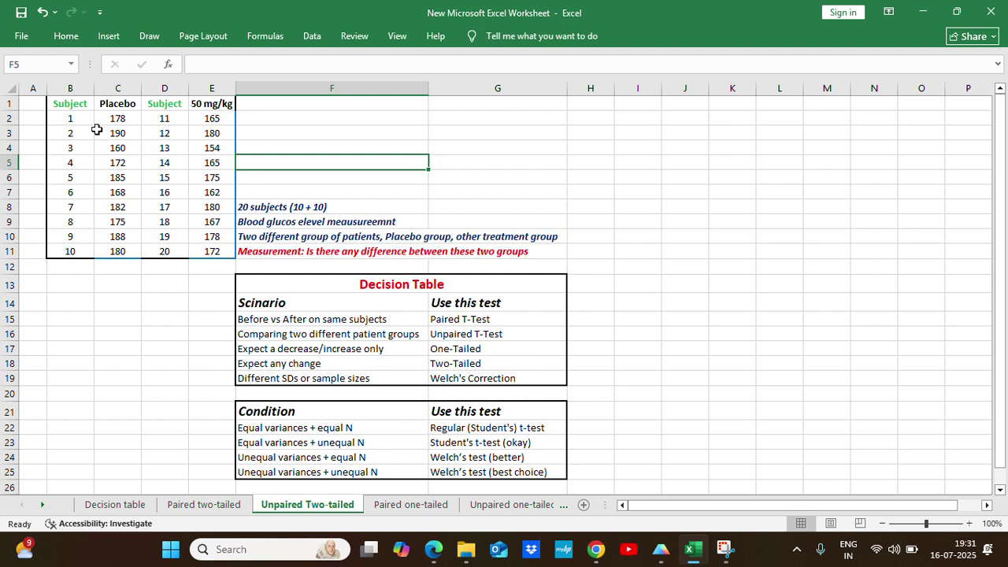
Replace the "50 mg/kg" header in cell E1 with "Tretment"
left_click(118, 100)
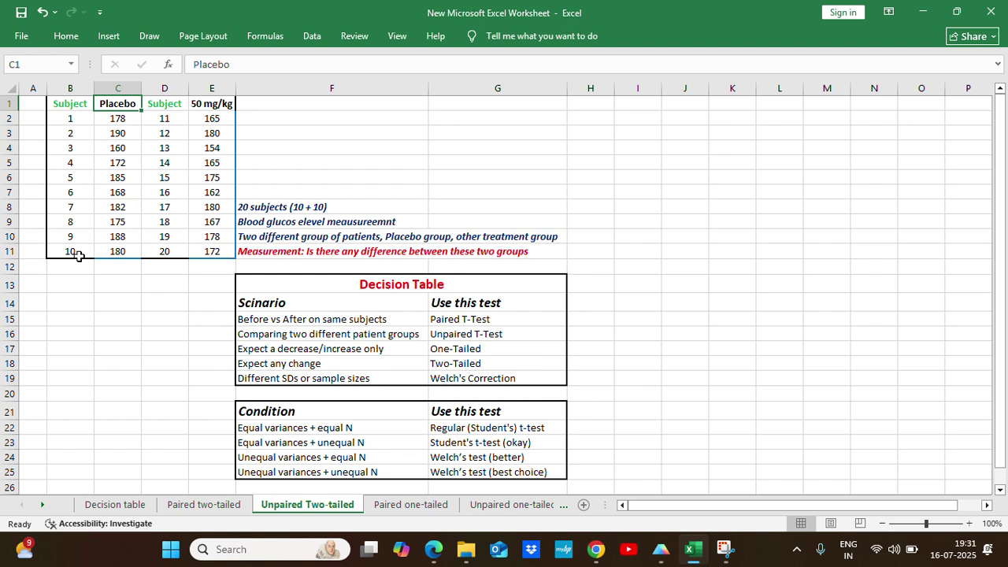
left_click(210, 104)
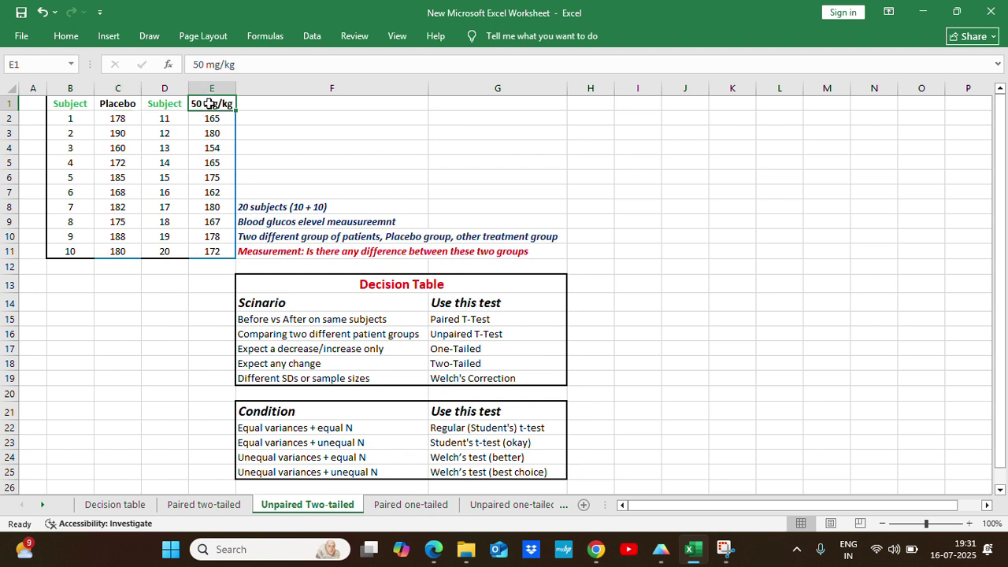
double_click(214, 104)
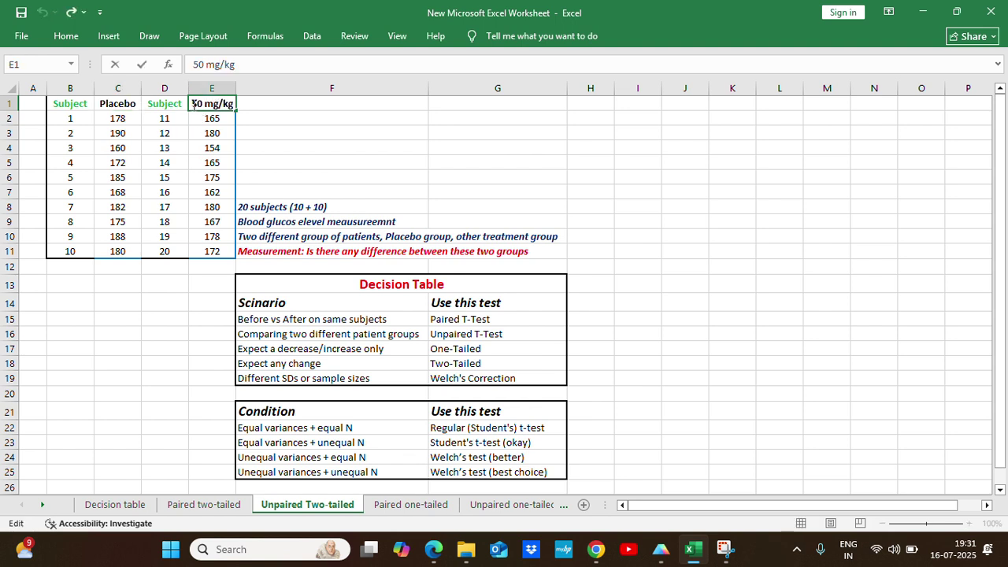
left_click_drag(192, 104, 360, 104)
key("BackSpace")
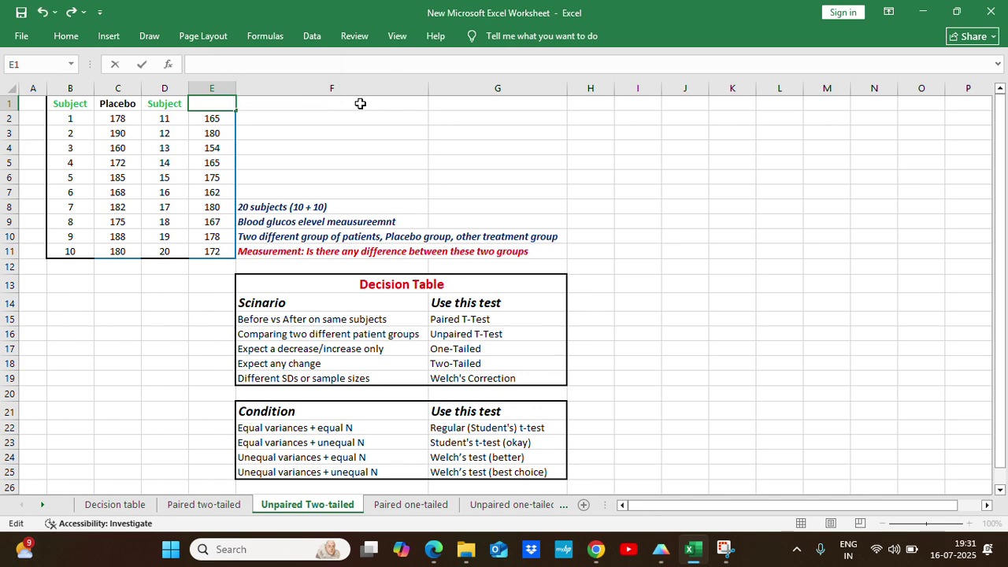
type("Tretment")
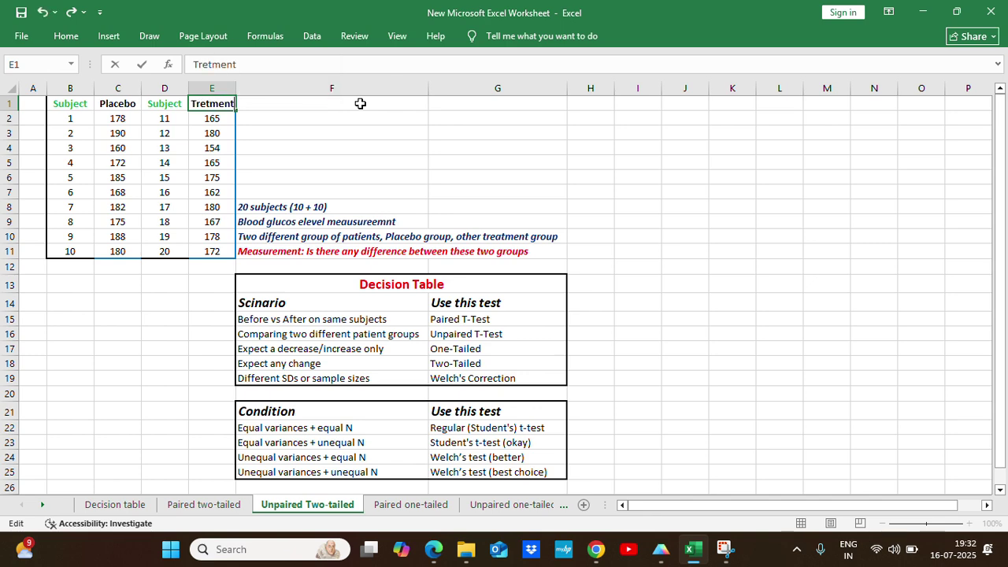
left_click(318, 137)
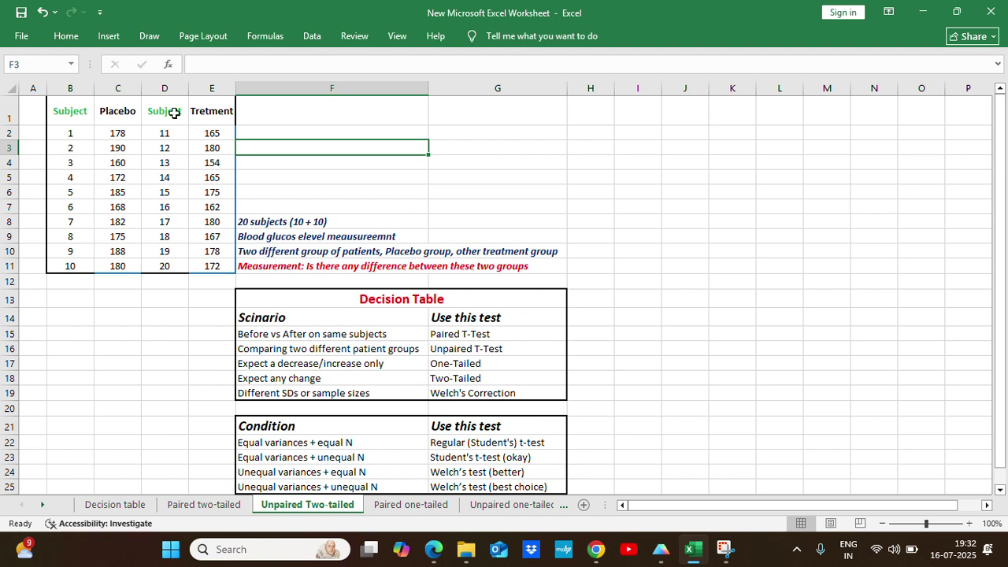
Review the unpaired study's measurement question and the decision table's test for expecting any change
left_click(414, 199)
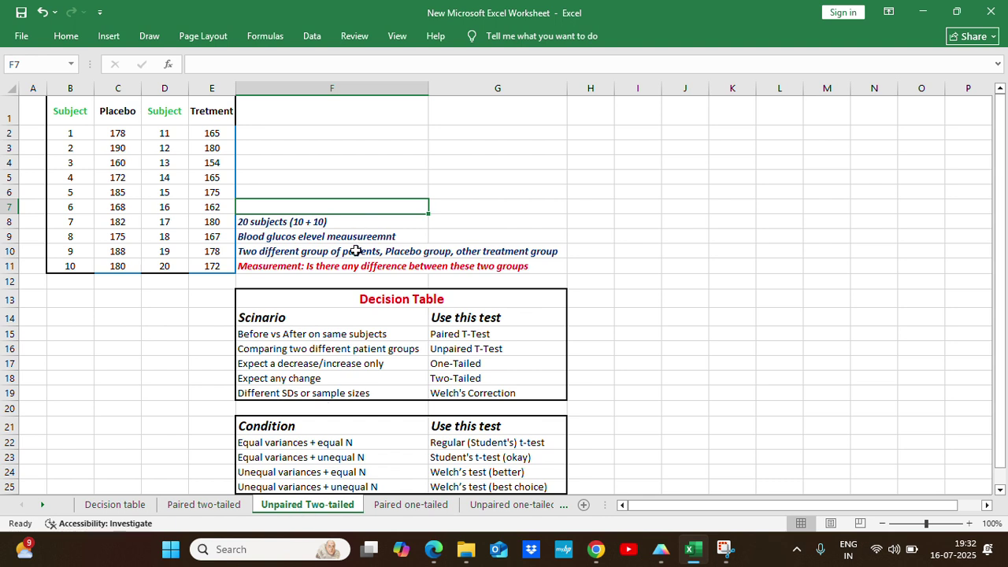
left_click(323, 264)
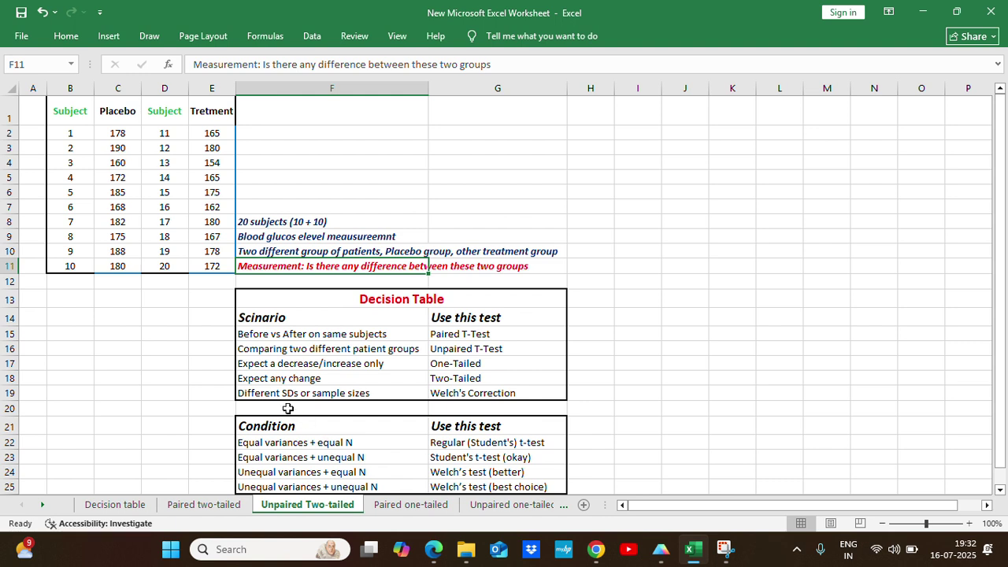
left_click(281, 381)
left_click(461, 378)
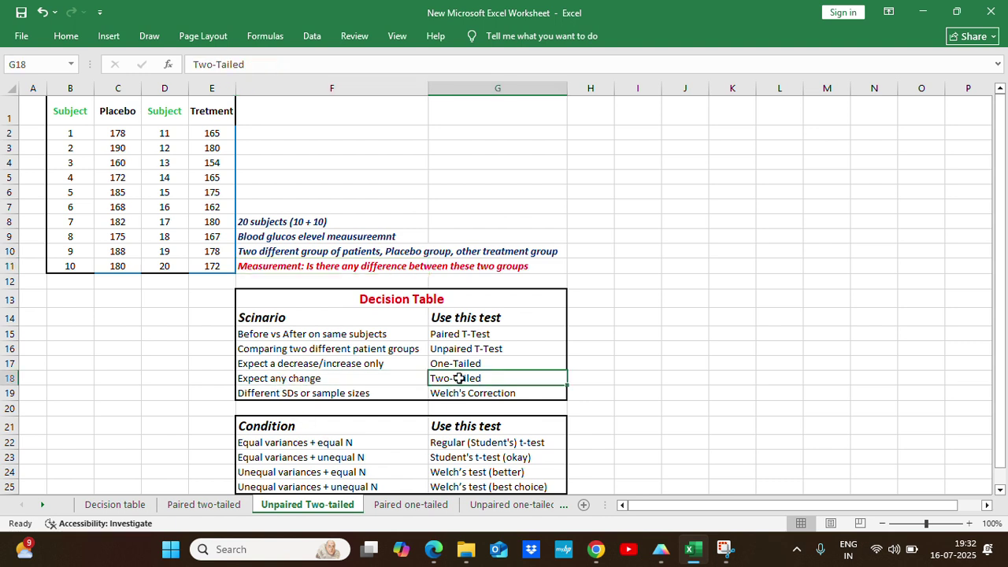
left_click(626, 334)
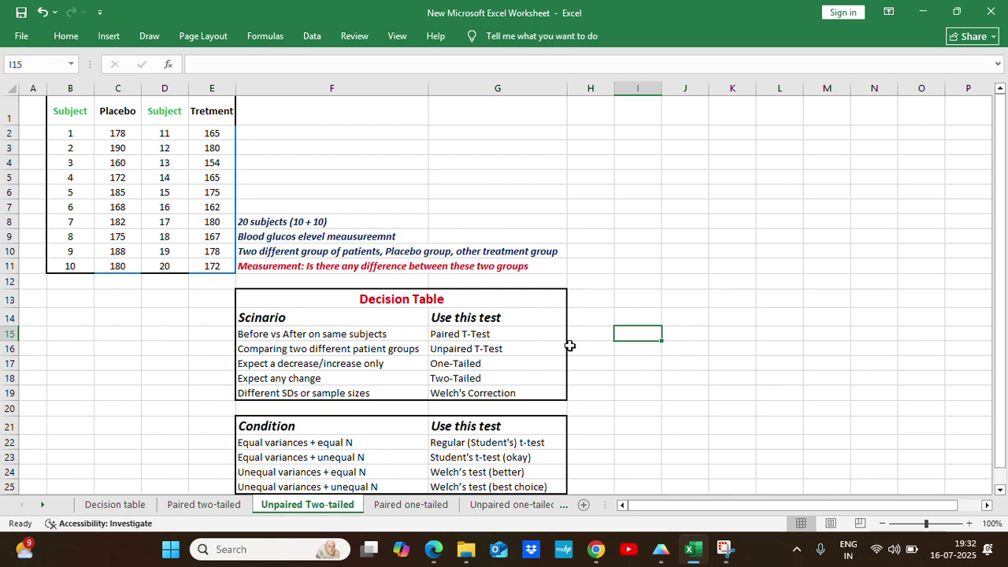
Switch to Project2 in GraphPad Prism and duplicate the Paired Two tailed data table
mouse_move(661, 548)
mouse_move(508, 479)
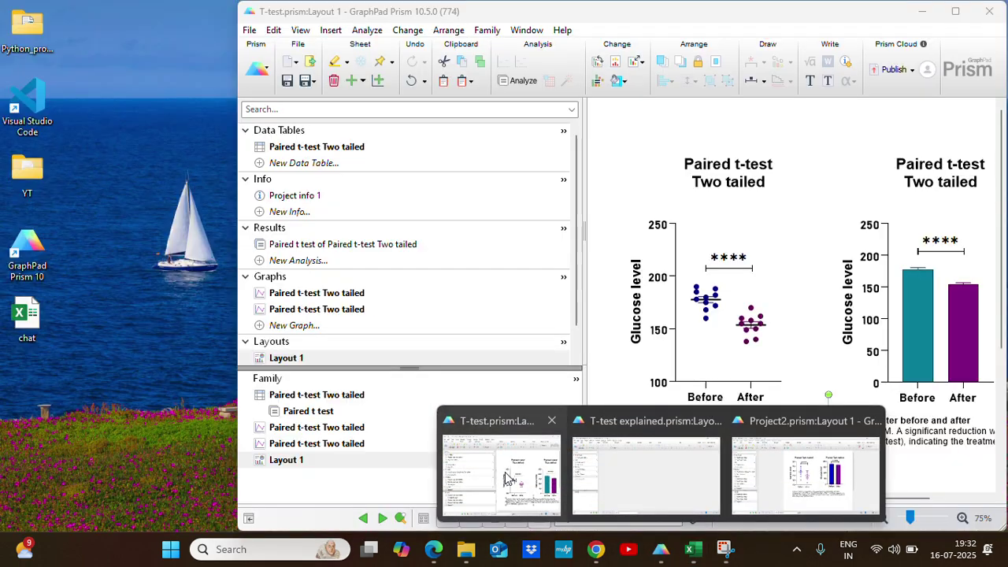
left_click(781, 480)
left_click(61, 142)
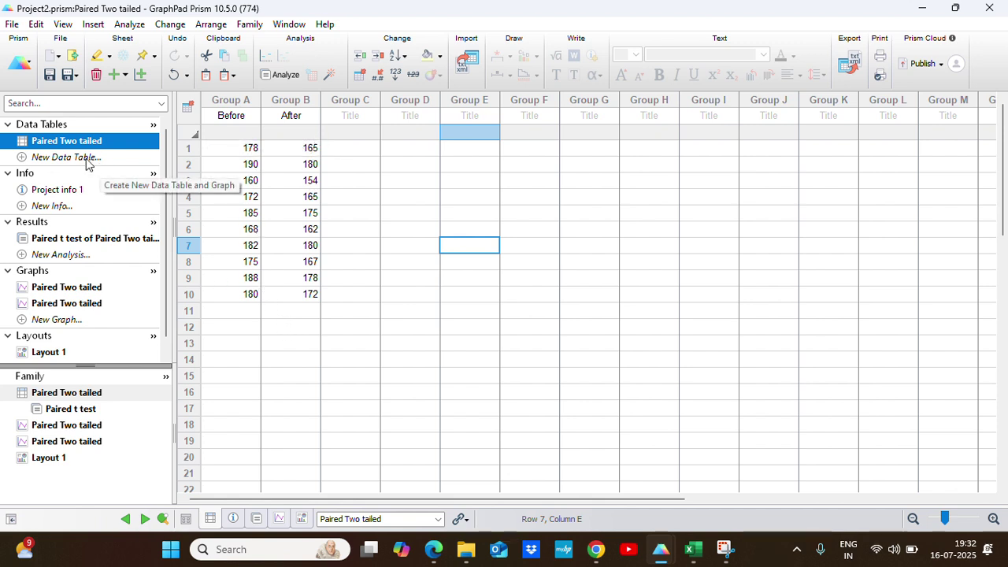
right_click(55, 144)
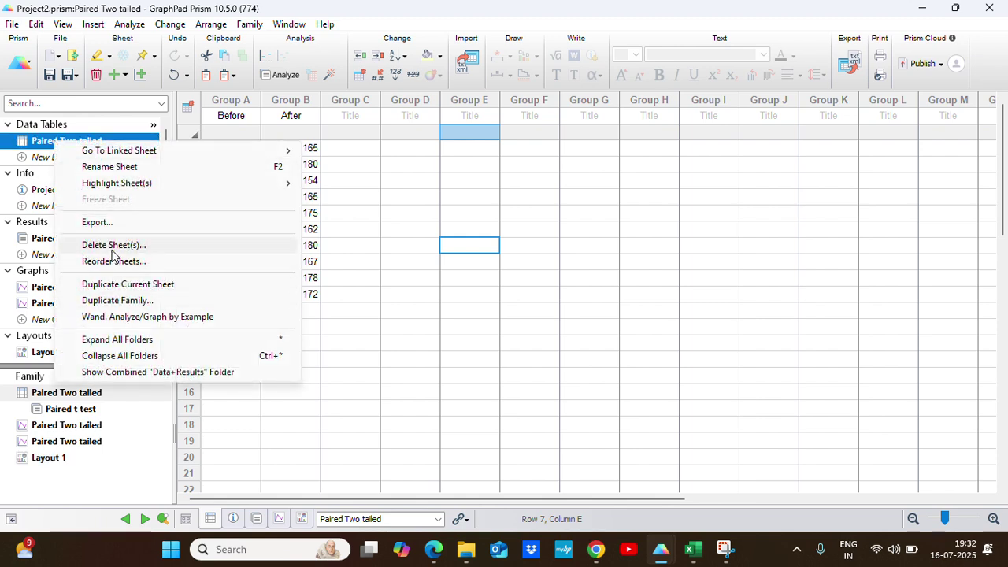
left_click(140, 287)
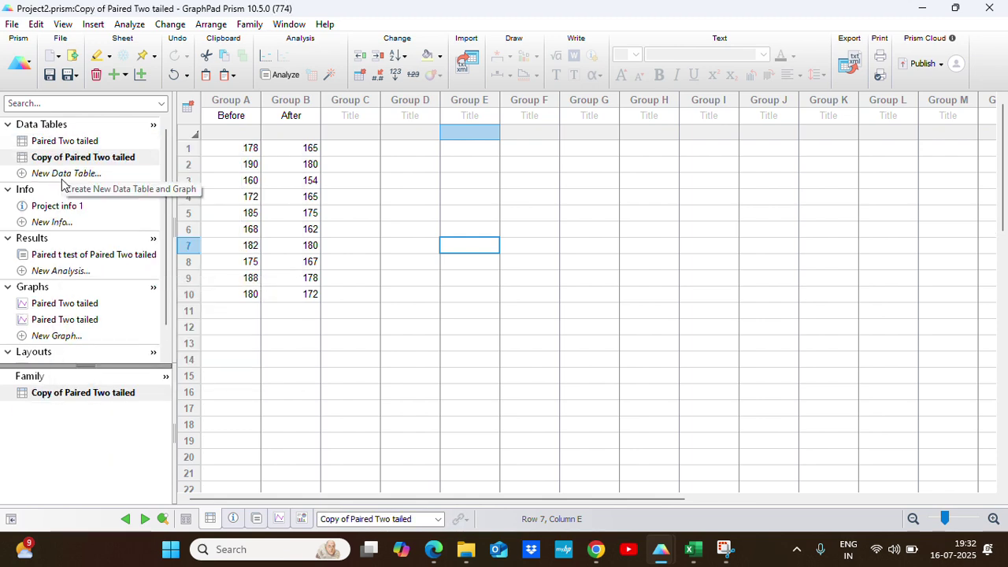
Rename the duplicated data table as "Unpaired Two tailed"
left_click(68, 157)
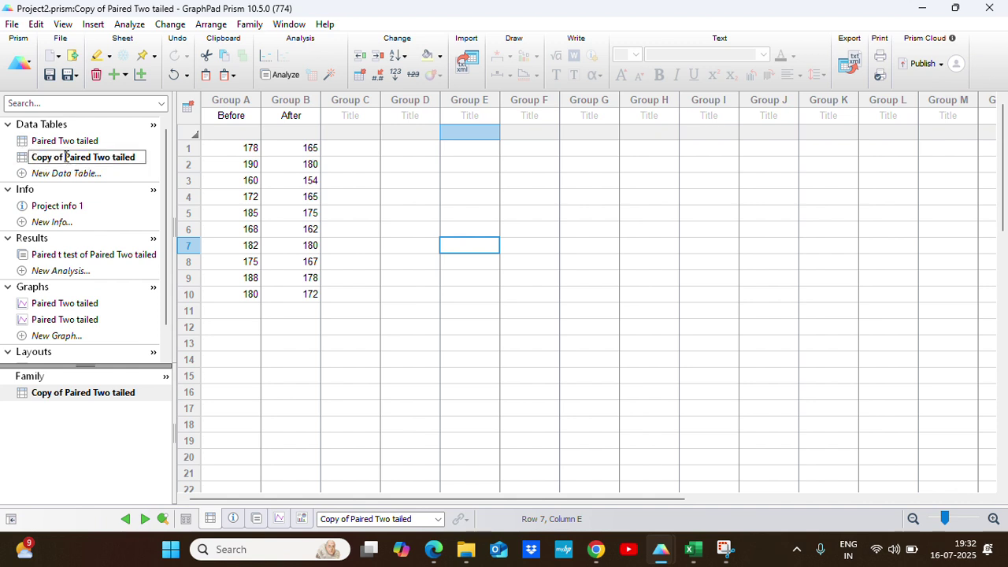
key("BackSpace")
key("BackSpace")
key("BackSpace")
key("BackSpace")
key("BackSpace")
key("BackSpace")
key("BackSpace")
key("BackSpace")
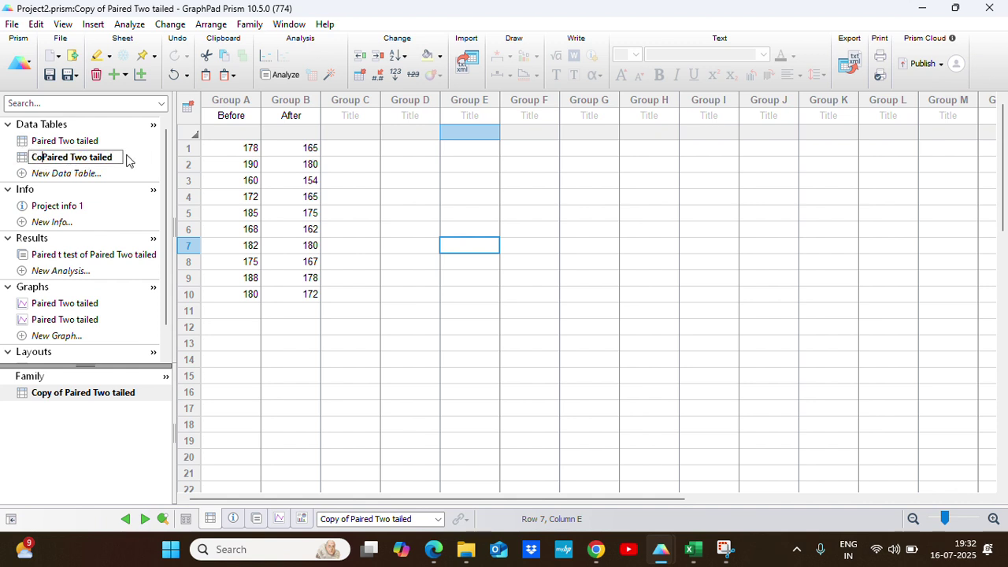
type("Un")
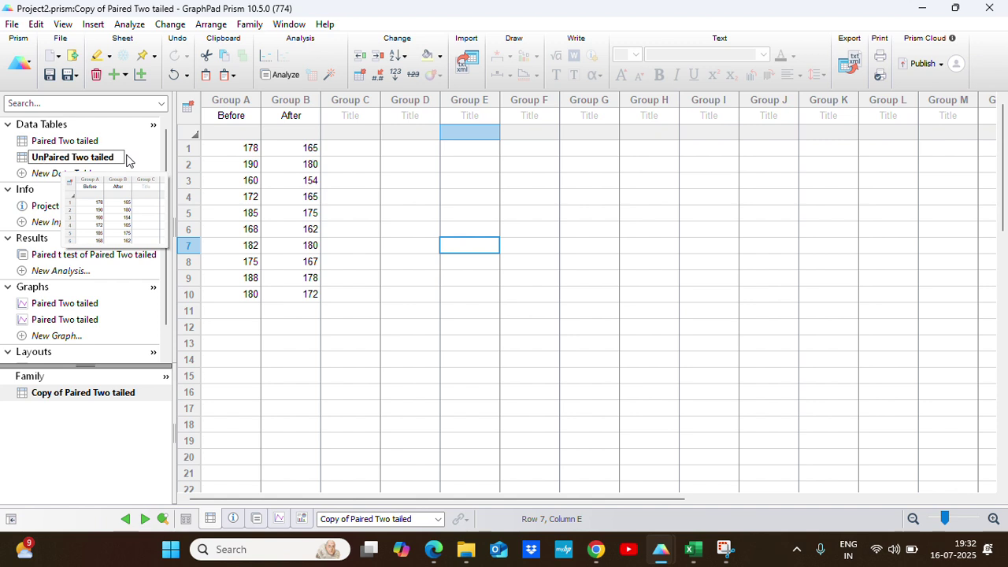
key("Delete")
type("p")
key("Return")
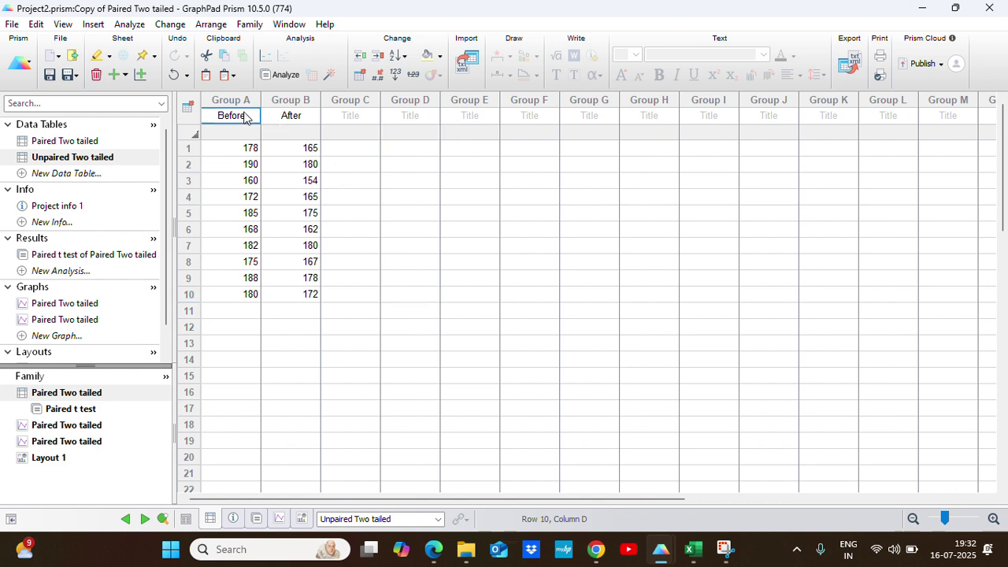
Replace the Group A title "Before" with "Placebo" in the Unpaired Two tailed data table
left_click(243, 117)
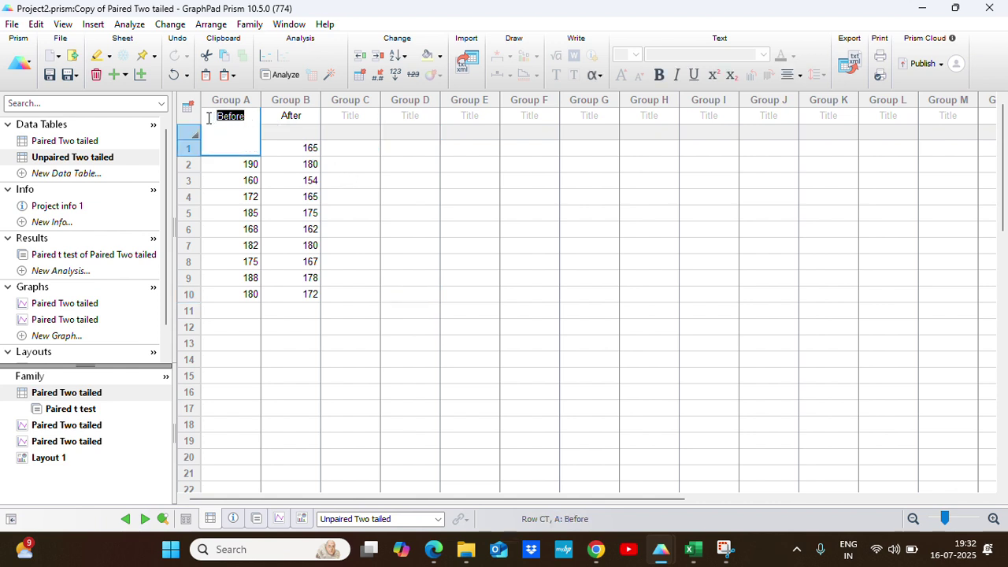
key("BackSpace")
type("plecab")
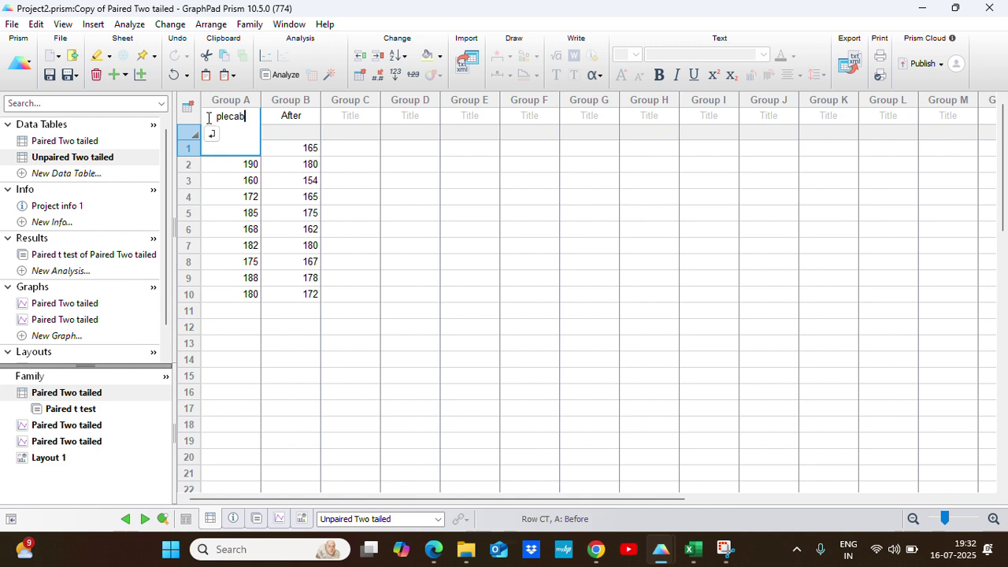
type("o")
left_click(216, 116)
key("Delete")
type("P")
key("BackSpace")
type("a")
key("BackSpace")
type("e")
left_click(451, 229)
Replace the Group B title "After" with "Tretment"
double_click(306, 116)
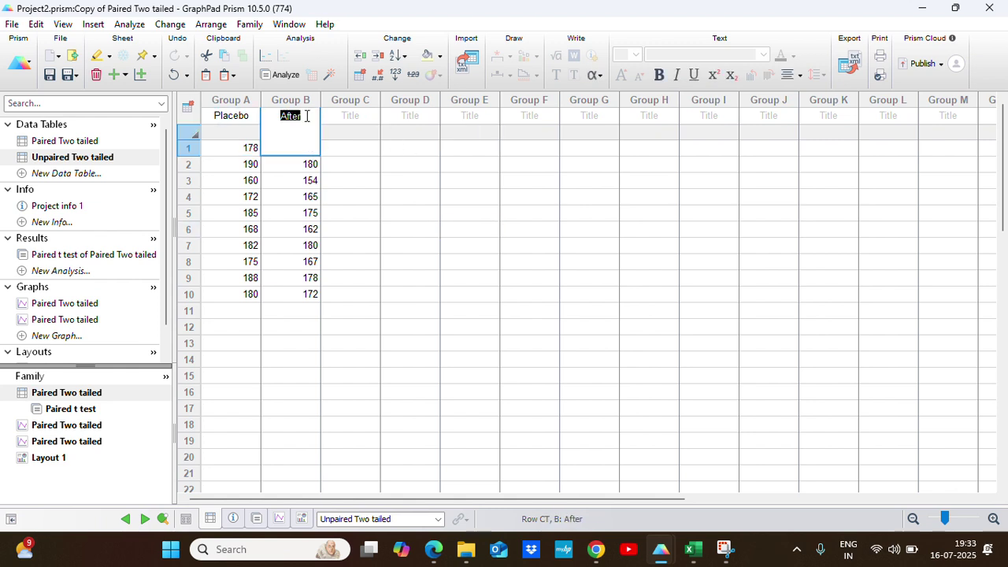
key("BackSpace")
type("Tretment")
left_click(477, 328)
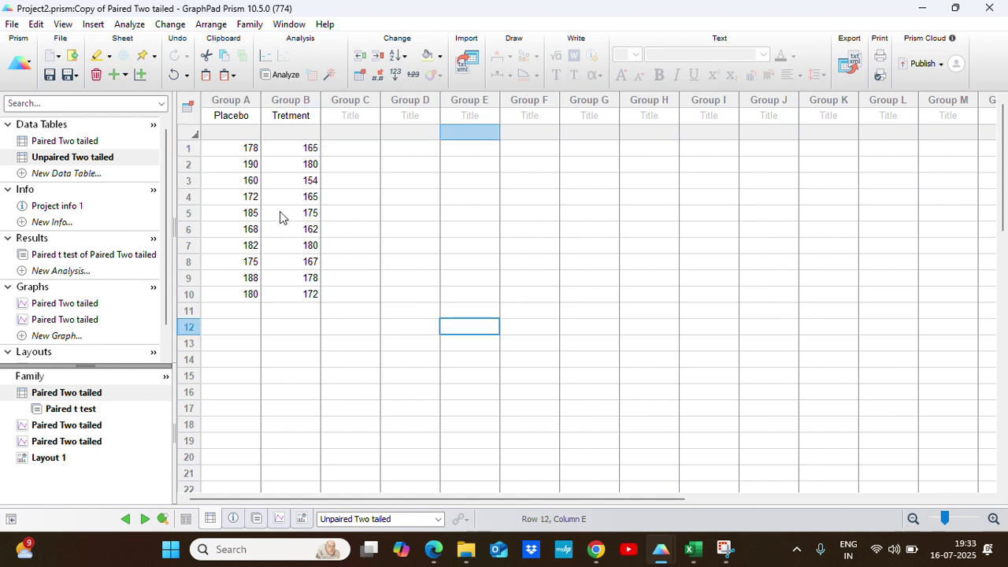
Set up a t test on the Unpaired Two tailed table with an unpaired design, Gaussian distribution and the equal-SD unpaired t test
left_click(85, 161)
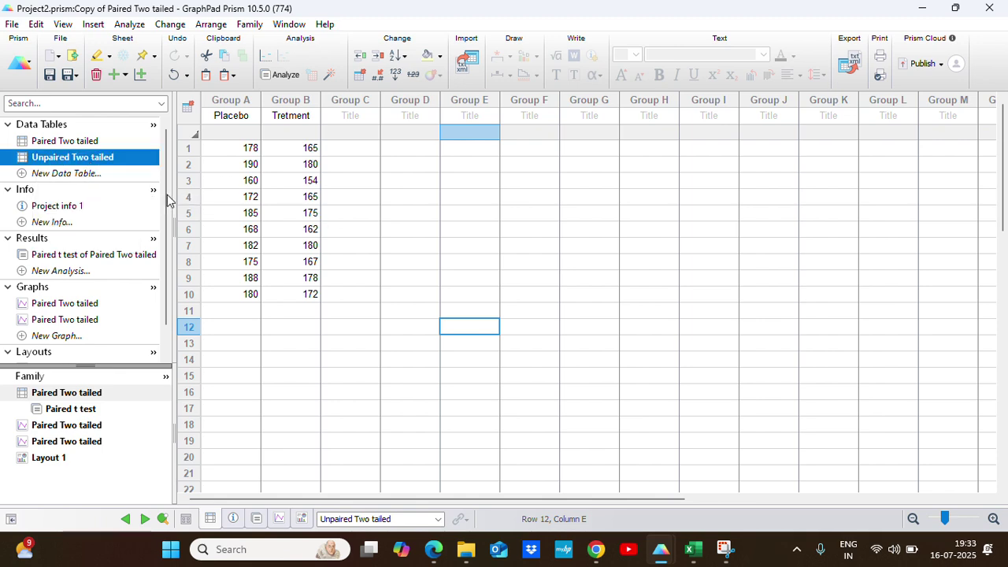
left_click(280, 74)
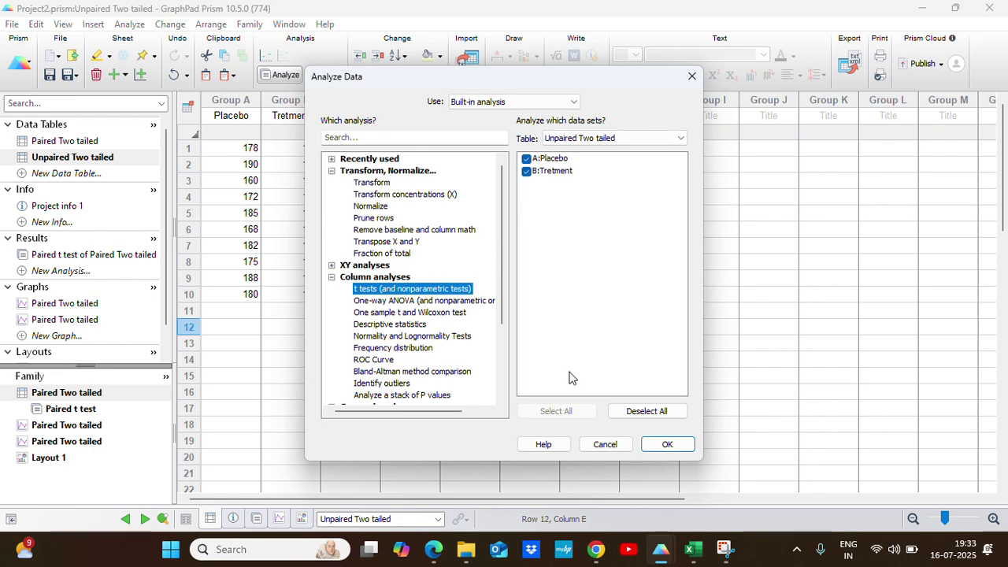
left_click(667, 444)
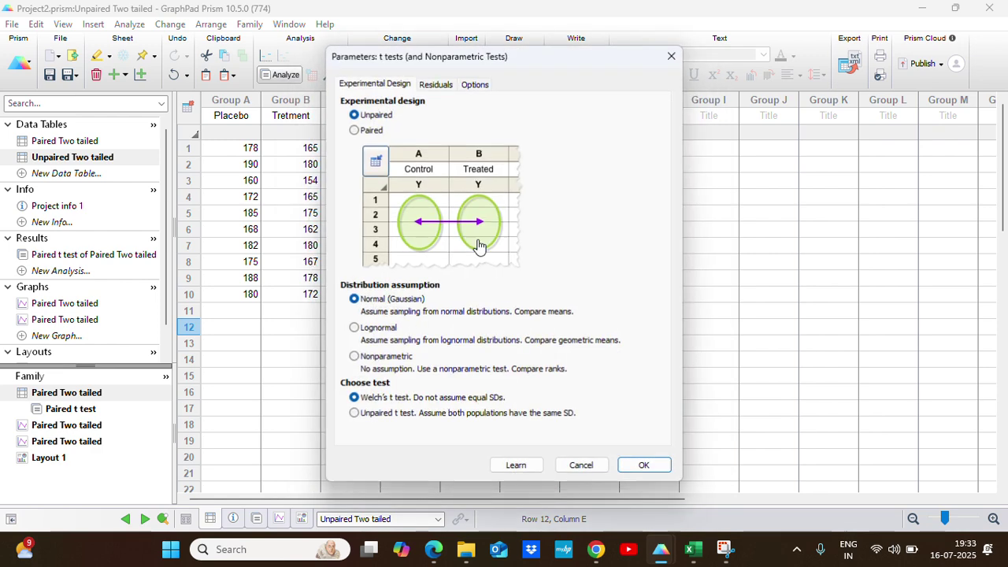
left_click(375, 132)
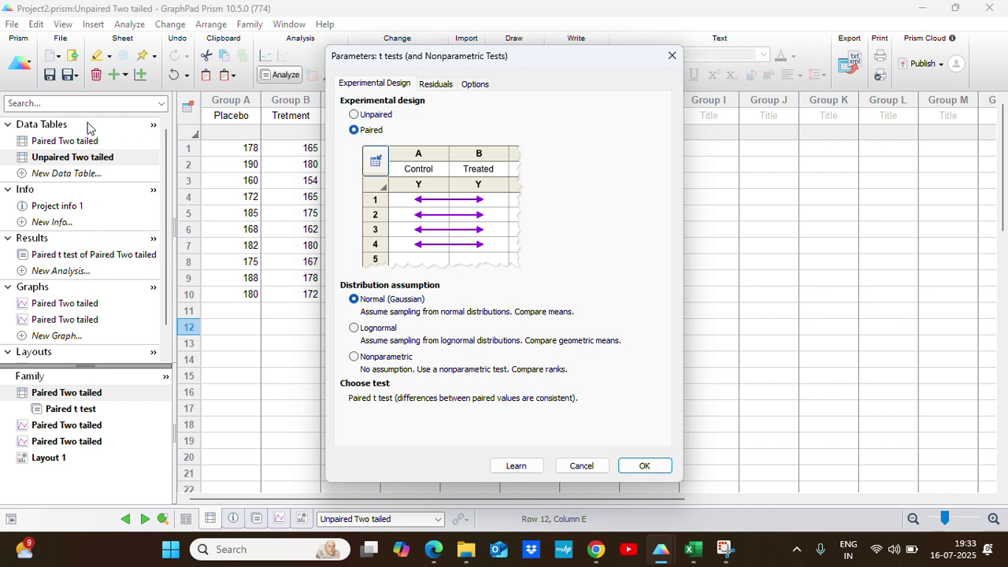
left_click(378, 116)
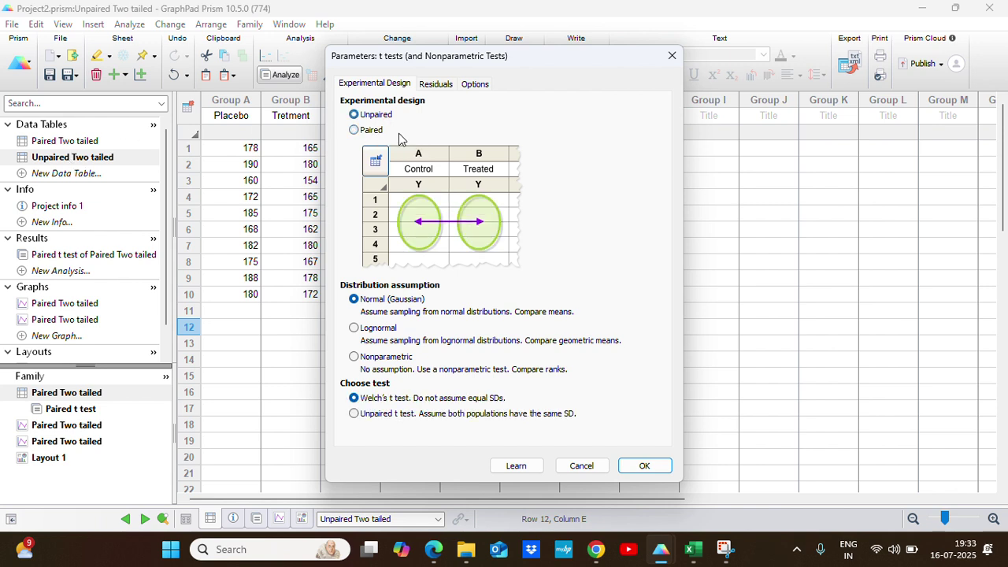
left_click(387, 416)
Keep the two-tailed P value, turn off the estimation plot of the CI of difference between means, and run the test
left_click(476, 84)
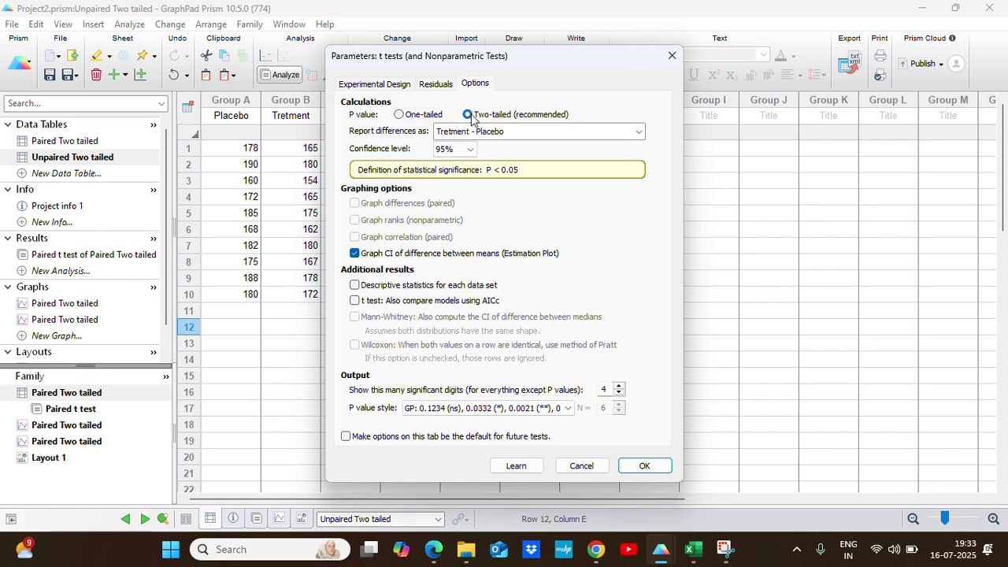
left_click(354, 252)
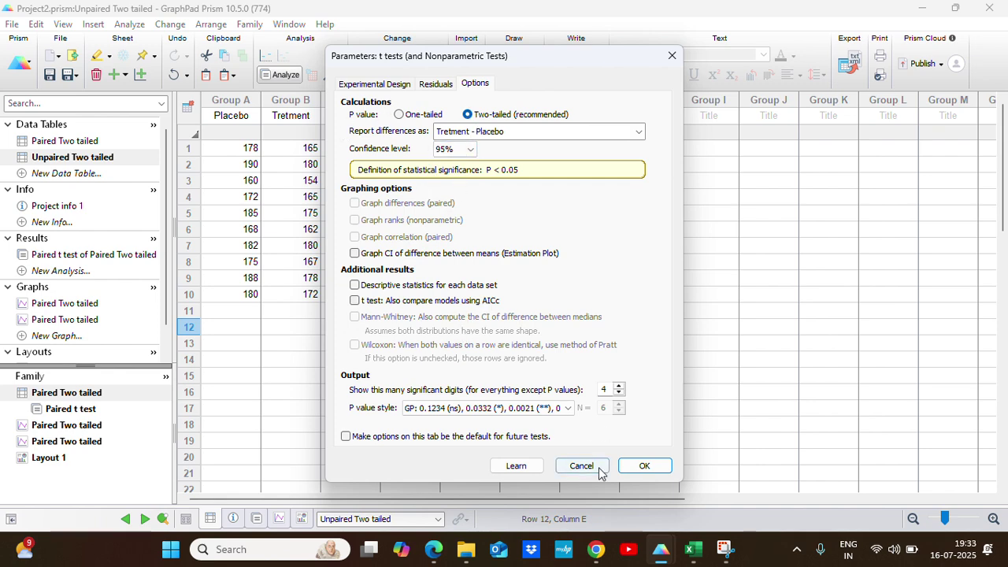
left_click(645, 465)
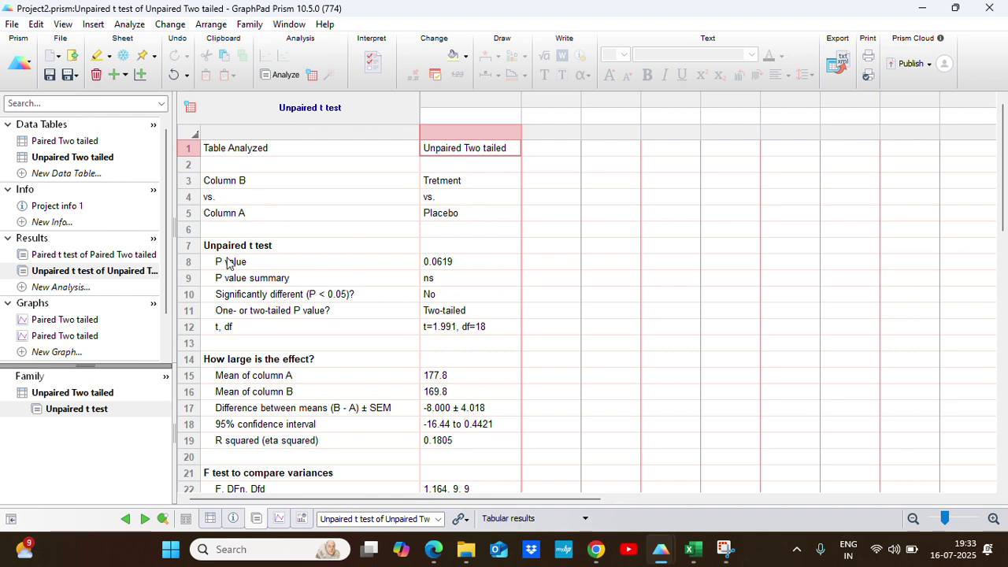
Compare the paired and unpaired t test results, and examine the significance labels on both Paired Two tailed graphs
left_click(122, 256)
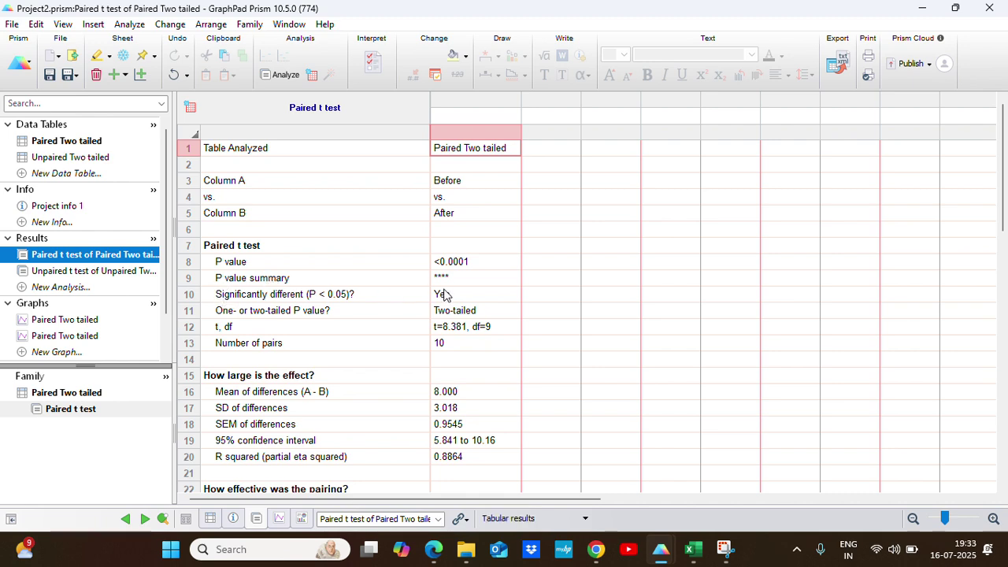
left_click(76, 272)
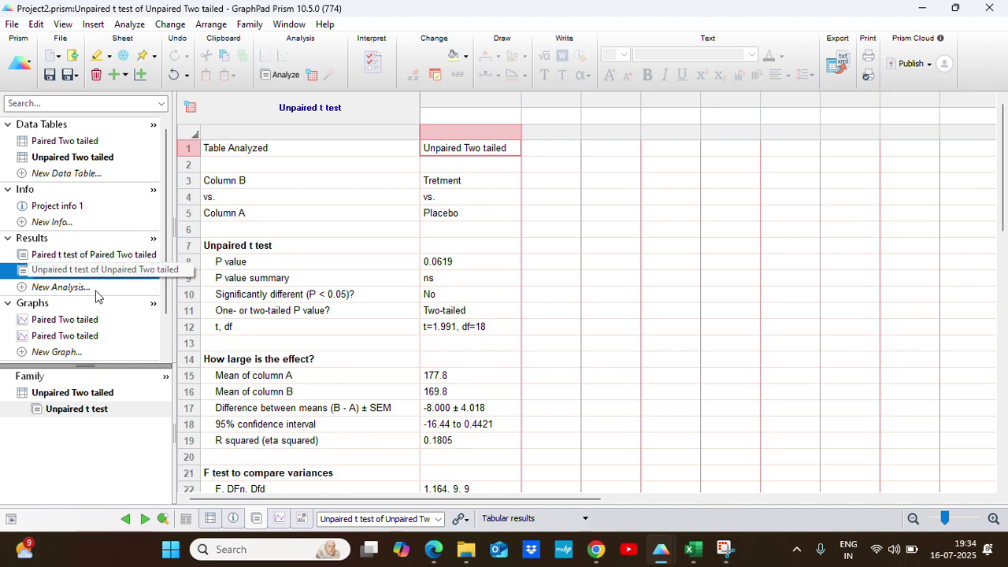
left_click(68, 321)
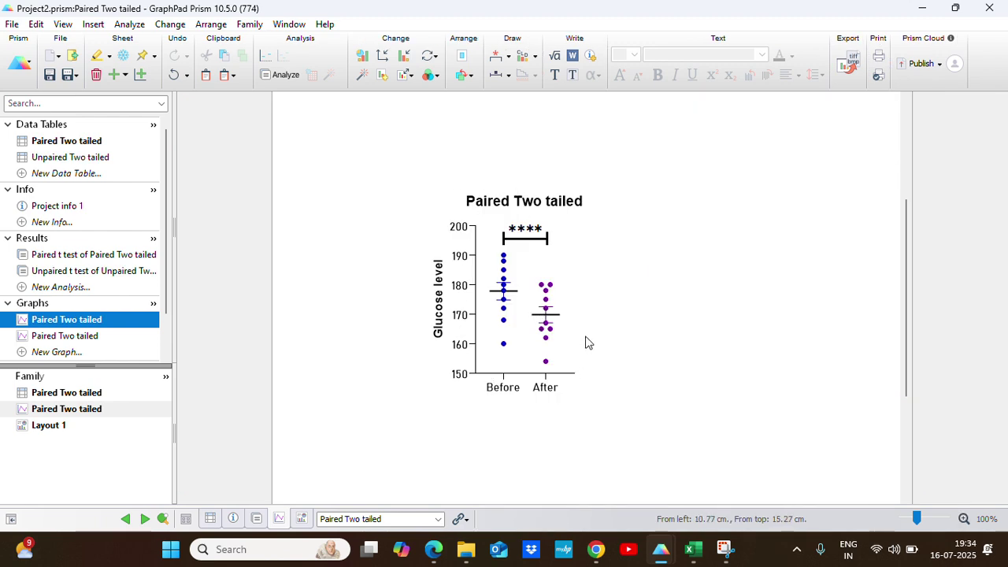
mouse_move(504, 258)
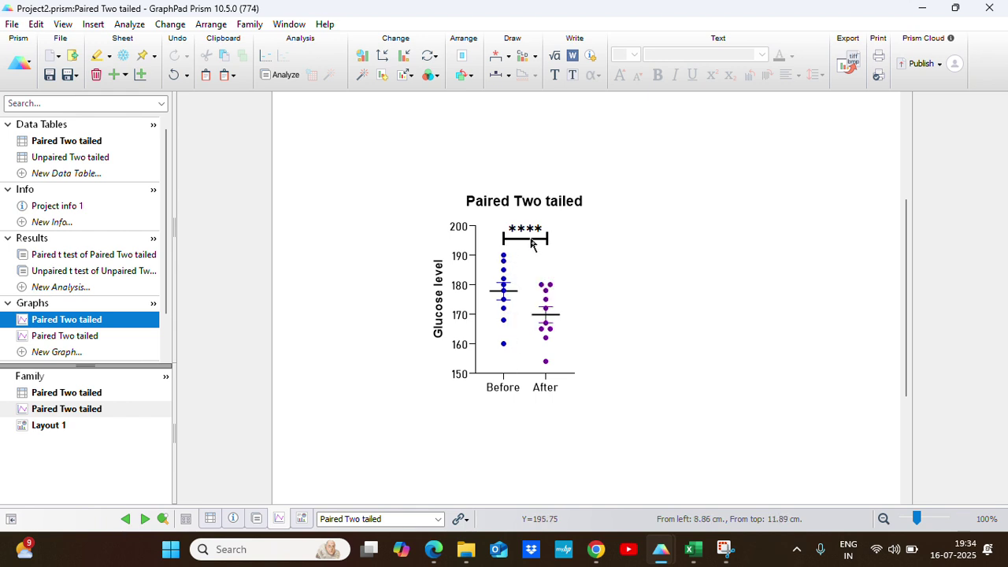
left_click(76, 337)
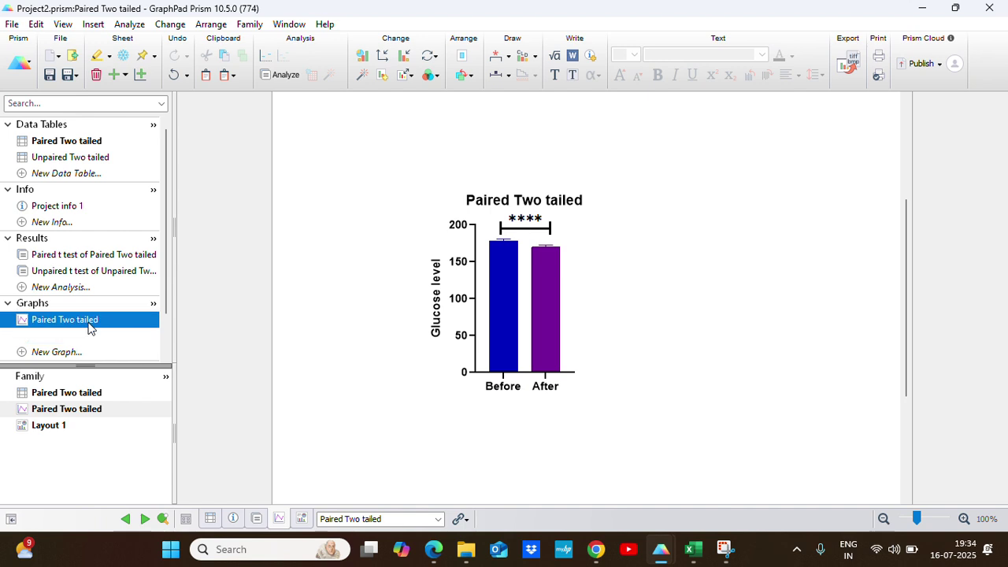
left_click(99, 321)
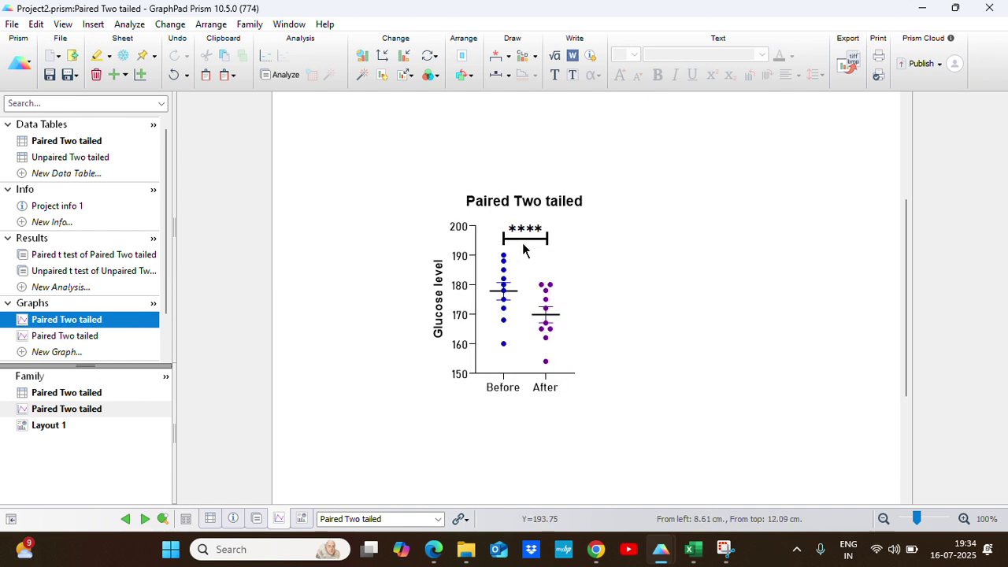
left_click(72, 271)
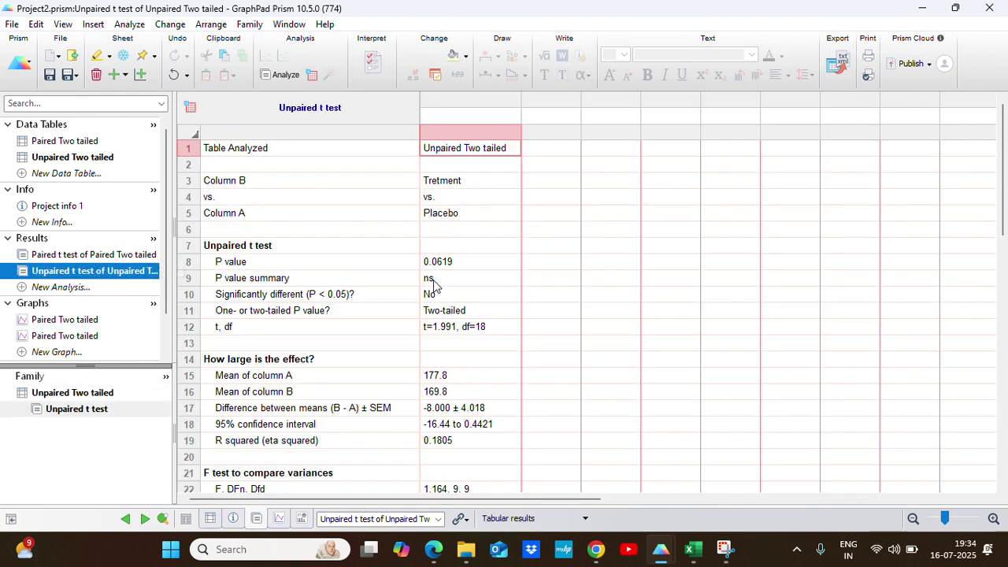
Change the significance label above the comparison bracket on the Paired Two tailed scatter graph to "ns"
left_click(65, 319)
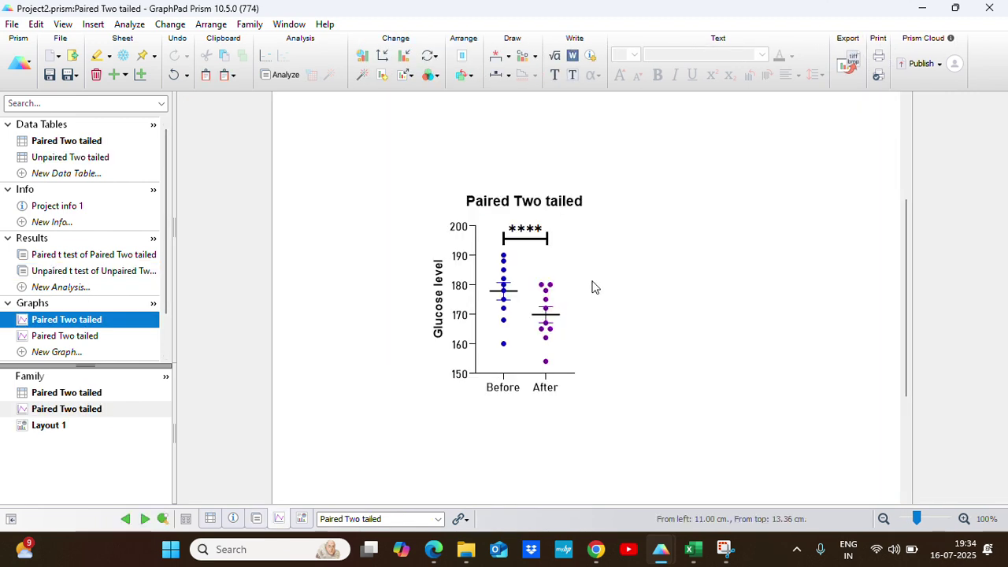
left_click(536, 239)
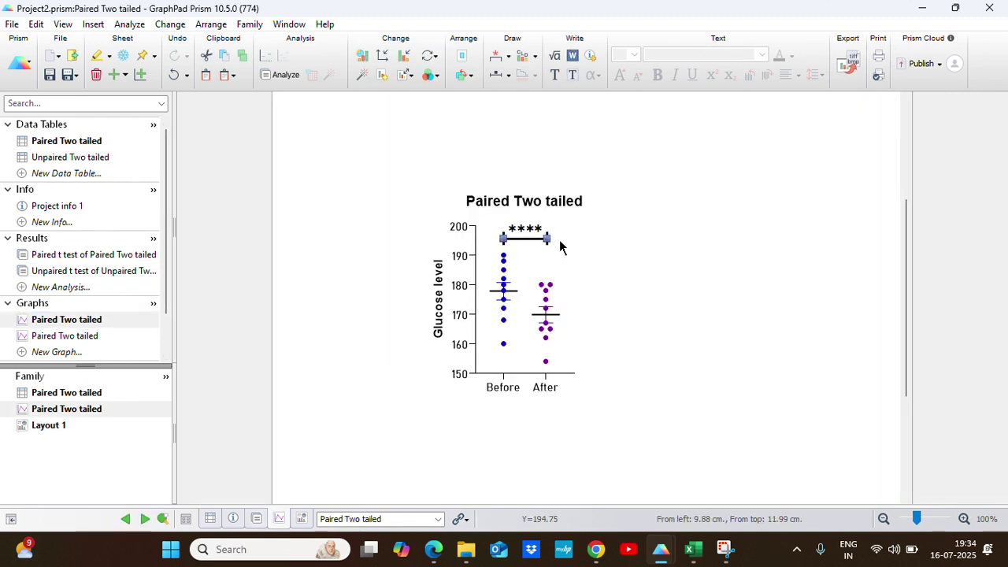
left_click(509, 55)
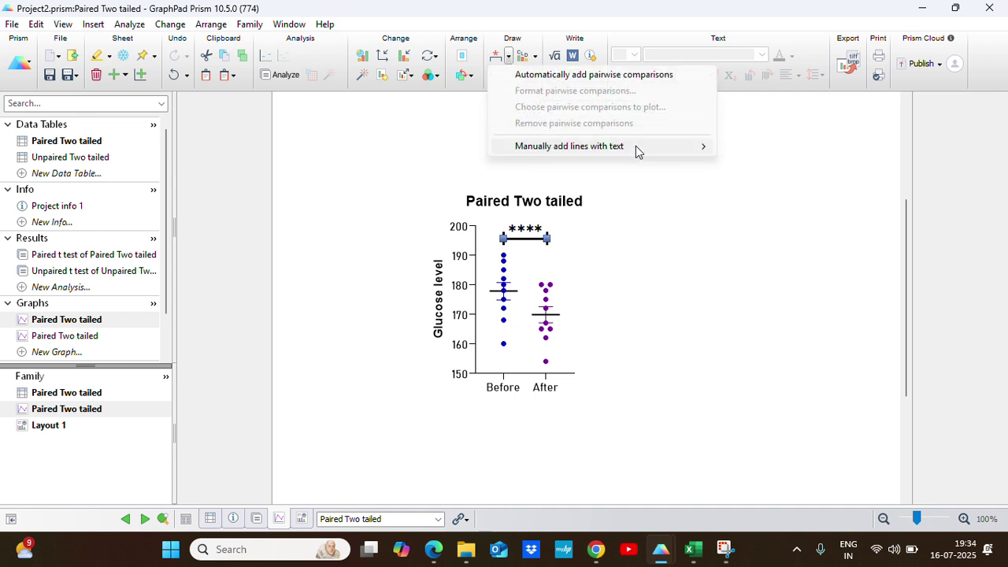
left_click(633, 250)
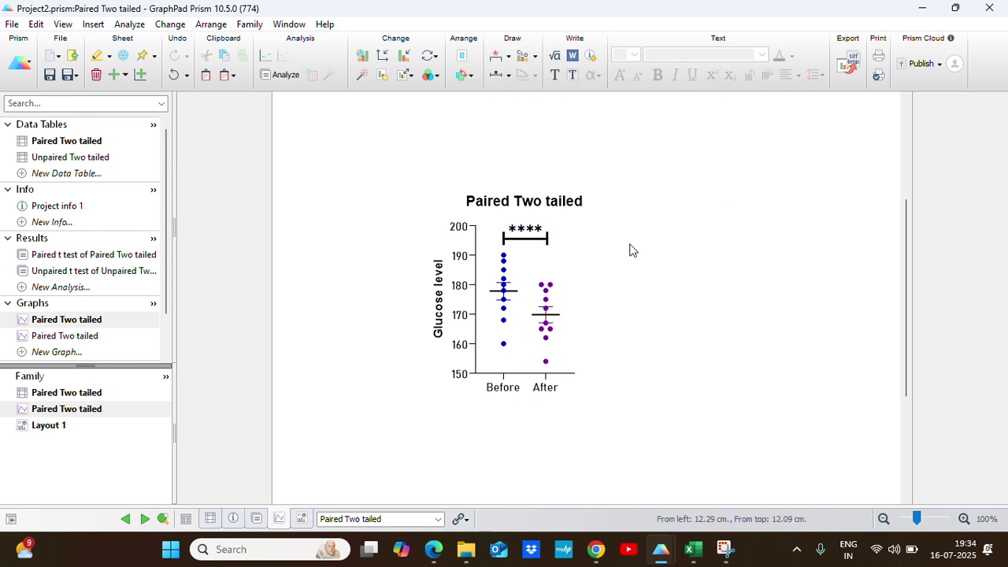
left_click(532, 230)
left_click(512, 241)
left_click(606, 275)
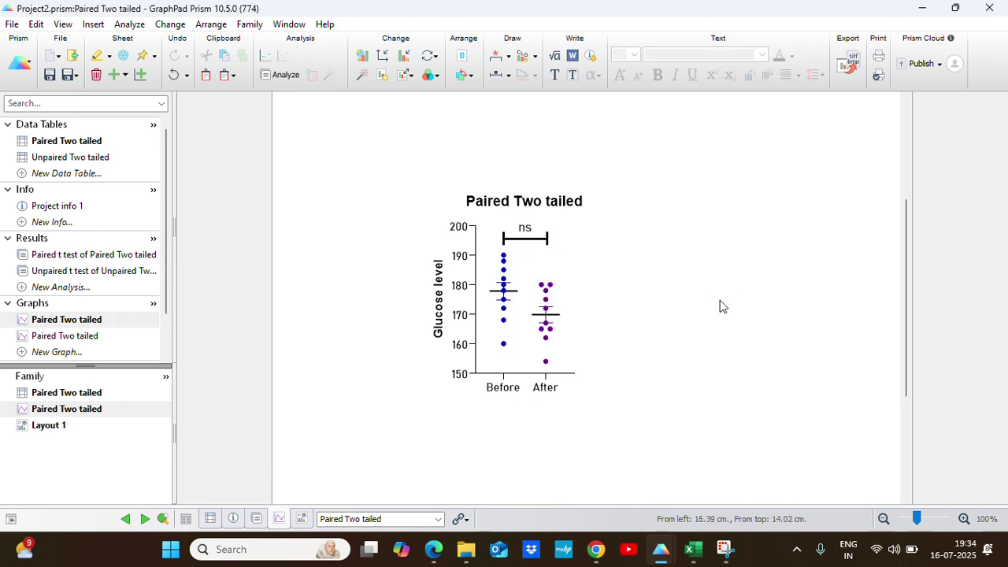
Change the significance label above the comparison bracket on the Paired Two tailed bar graph to "ns"
left_click(74, 337)
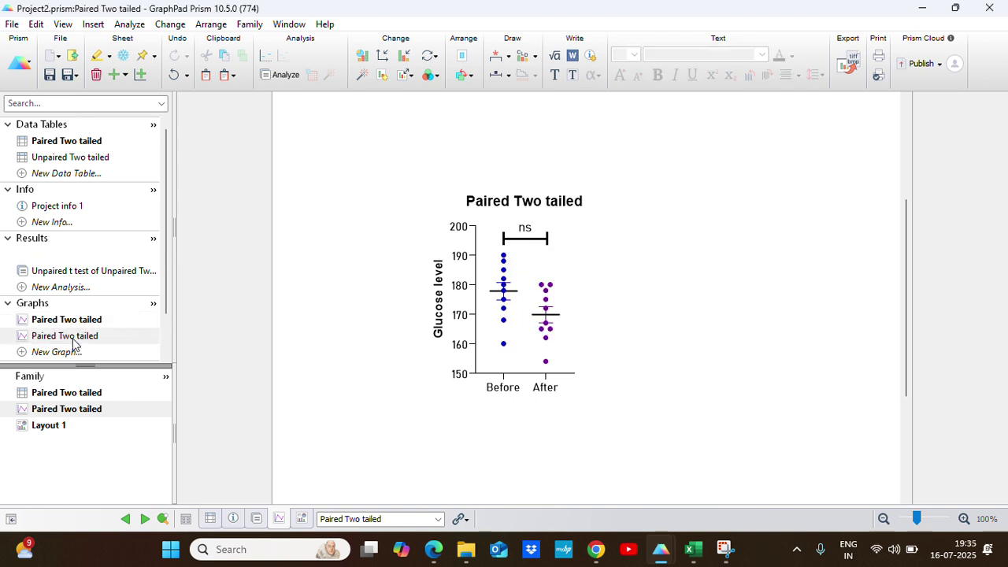
left_click(519, 226)
left_click(513, 240)
left_click(704, 276)
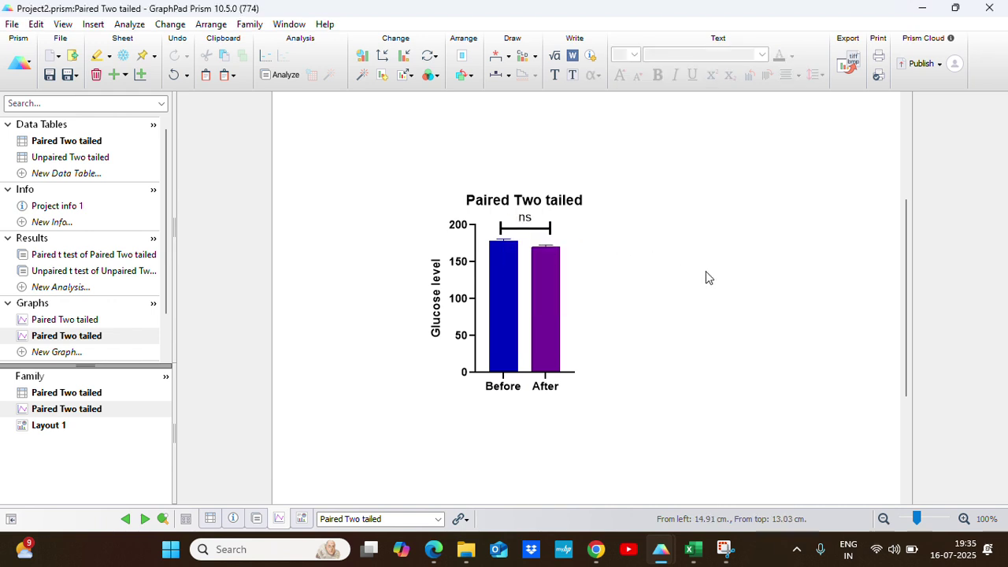
Open Layout 1 and select the Figure 1 caption text from "A significant reduction was" through its end
scroll(106, 329, "down", 1)
left_click(45, 338)
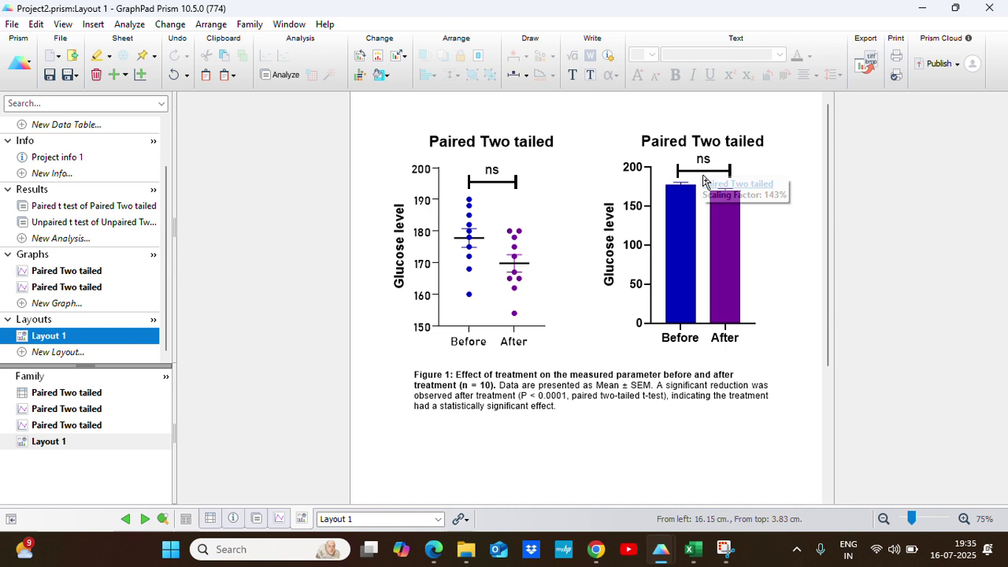
left_click(533, 400)
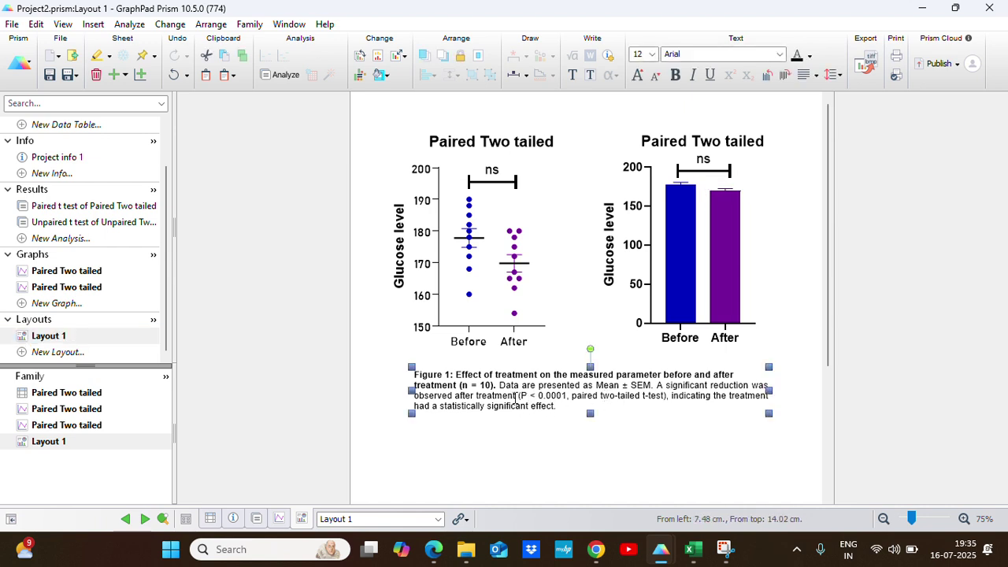
left_click_drag(654, 386, 563, 406)
double_click(652, 387)
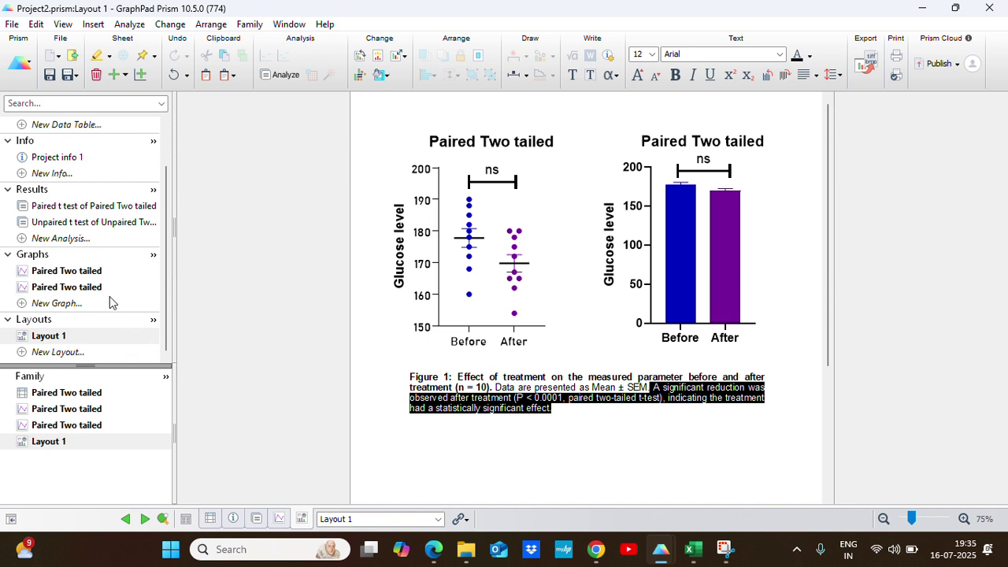
scroll(110, 303, "up", 1)
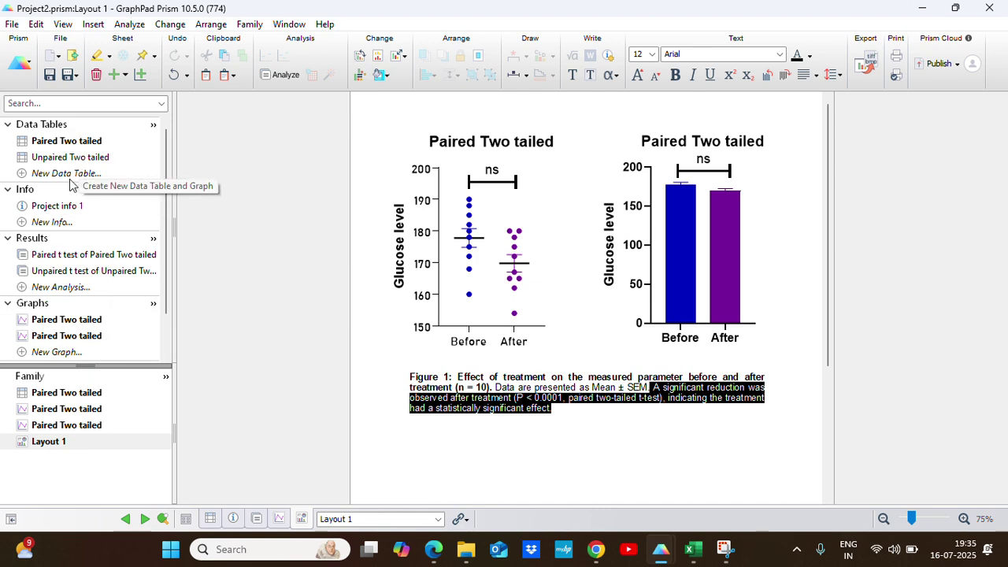
left_click(78, 158)
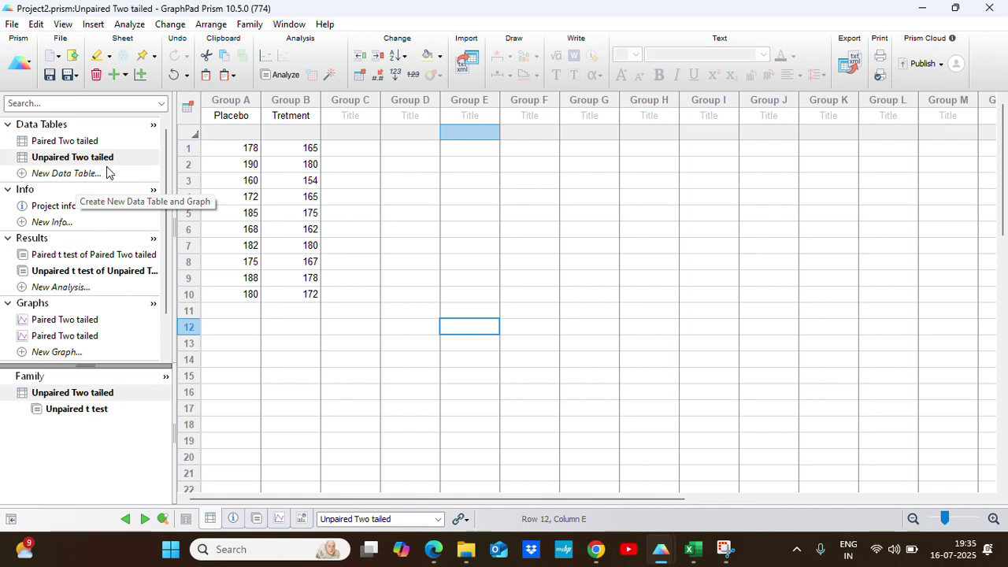
left_click(67, 173)
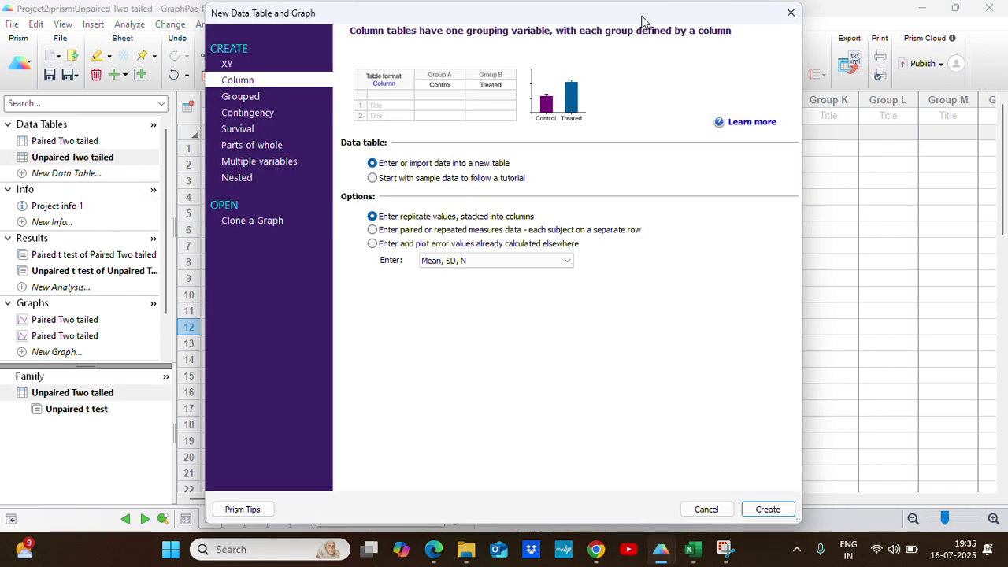
left_click(791, 13)
Switch to the Excel workbook and review the study notes and decision tables on the Unpaired Two-tailed and Paired one-tailed sheets
left_click(693, 549)
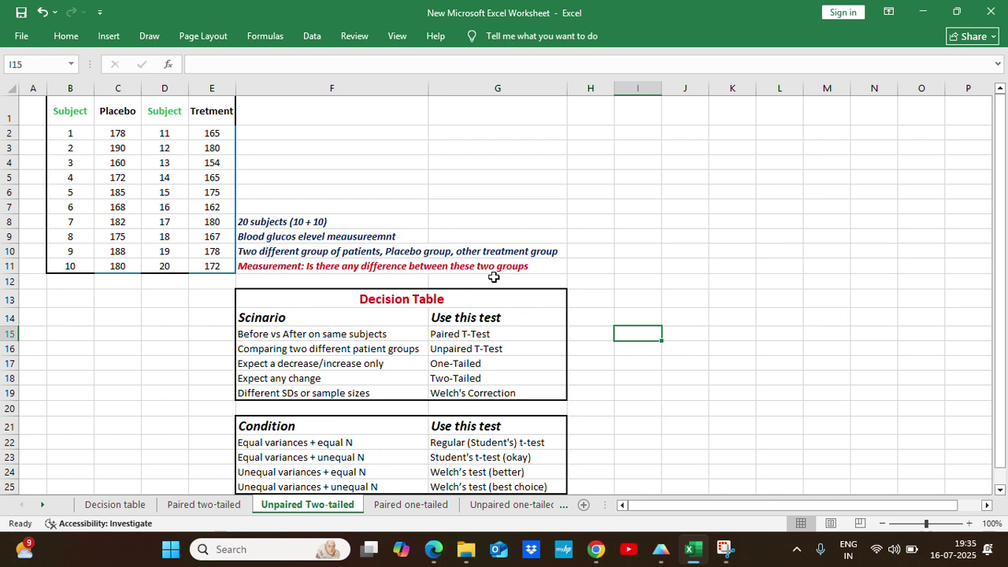
left_click(410, 505)
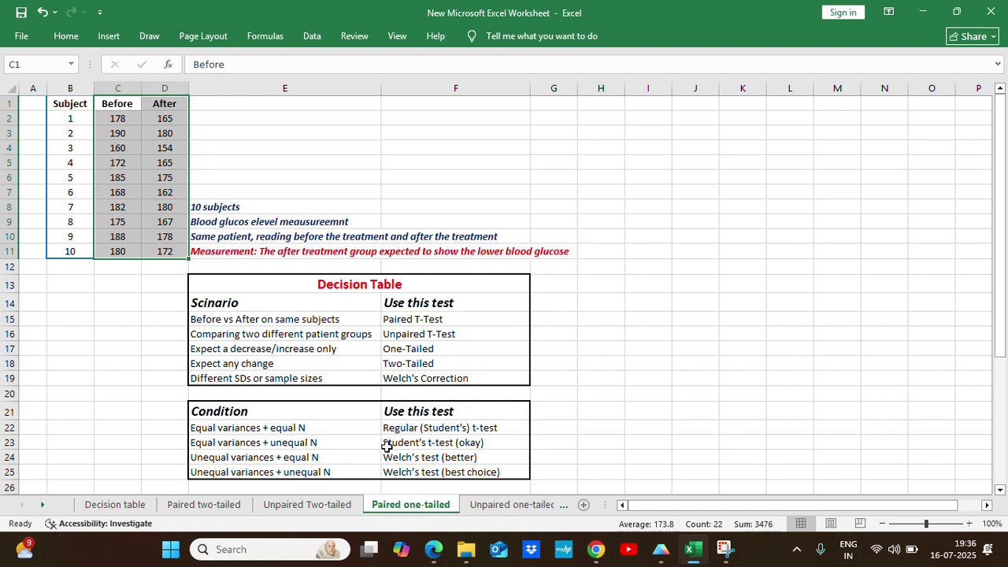
left_click(502, 168)
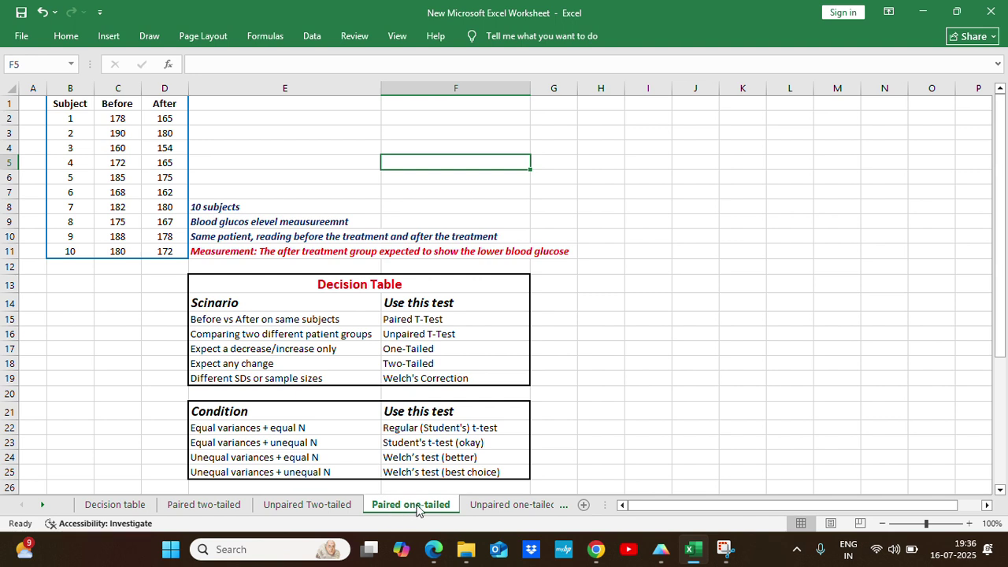
Review the treatment expectation note and the decision table row for an expected decrease or increase on the Paired one-tailed sheet
left_click(250, 251)
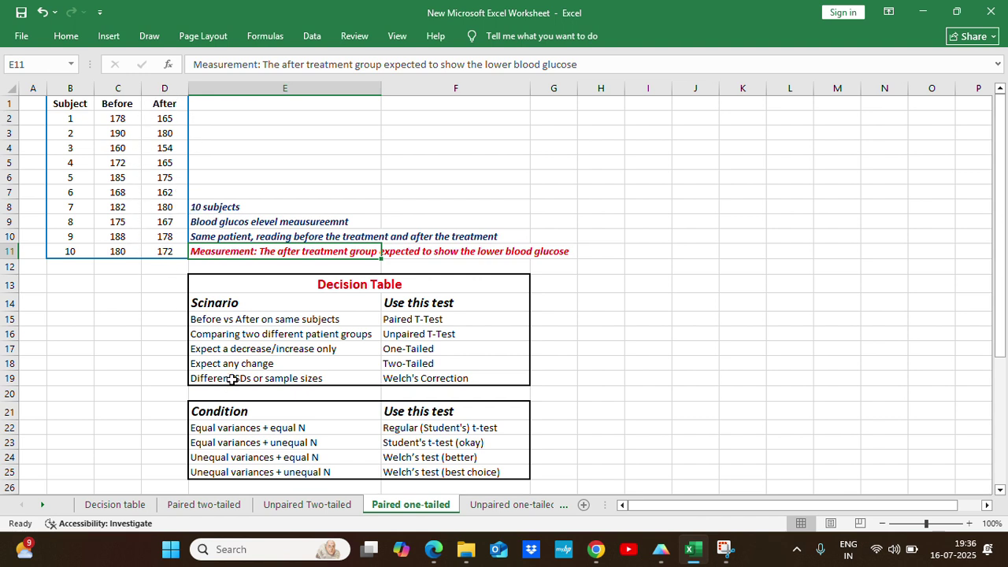
left_click(229, 351)
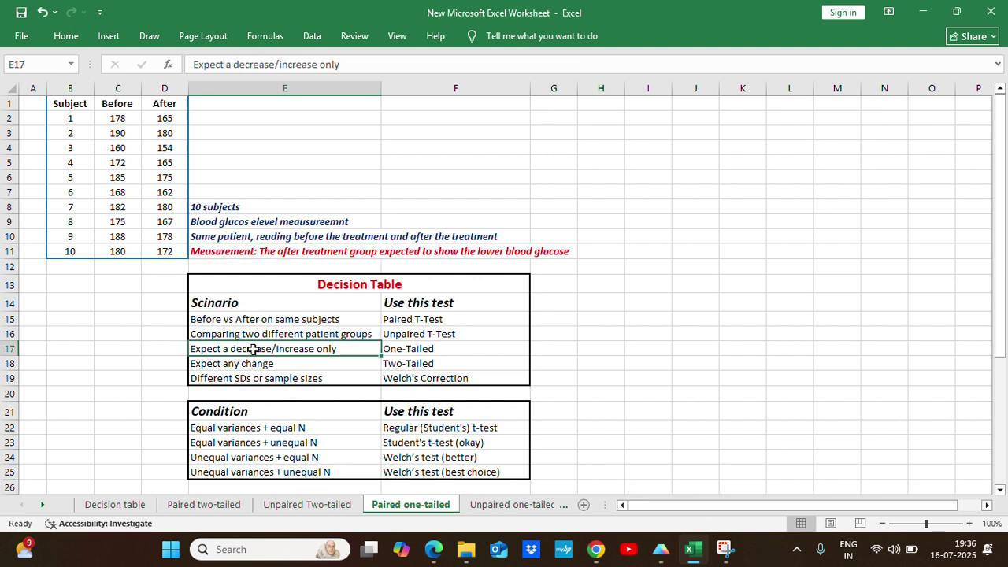
left_click(424, 350)
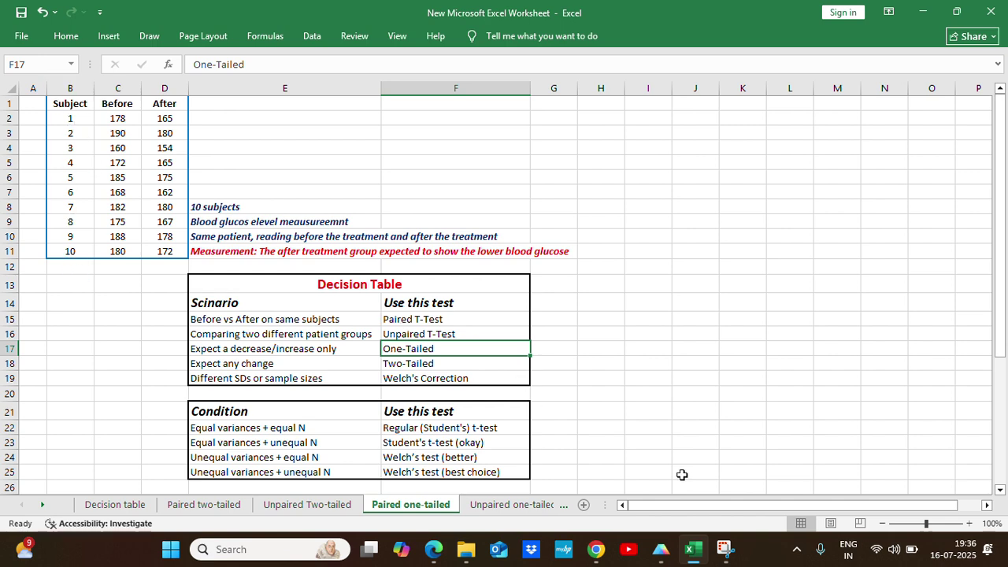
Switch to Project2 in GraphPad Prism and duplicate the Paired Two tailed data table
mouse_move(659, 564)
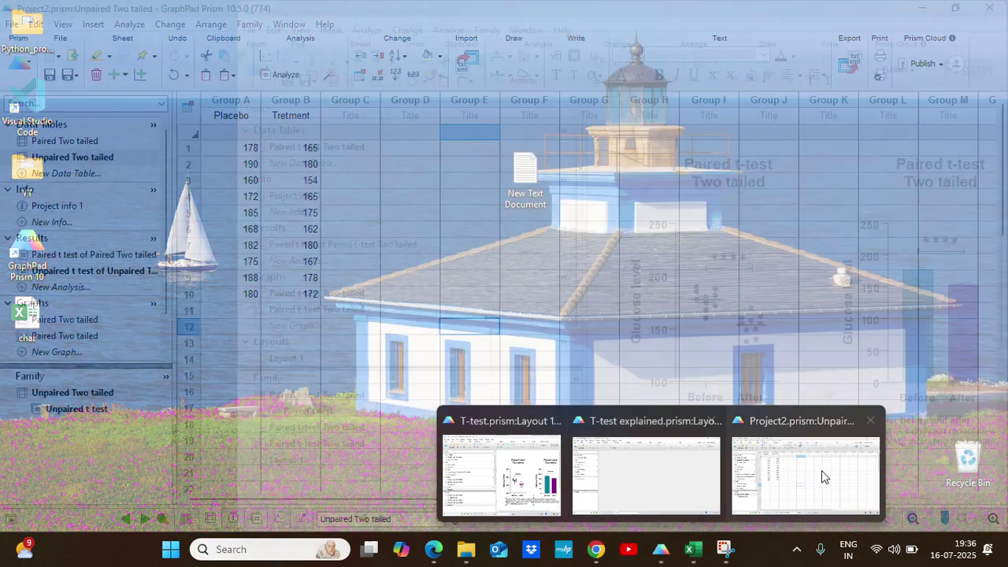
left_click(823, 470)
left_click(79, 161)
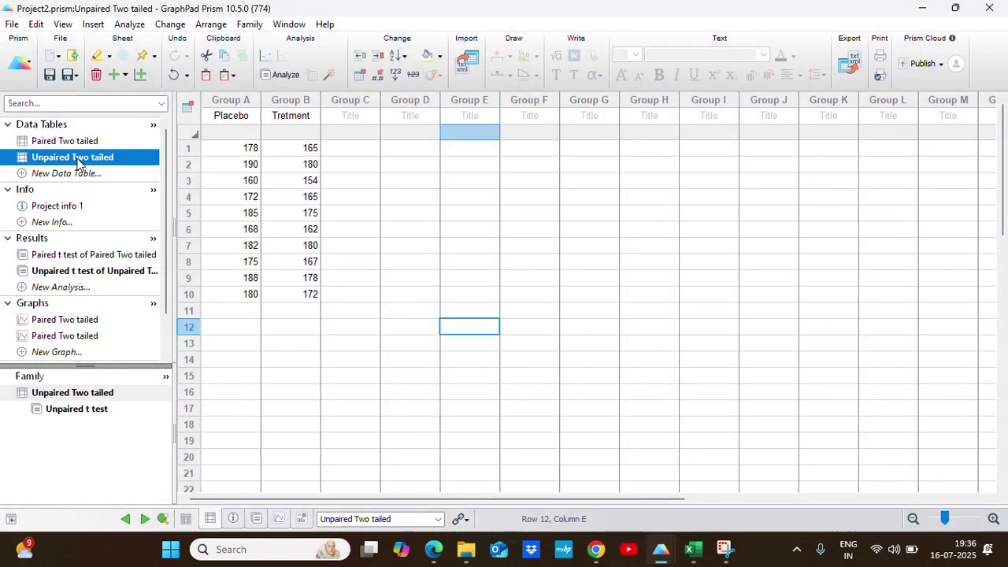
left_click(66, 143)
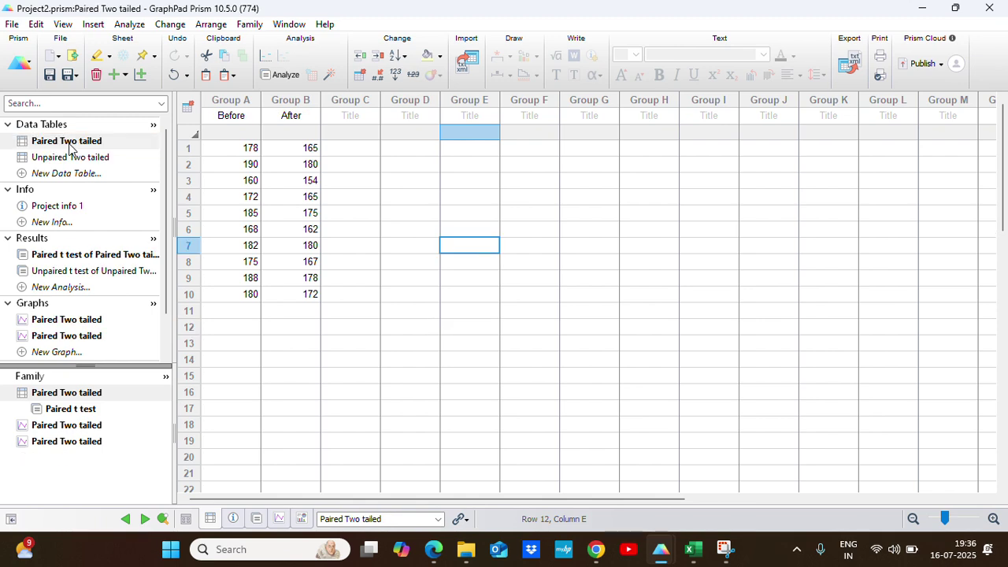
right_click(69, 143)
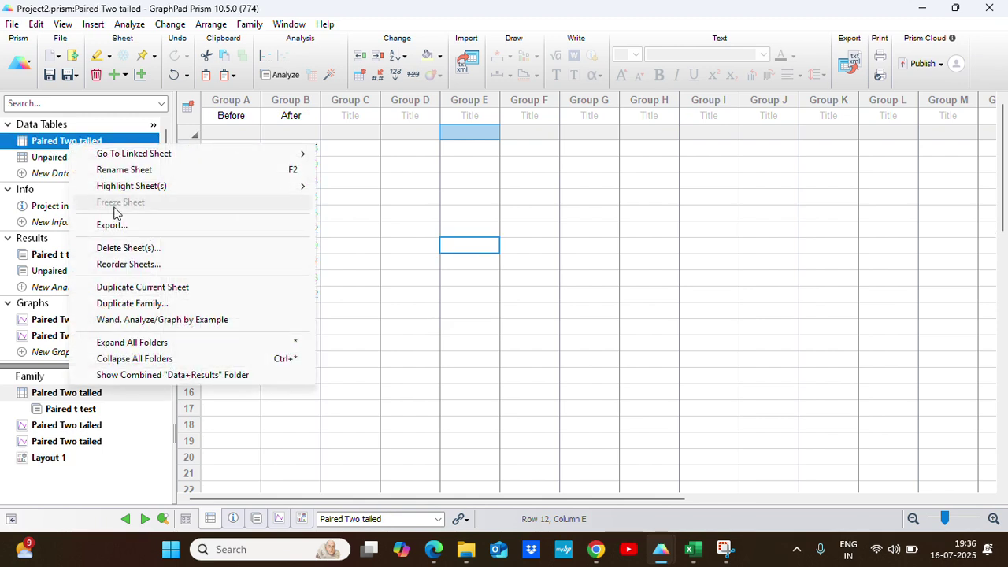
left_click(142, 287)
Rename the duplicated data table as "Paired One tailed"
left_click(69, 175)
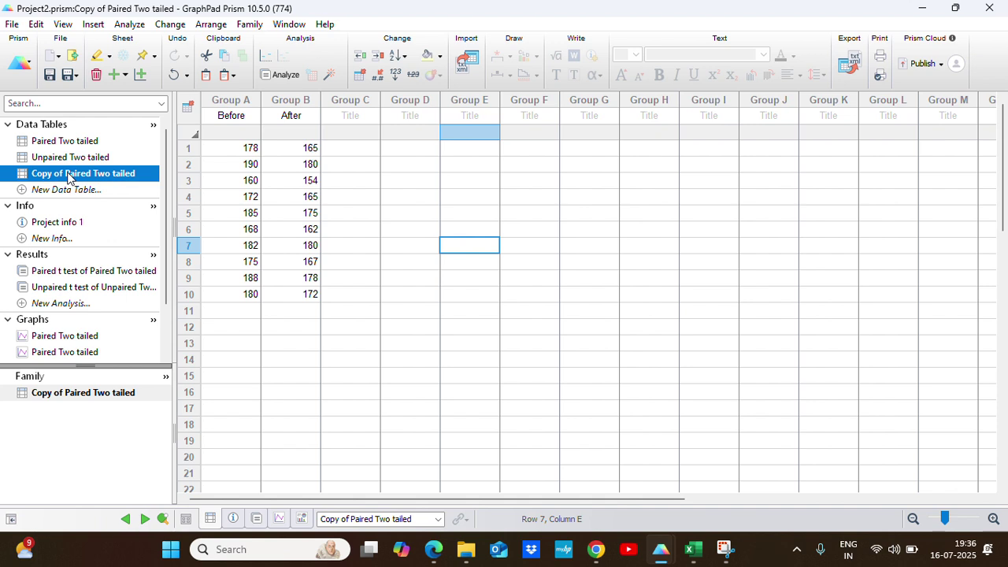
left_click(65, 177)
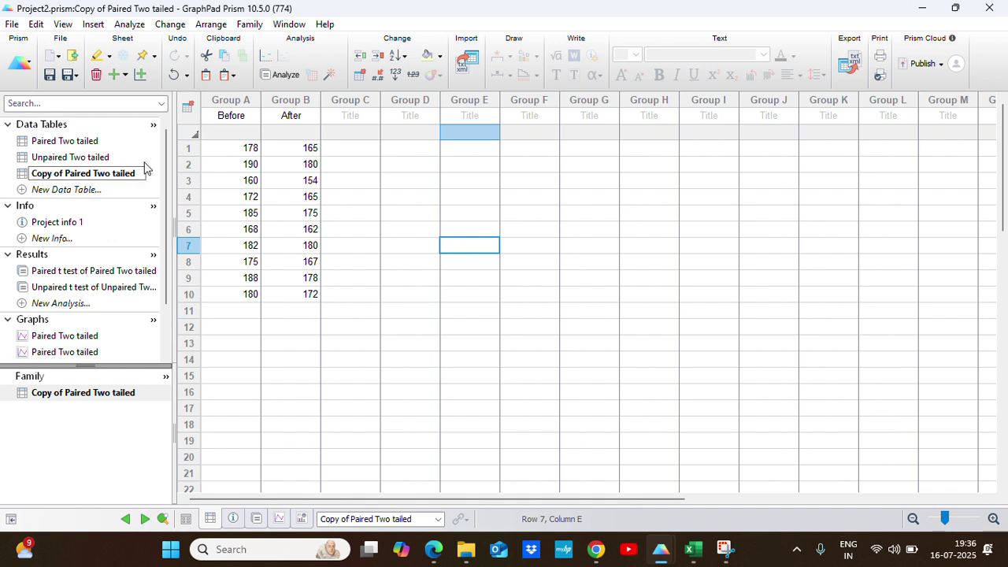
key("BackSpace")
key("BackSpace")
key("BackSpace")
key("BackSpace")
key("BackSpace")
key("BackSpace")
key("BackSpace")
key("BackSpace")
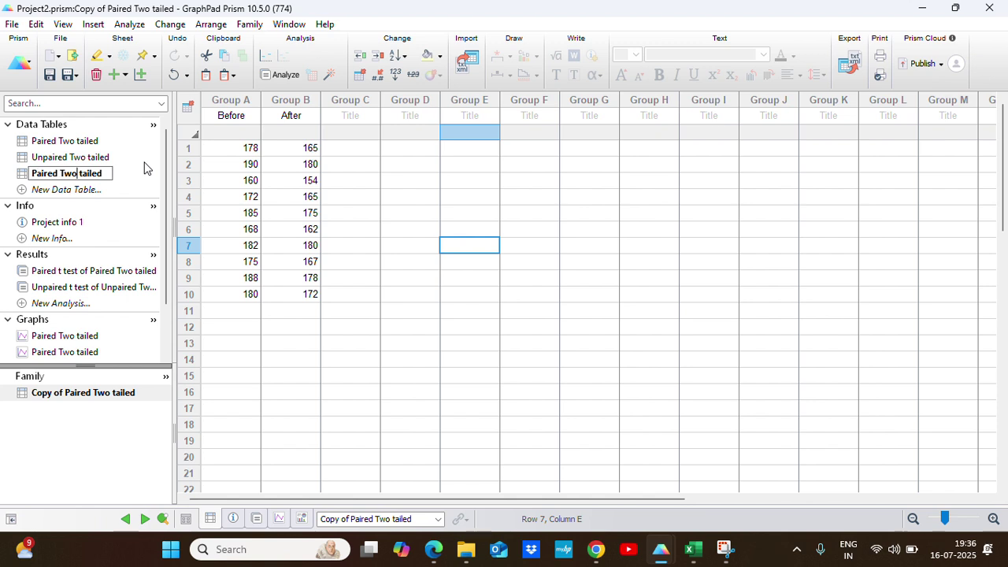
key("BackSpace")
key("BackSpace")
type("One")
left_click(410, 359)
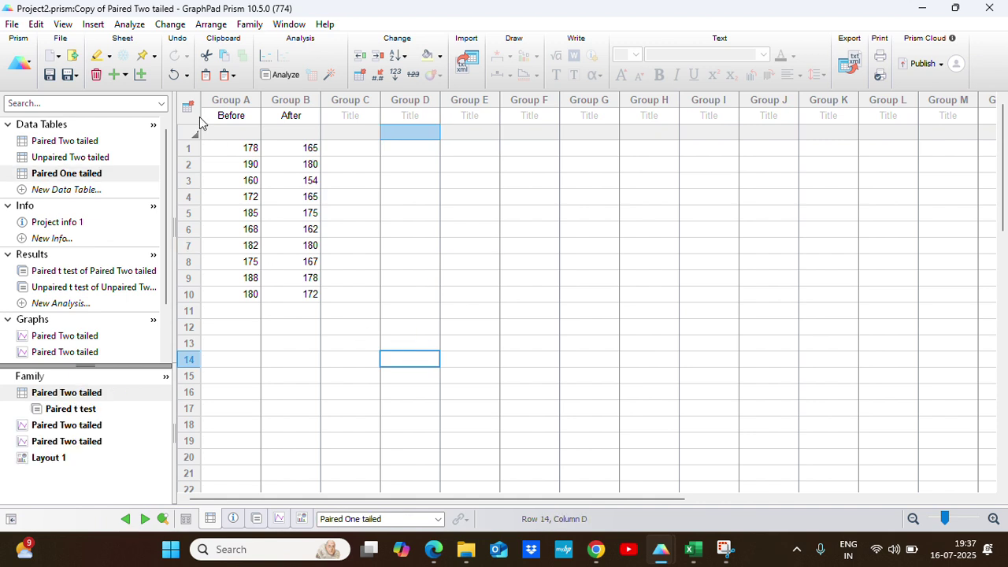
Run a paired t test on the Paired One tailed table with a one-tailed P value and the estimation plot turned off
left_click(63, 175)
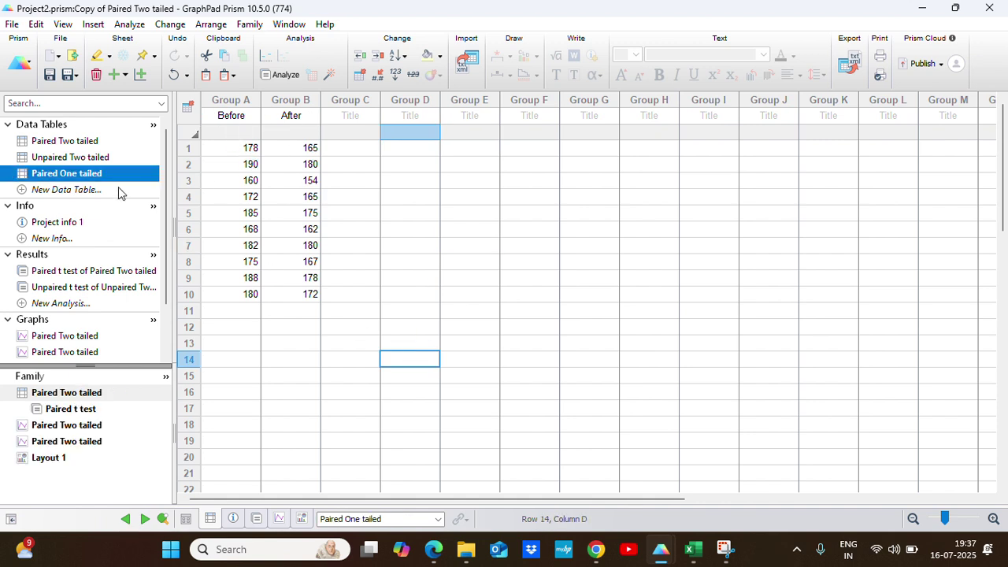
left_click(284, 75)
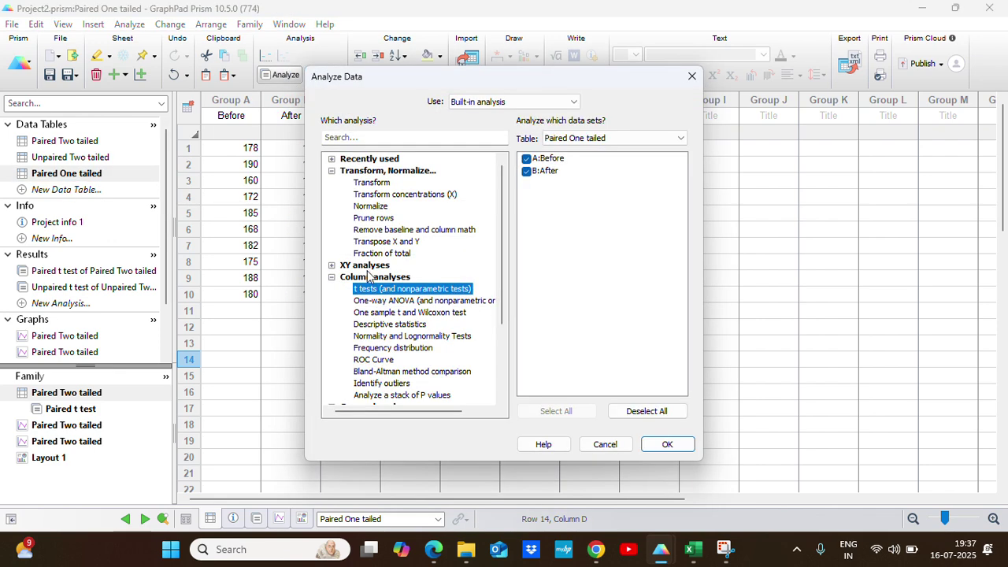
left_click(662, 444)
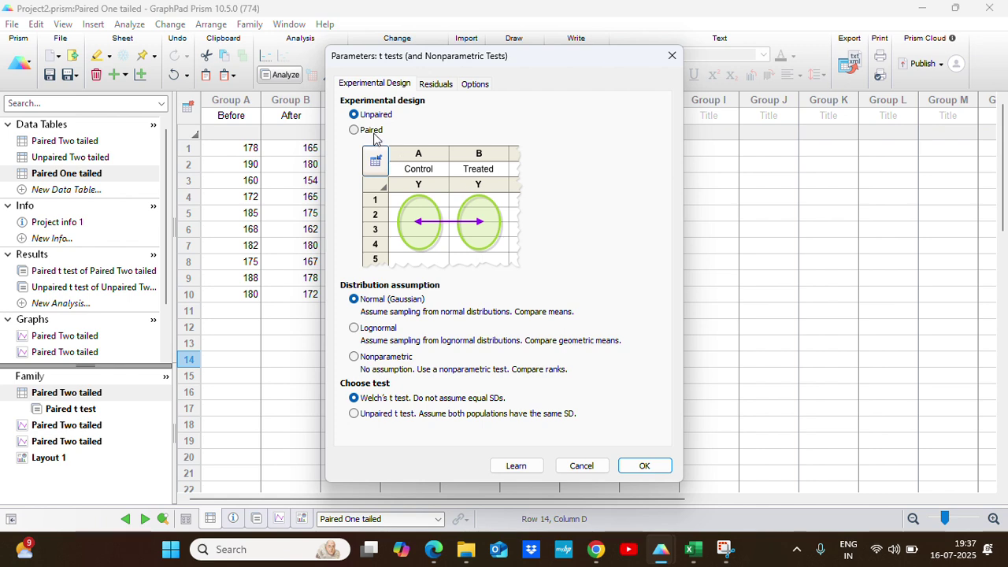
left_click(374, 134)
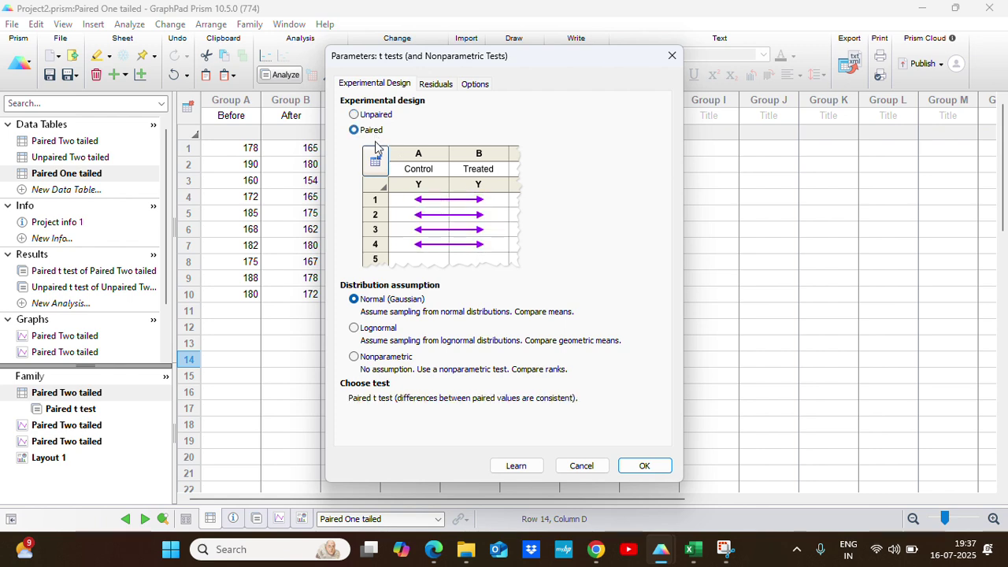
left_click(476, 85)
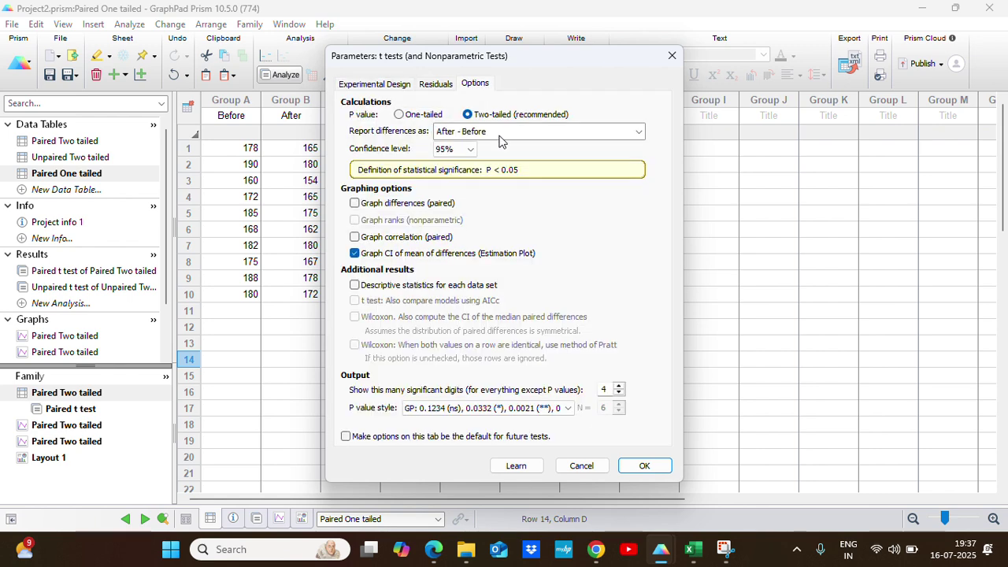
left_click(398, 115)
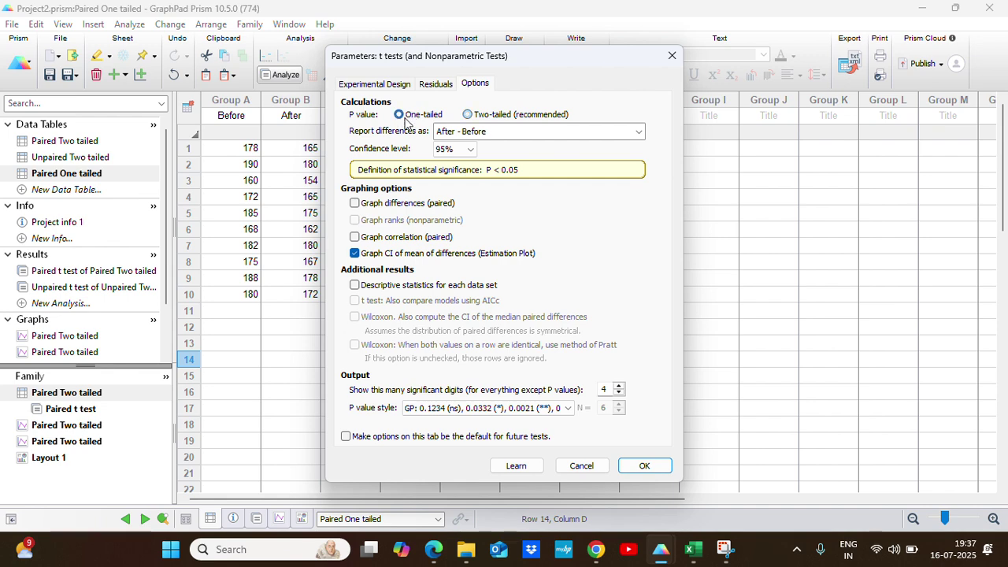
left_click(354, 254)
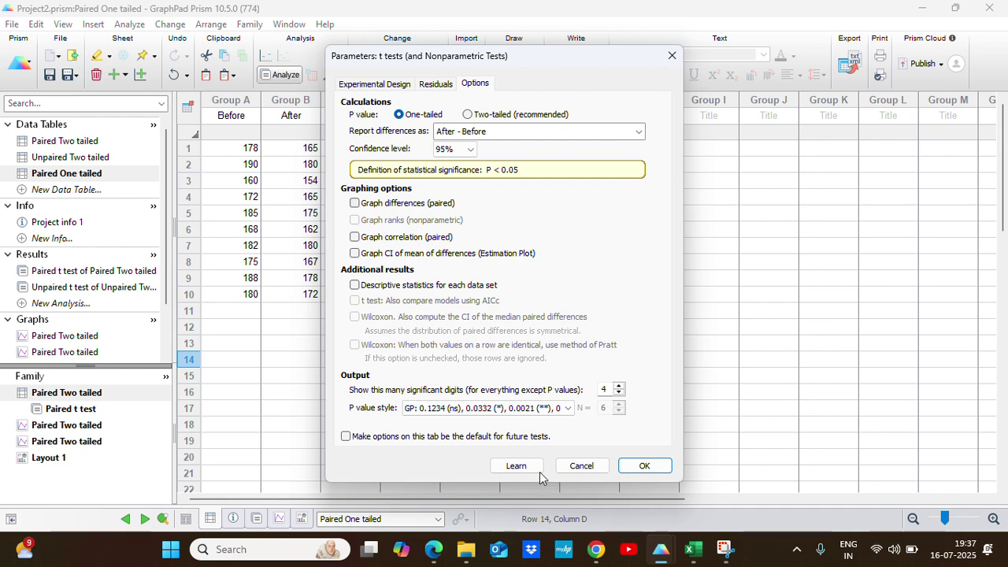
left_click(644, 465)
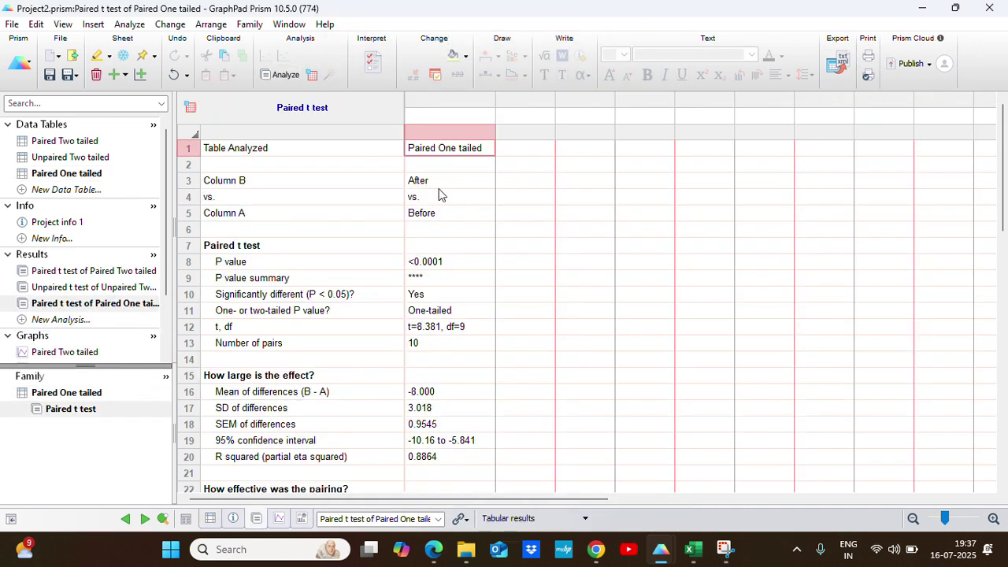
Examine the P value, its summary and the significance result of the paired one-tailed t test
scroll(526, 274, "down", 1)
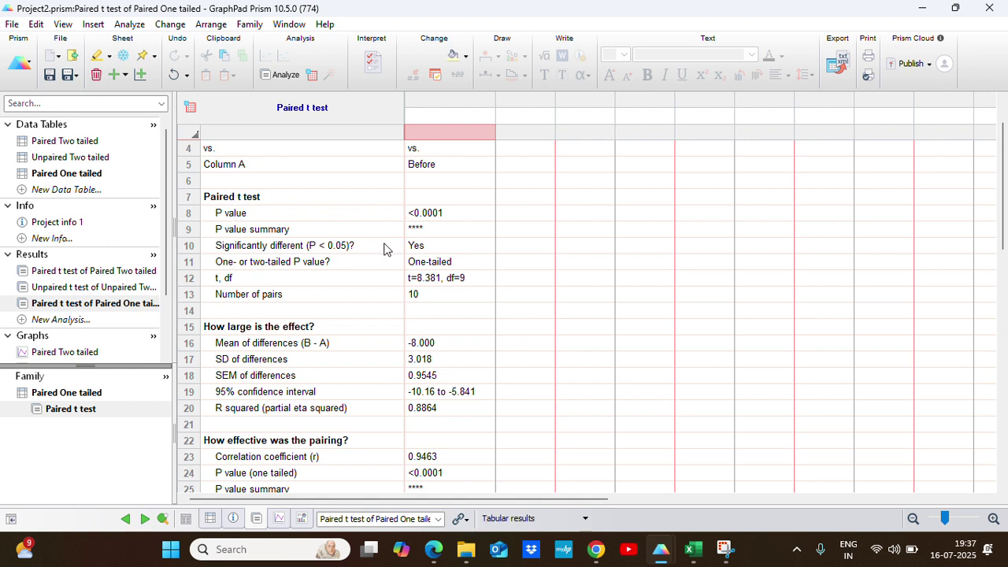
left_click(418, 248)
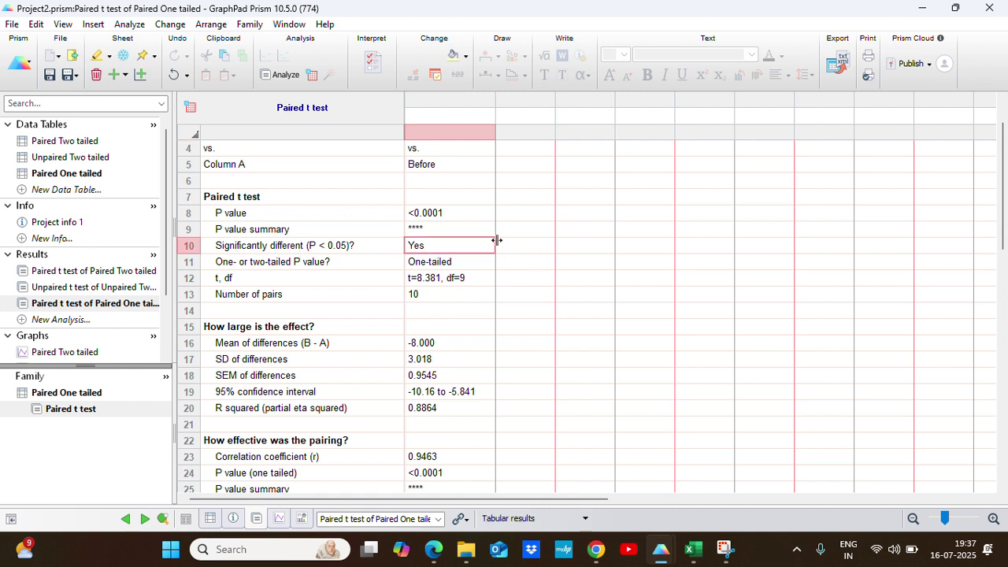
left_click(575, 234)
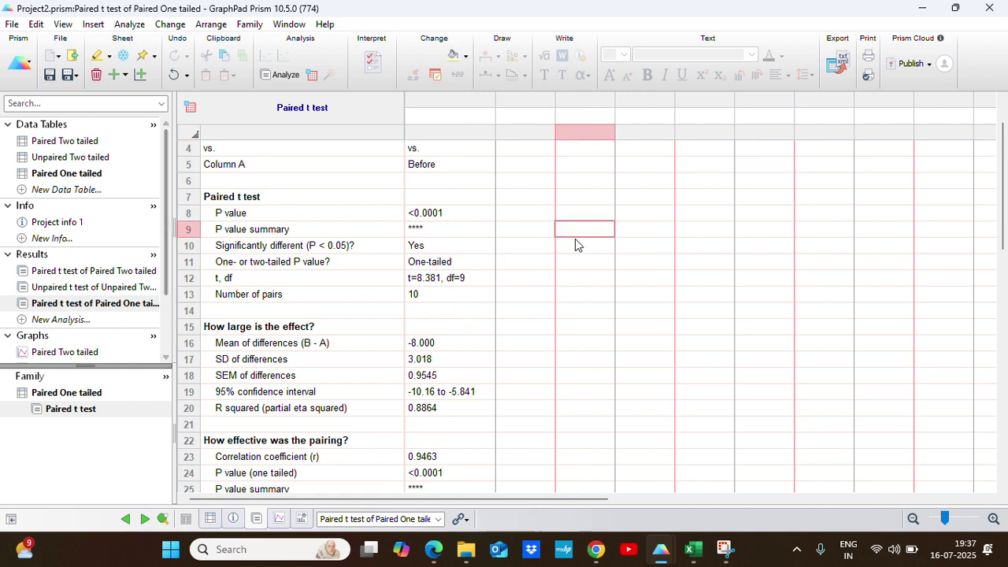
Change the significance label above the comparison bracket on the Paired Two tailed scatter graph to "****"
scroll(79, 304, "down", 2)
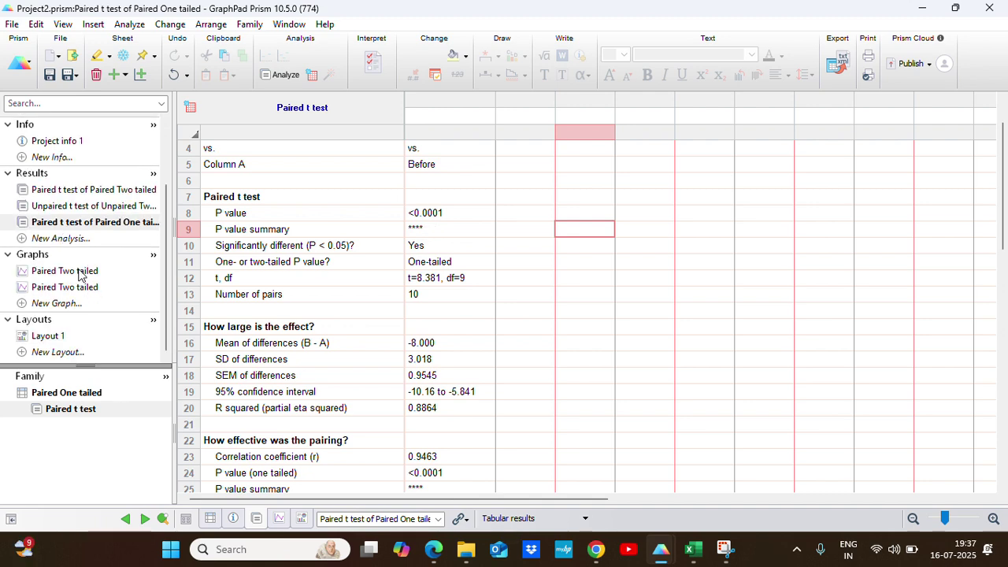
left_click(79, 271)
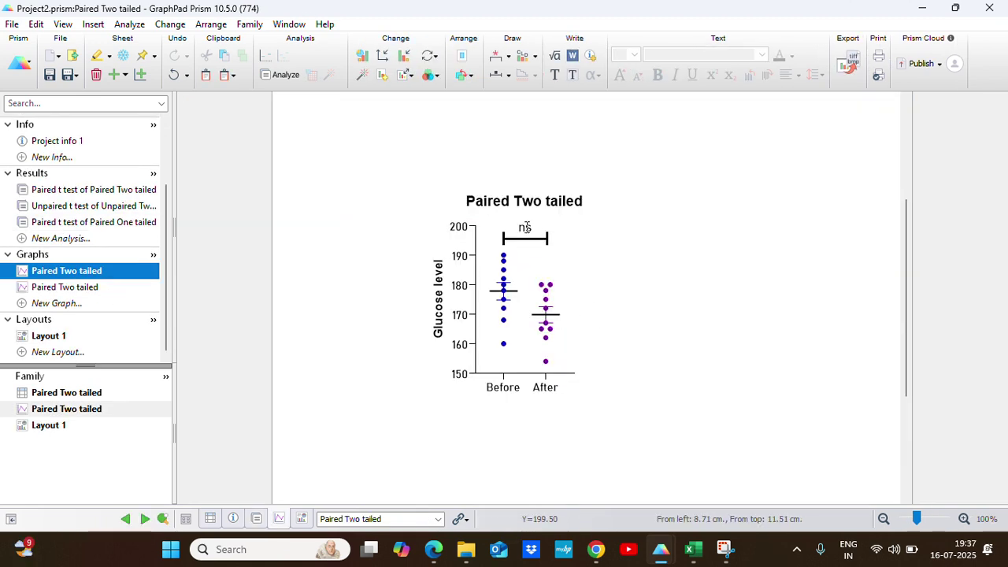
left_click(527, 227)
left_click(543, 299)
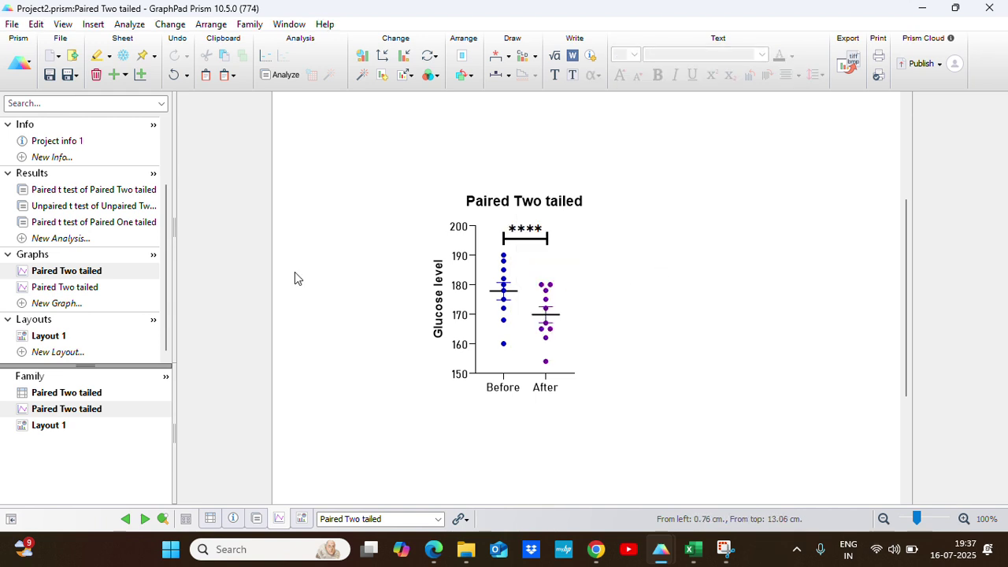
Change the significance label above the comparison bracket on the Paired Two tailed bar graph to "****"
left_click(65, 286)
left_click(524, 218)
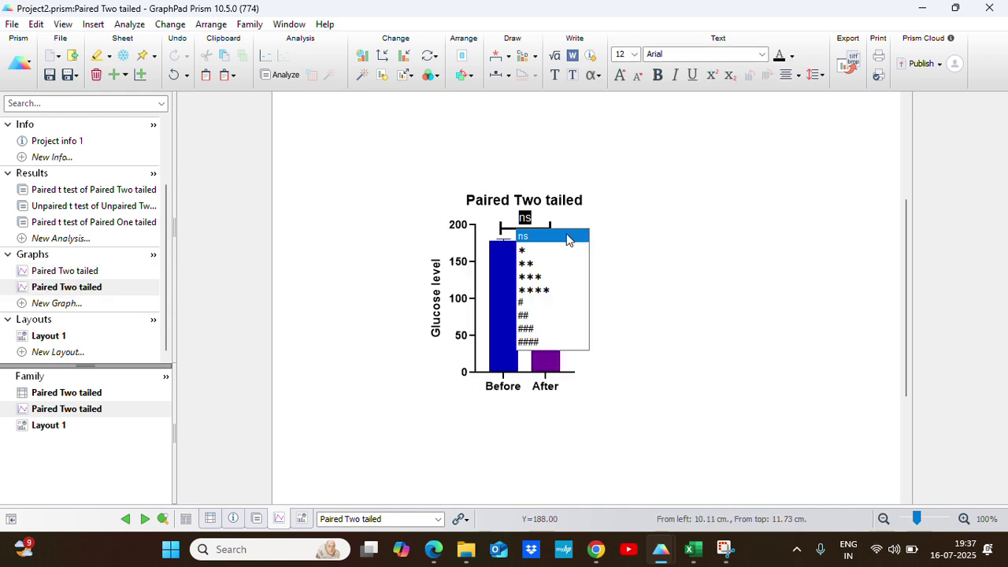
left_click(571, 290)
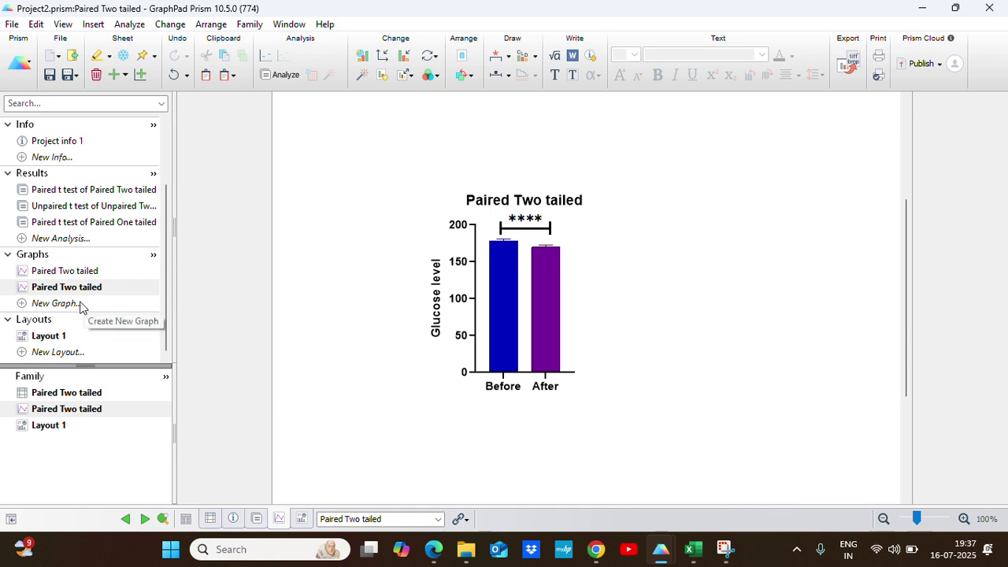
In the Figure 1 caption on Layout 1, change the test name from "two-tailed" to "one-tailed"
left_click(55, 337)
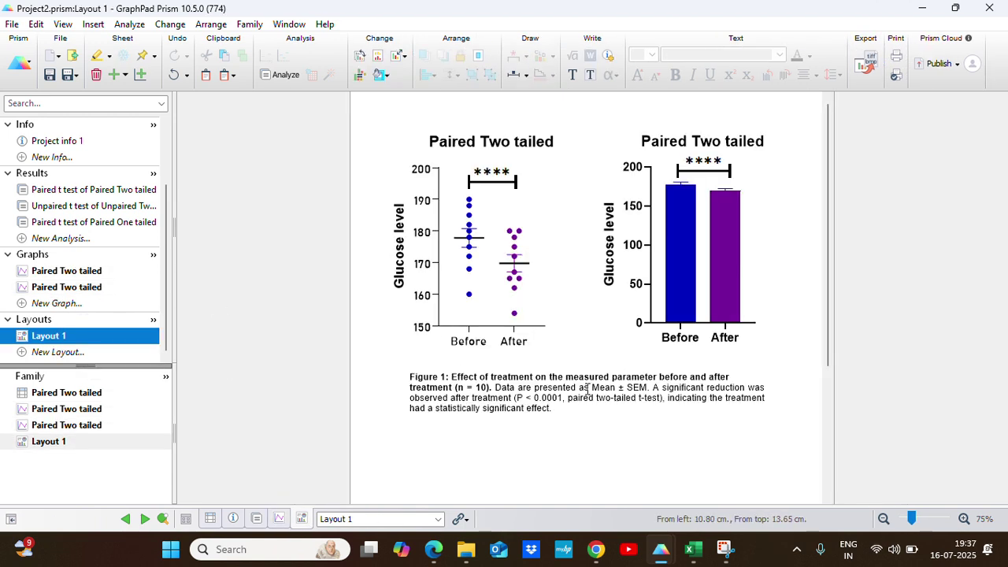
left_click(586, 391)
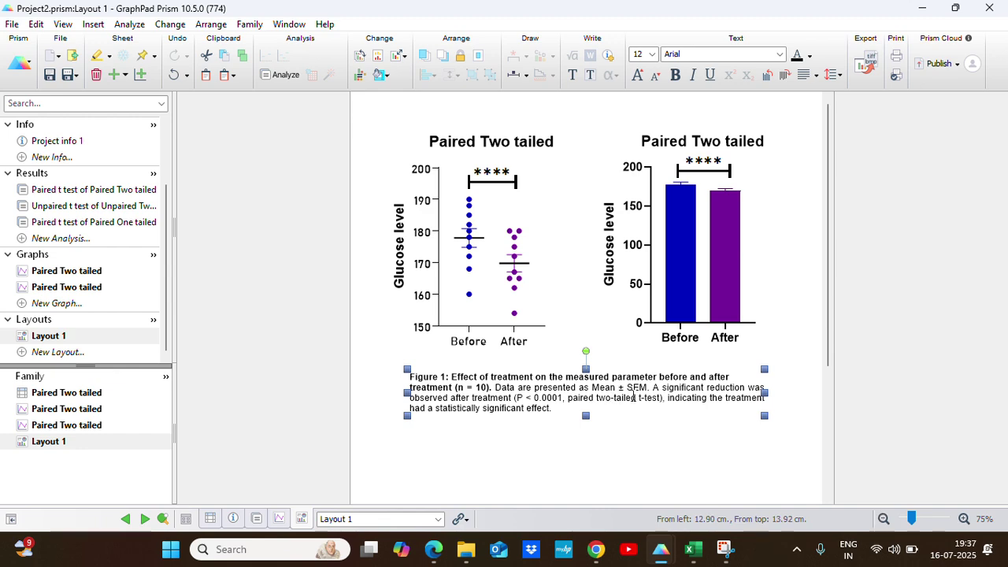
double_click(612, 400)
key("ctrl+j")
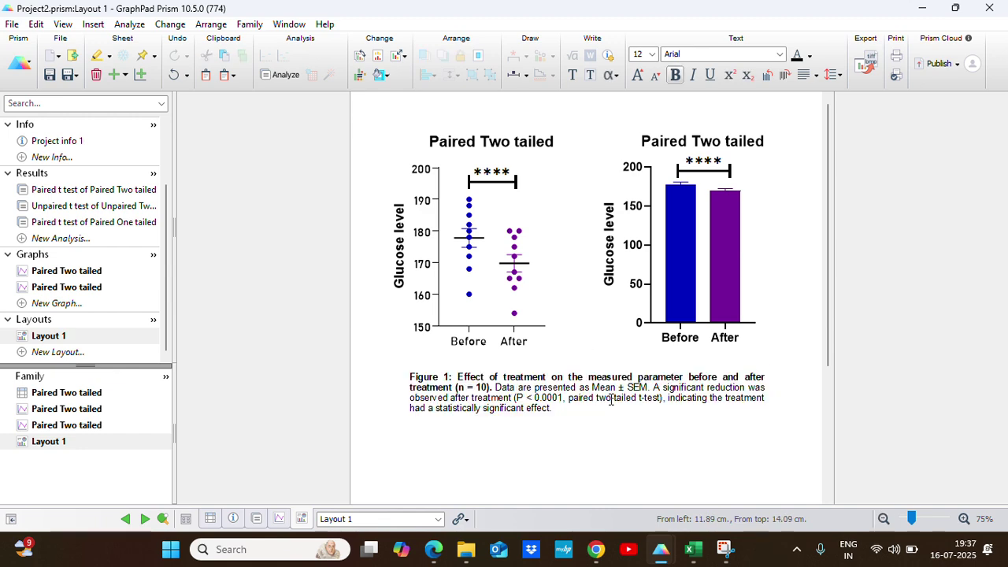
key("BackSpace")
key("BackSpace")
key("BackSpace")
type("one")
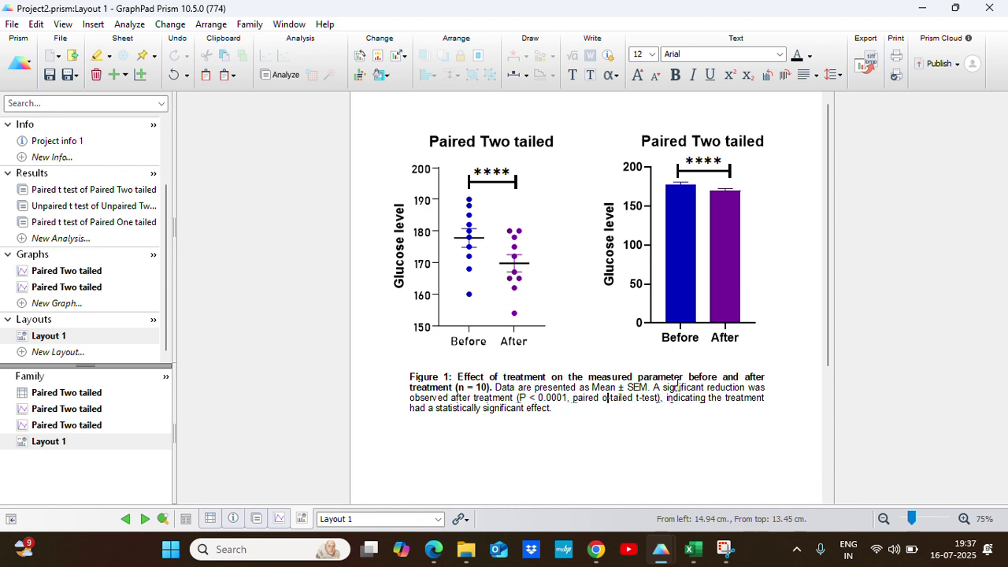
left_click(725, 447)
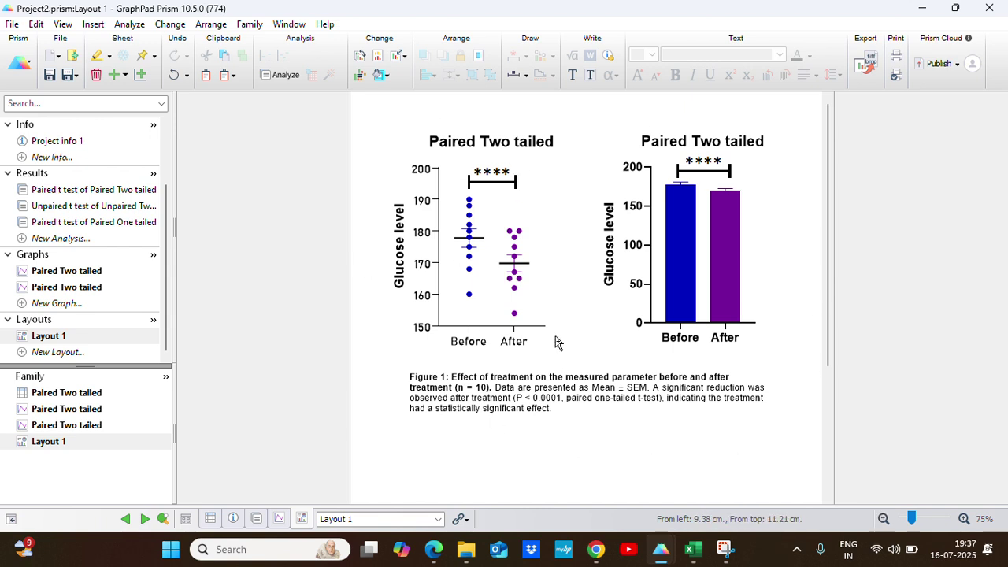
Switch to the Excel workbook and open the Unpaired one-tailed sheet to read its study notes and decision tables
scroll(101, 240, "up", 2)
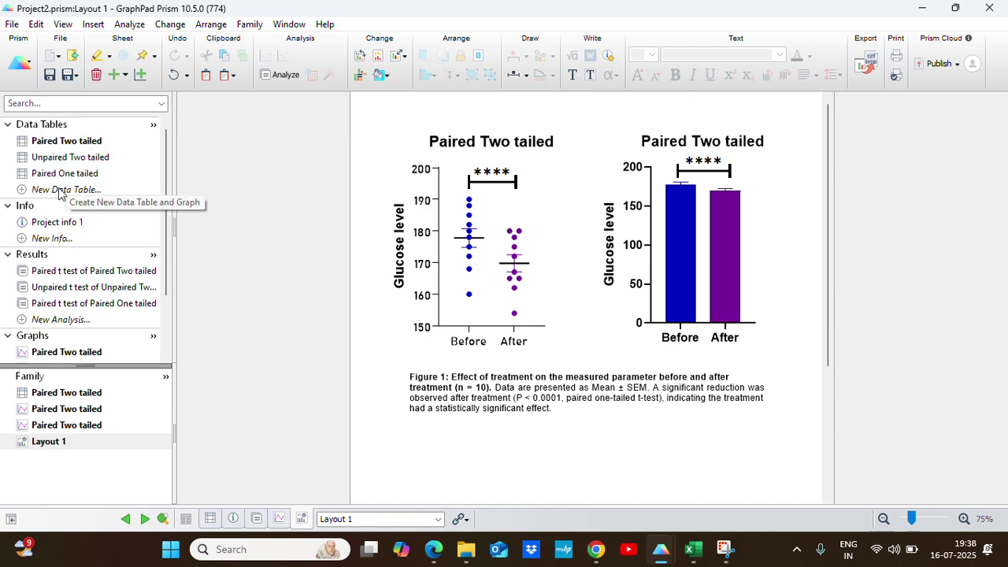
left_click(692, 549)
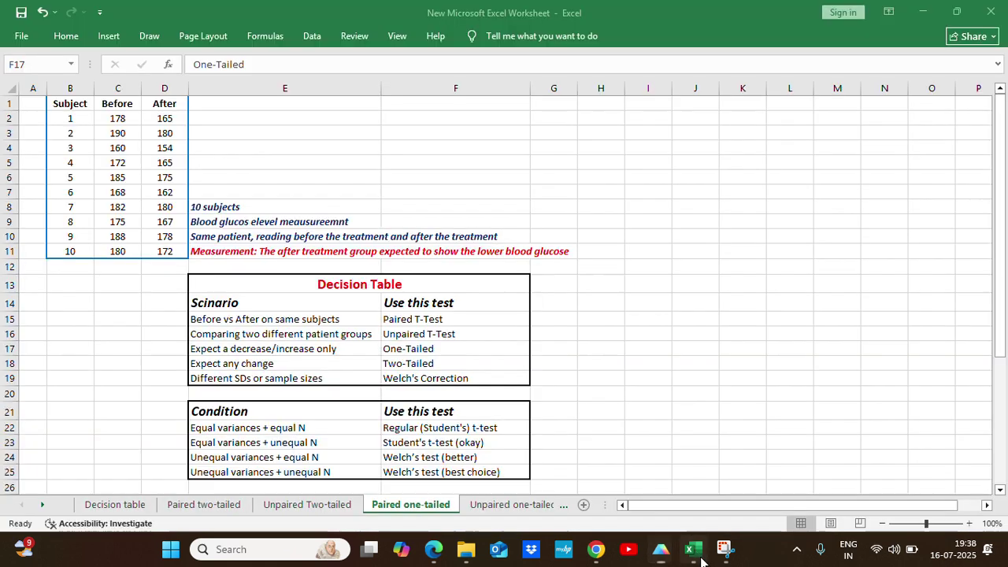
left_click(509, 505)
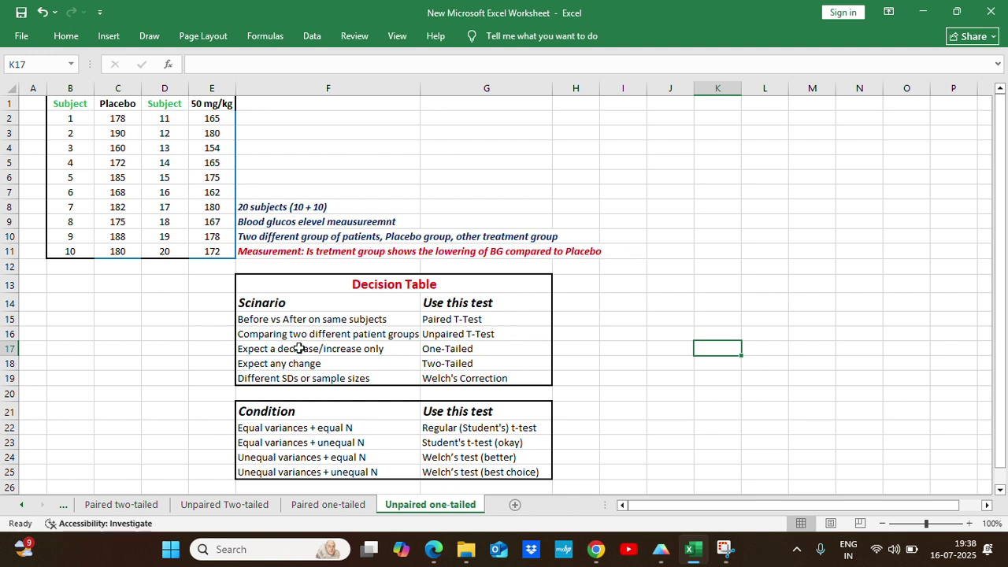
Change the 50 mg/kg column header in cell E1 of the Unpaired one-tailed sheet to "Tretment"
left_click(221, 103)
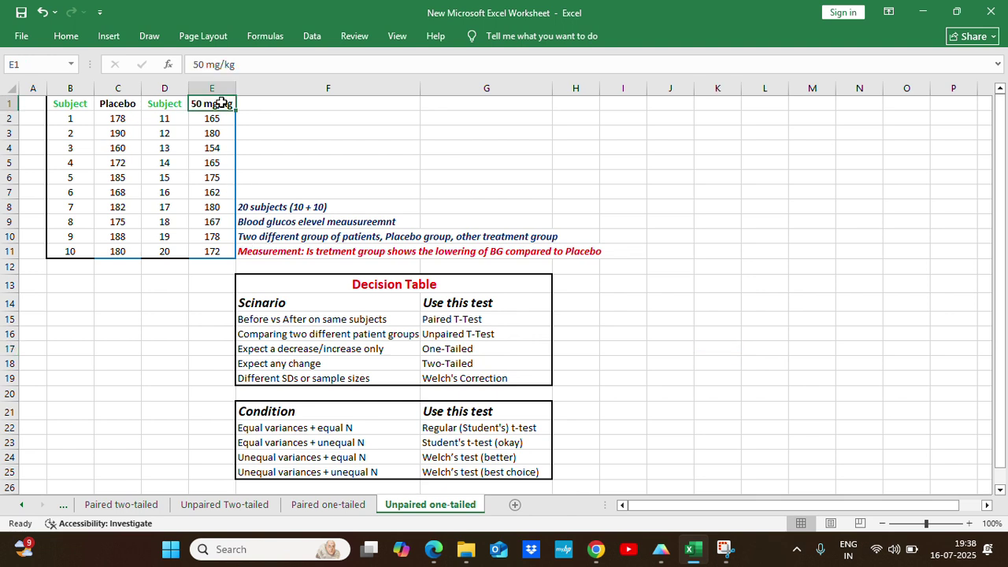
double_click(224, 103)
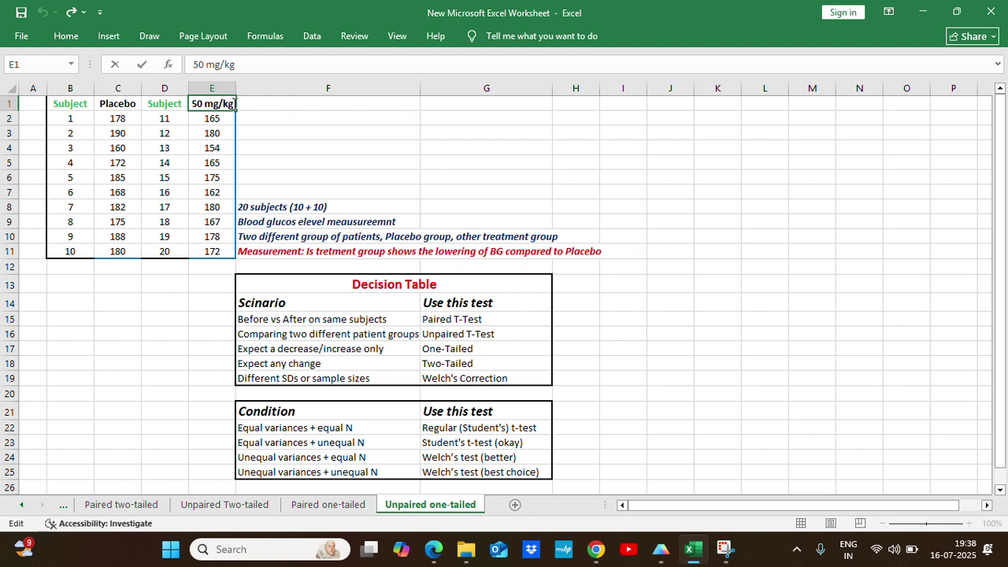
left_click_drag(233, 103, 191, 104)
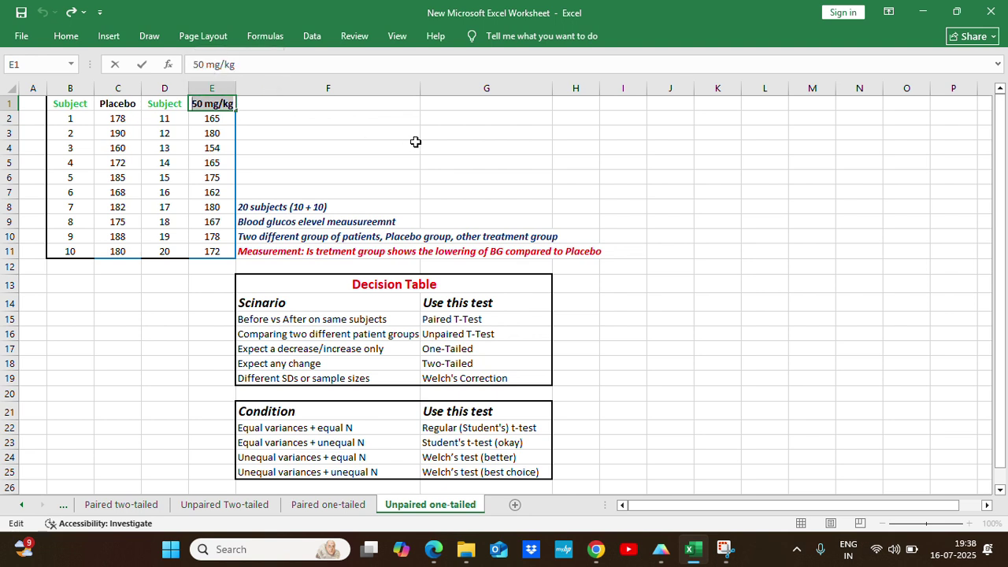
key("BackSpace")
type("Tretment")
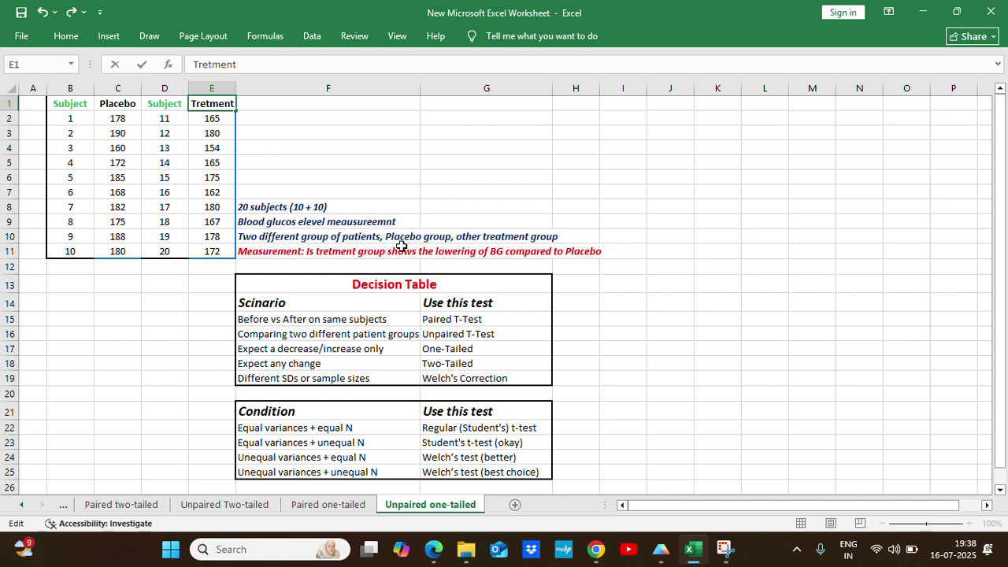
left_click(410, 179)
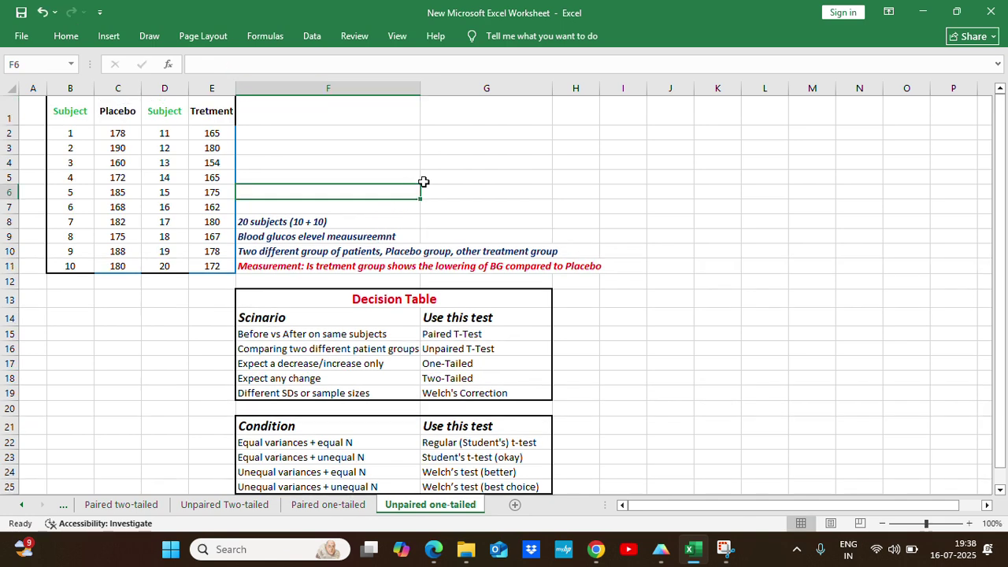
Switch to the Project2 file in GraphPad Prism and duplicate the Unpaired Two tailed data table
mouse_move(660, 549)
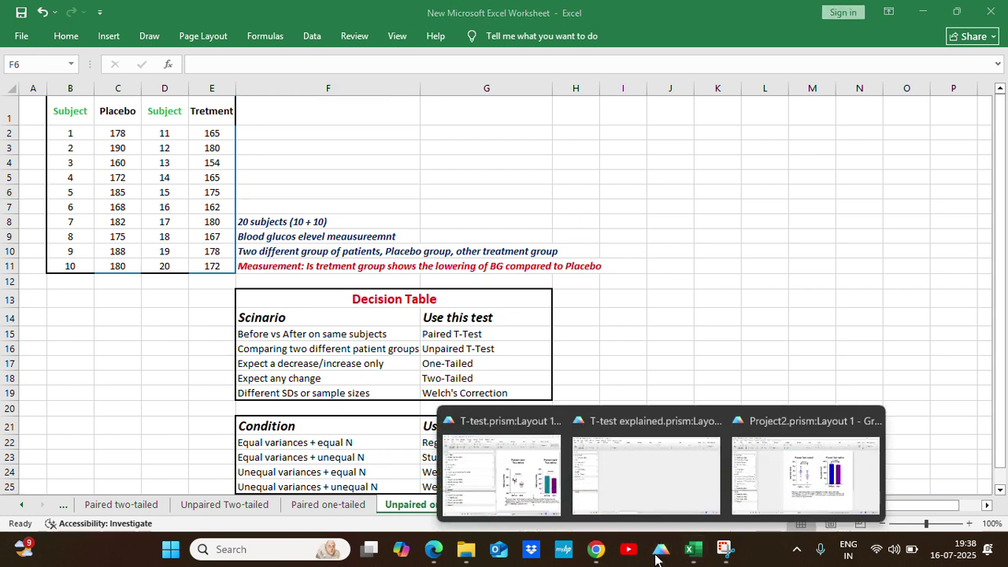
left_click(835, 481)
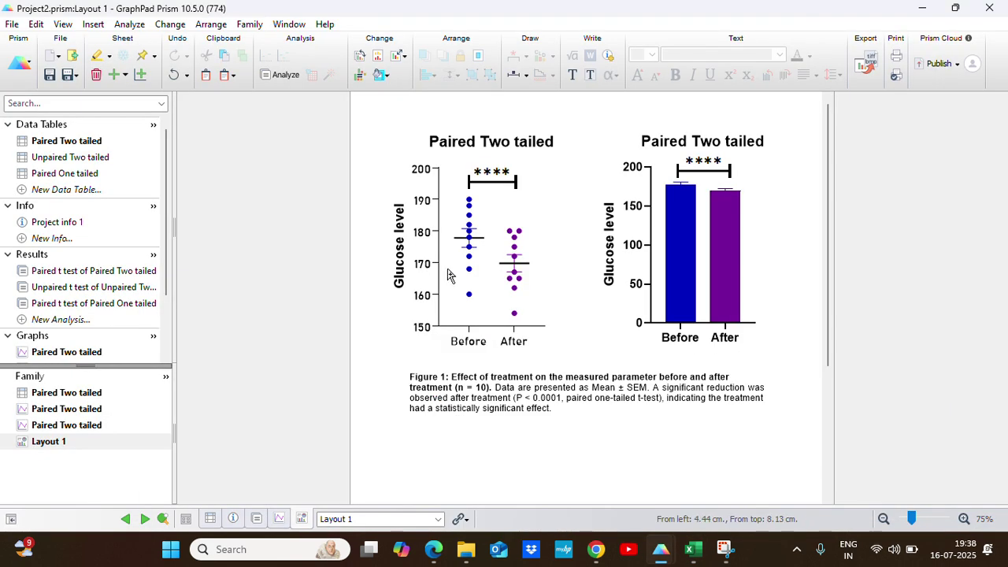
left_click(83, 158)
right_click(74, 161)
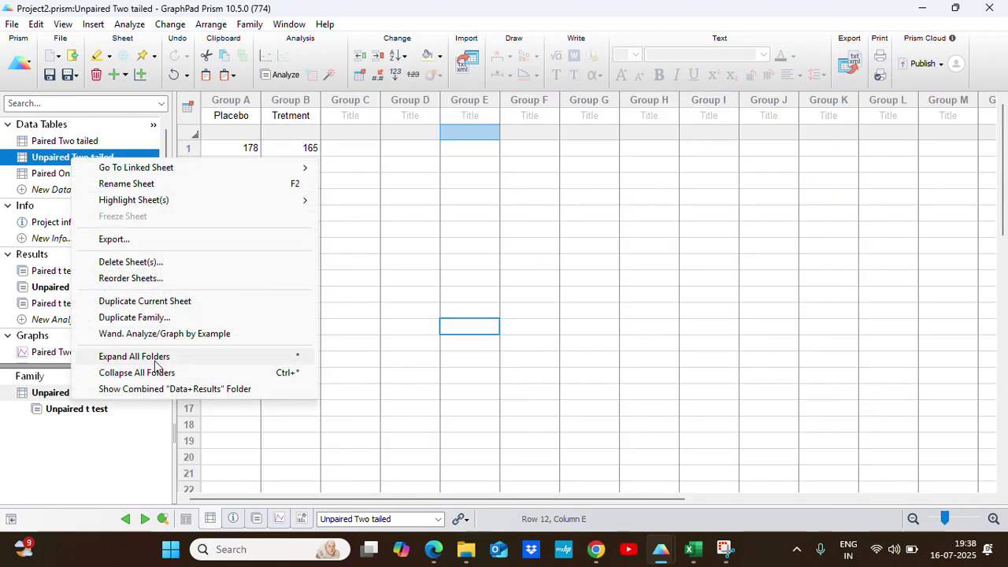
left_click(154, 303)
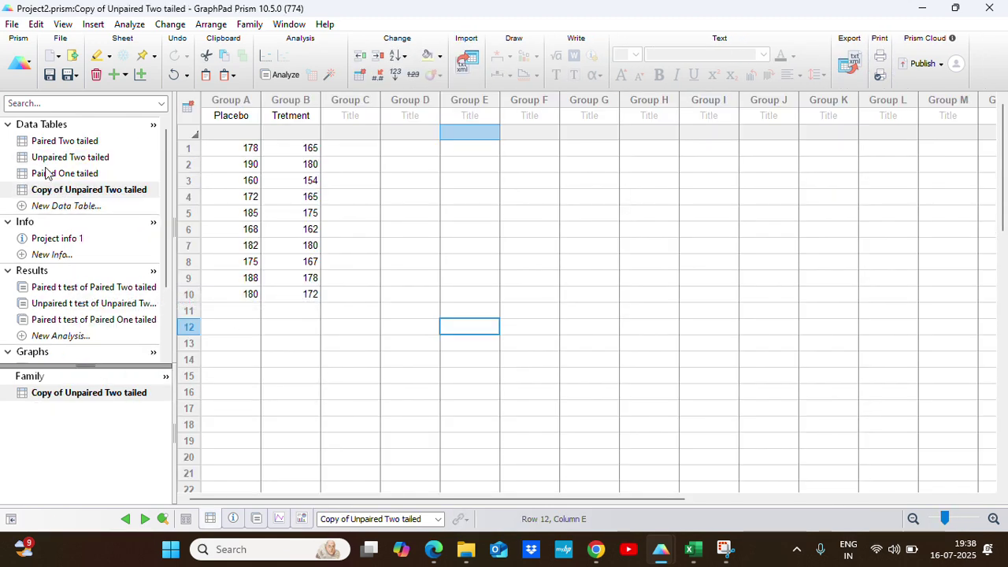
Rename the duplicated data table as "Unpaired One tailed"
left_click(77, 194)
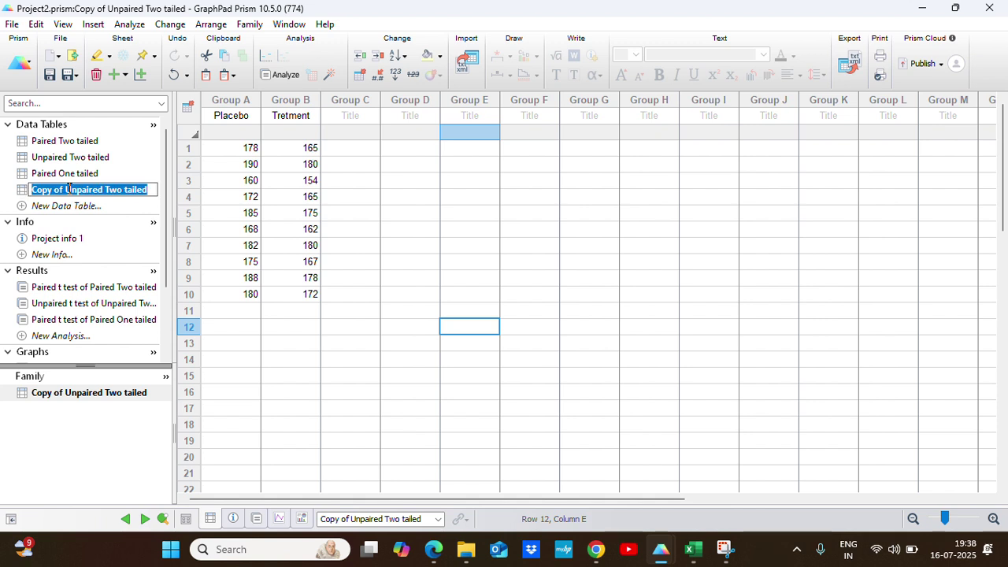
left_click(68, 190)
key("BackSpace")
key("BackSpace")
key("BackSpace")
key("BackSpace")
key("BackSpace")
key("BackSpace")
key("BackSpace")
key("BackSpace")
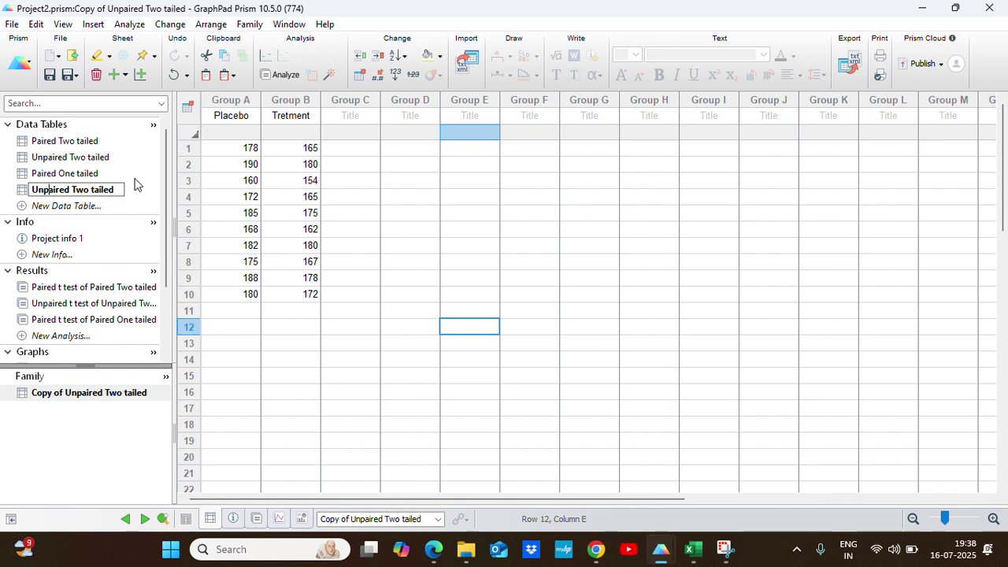
key("BackSpace")
key("BackSpace")
key("BackSpace")
type("One")
left_click(402, 278)
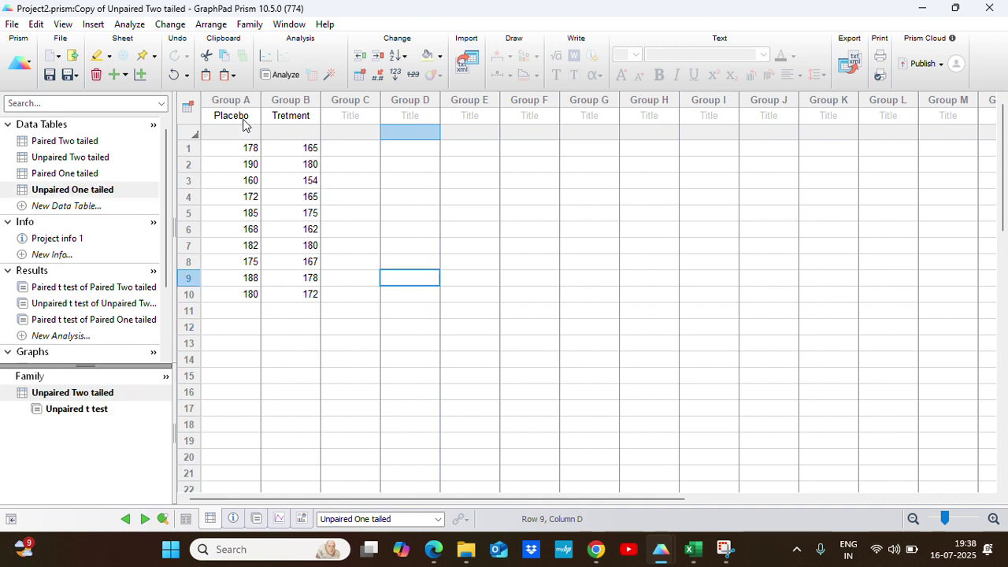
Run an unpaired t test assuming equal SDs on the Unpaired One tailed table with a one-tailed P value, and check the P value summary
double_click(282, 197)
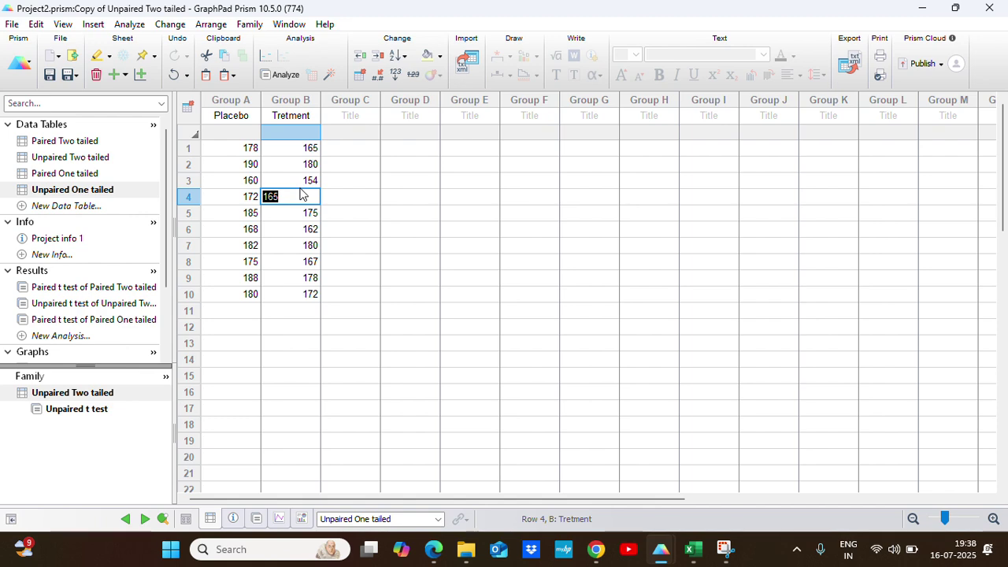
left_click(111, 194)
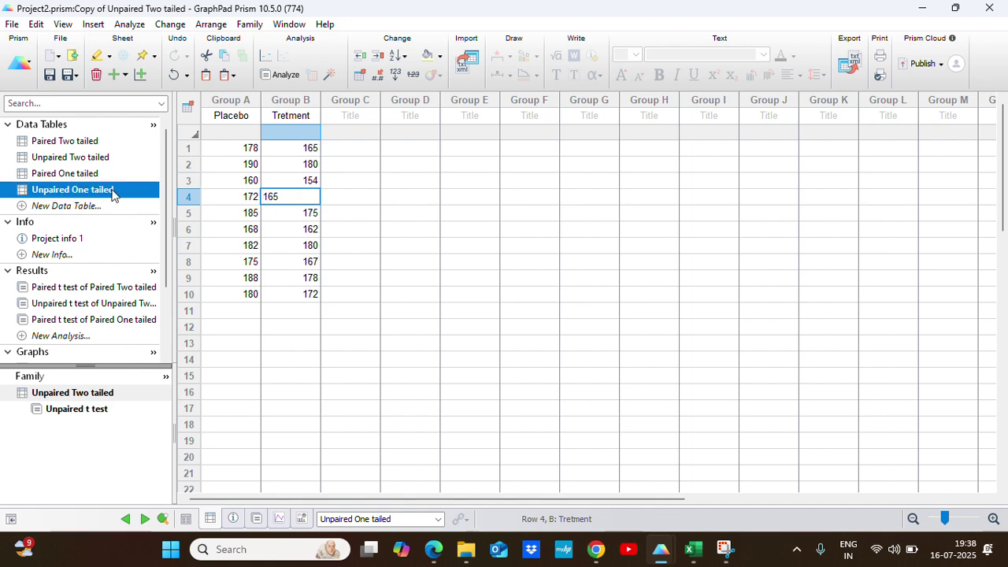
left_click(280, 75)
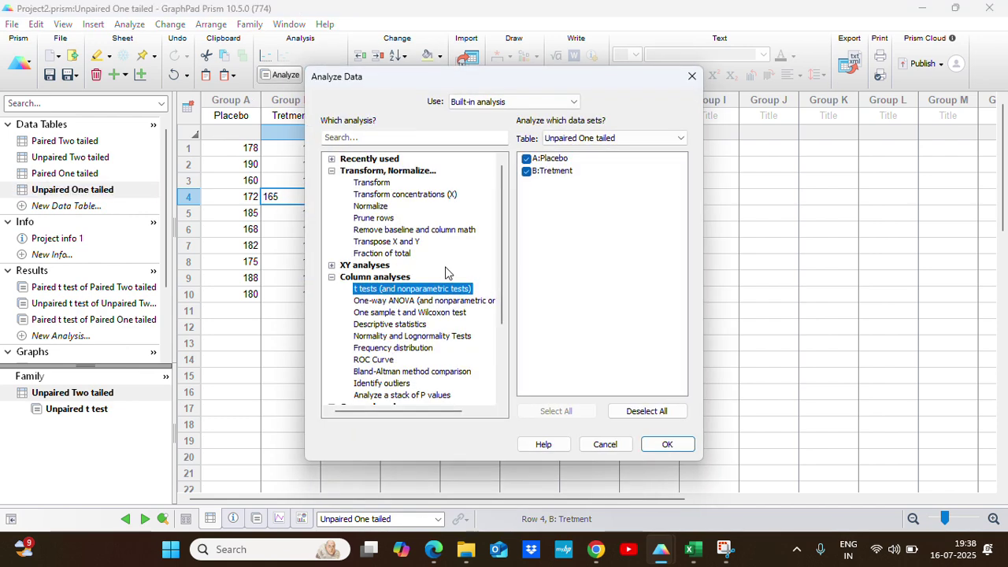
left_click(666, 444)
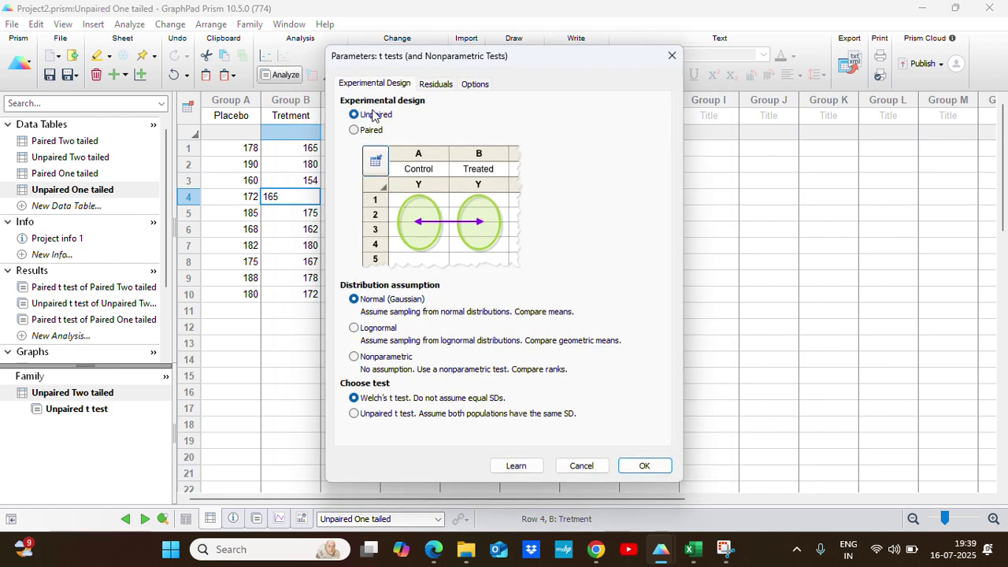
left_click(356, 416)
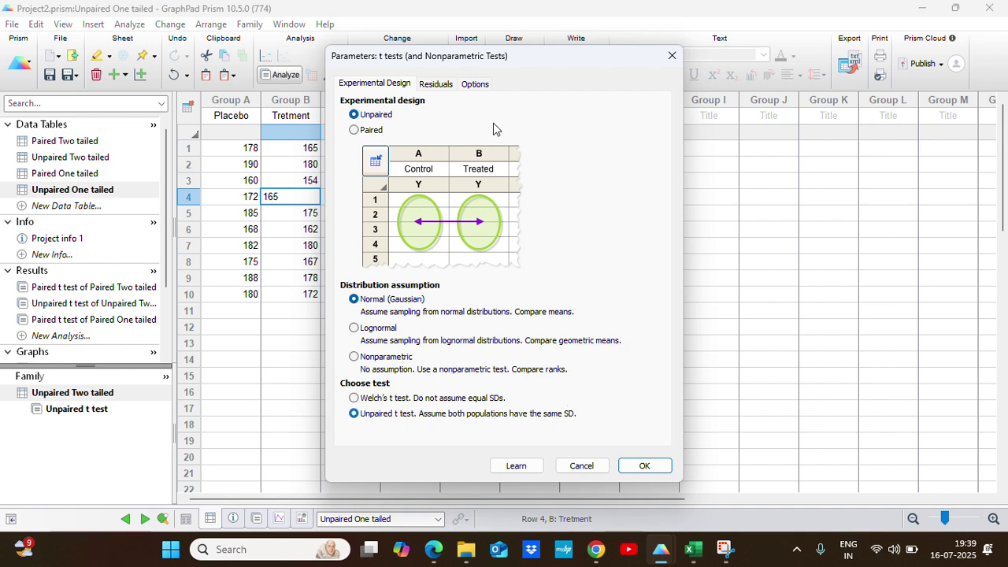
left_click(476, 86)
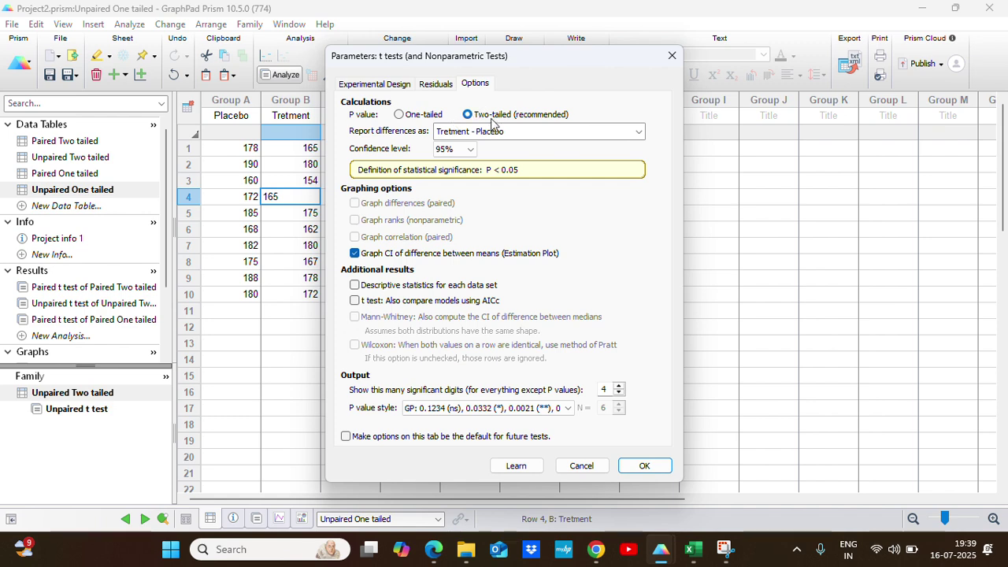
left_click(400, 115)
left_click(644, 466)
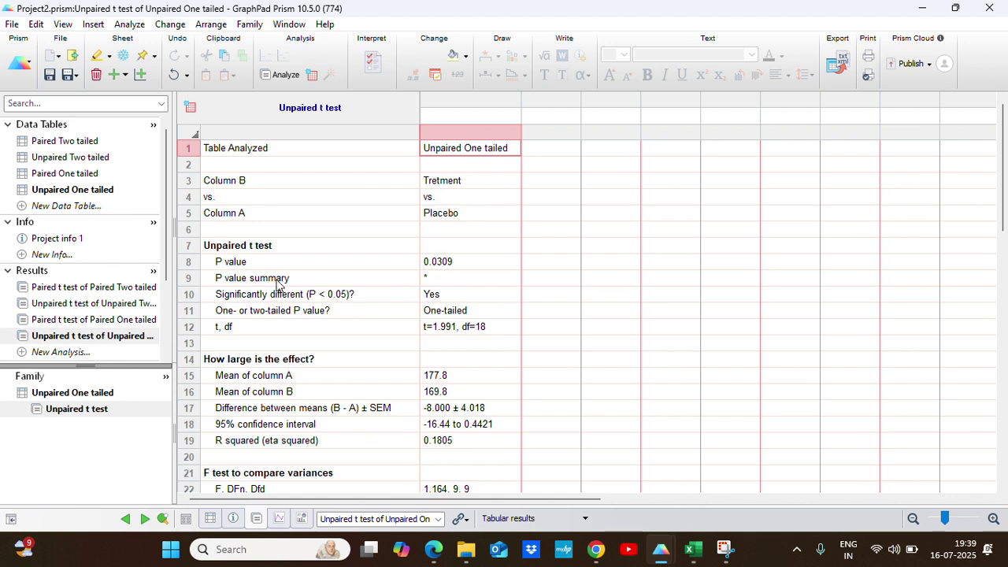
left_click(446, 281)
left_click(549, 298)
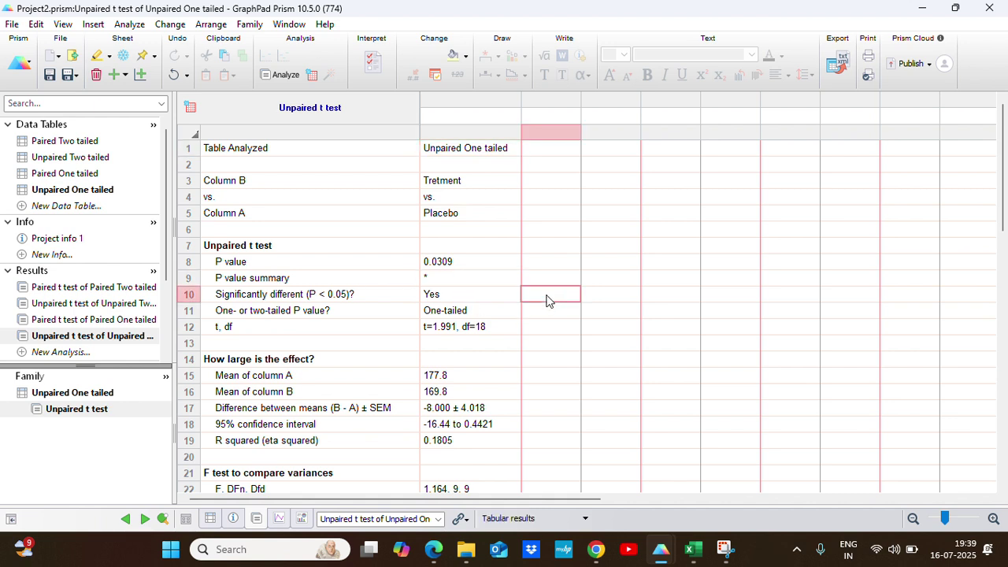
left_click(431, 280)
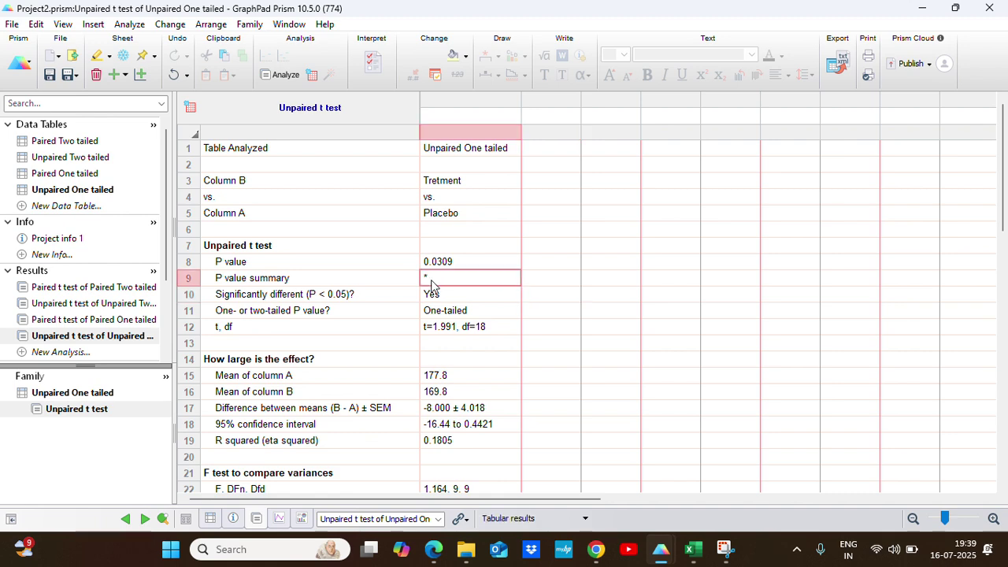
Change the significance label above the comparison bracket on the Paired Two tailed scatter graph to "*"
scroll(114, 315, "down", 3)
left_click(68, 271)
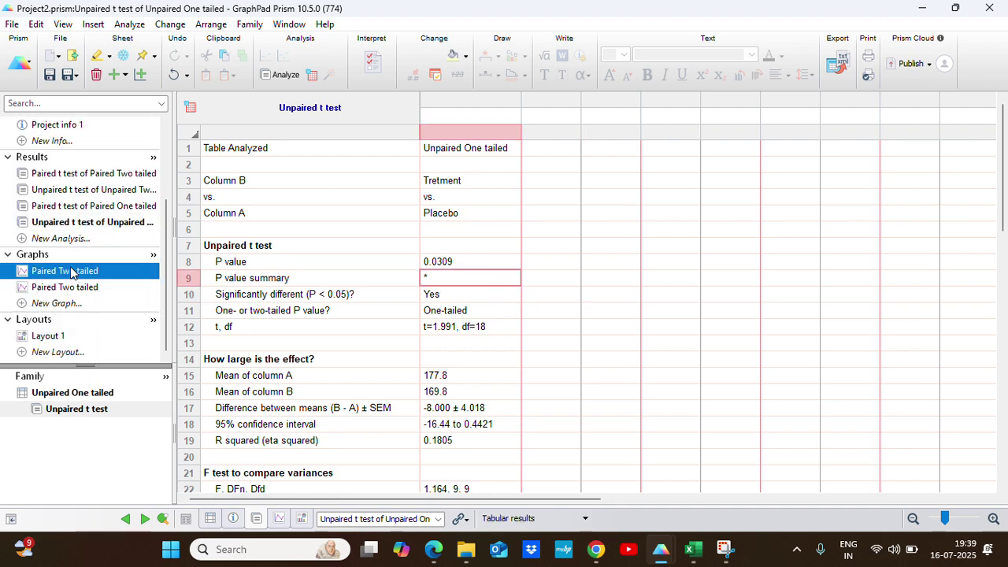
left_click(524, 230)
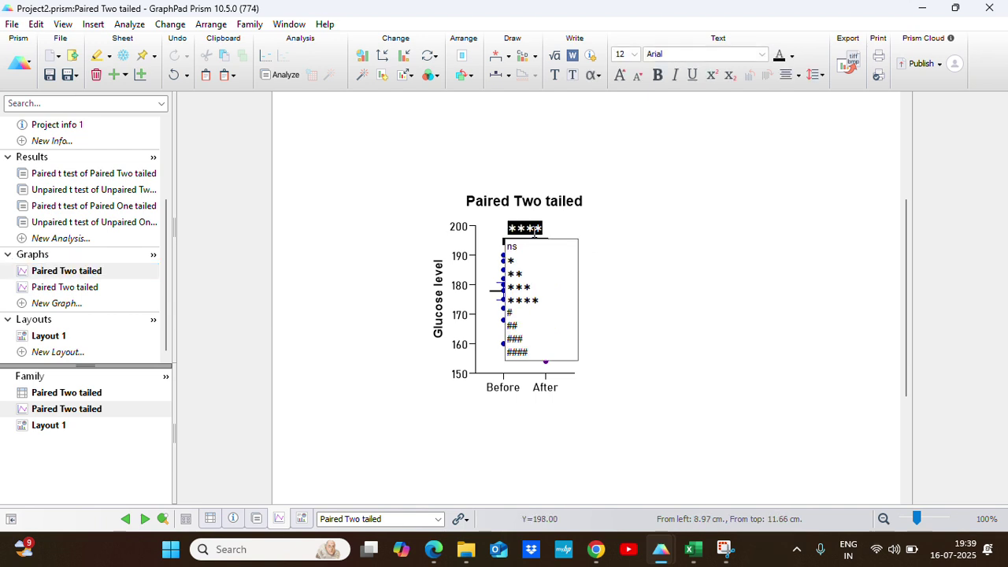
left_click(523, 262)
left_click(634, 252)
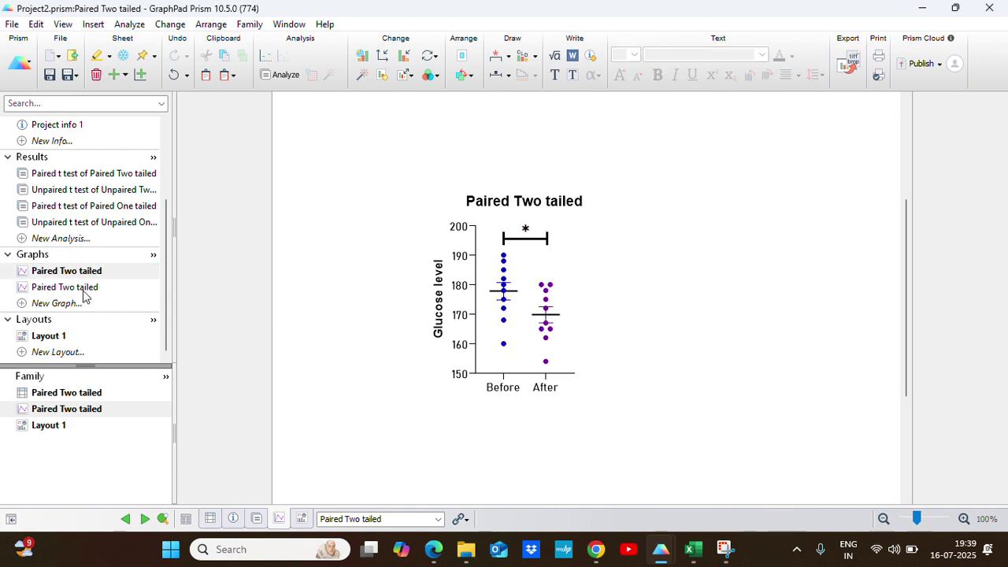
Change the significance label above the comparison bracket on the Paired Two tailed bar graph to "*"
left_click(85, 291)
left_click(525, 218)
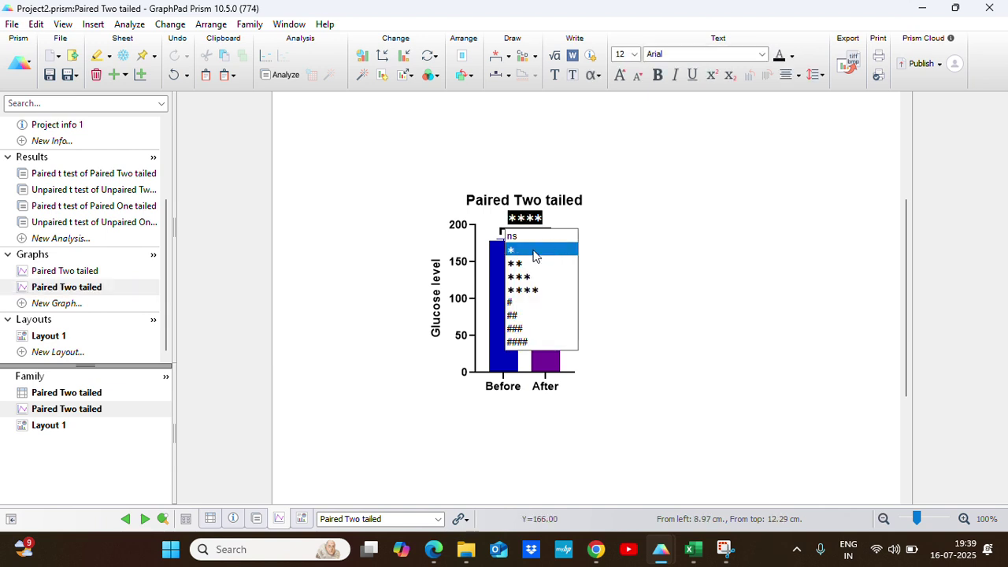
left_click(533, 250)
left_click(679, 260)
Review the P value and test statement in Layout 1's Figure 1 caption, and view the Unpaired One tailed and Paired Two tailed data tables
left_click(67, 337)
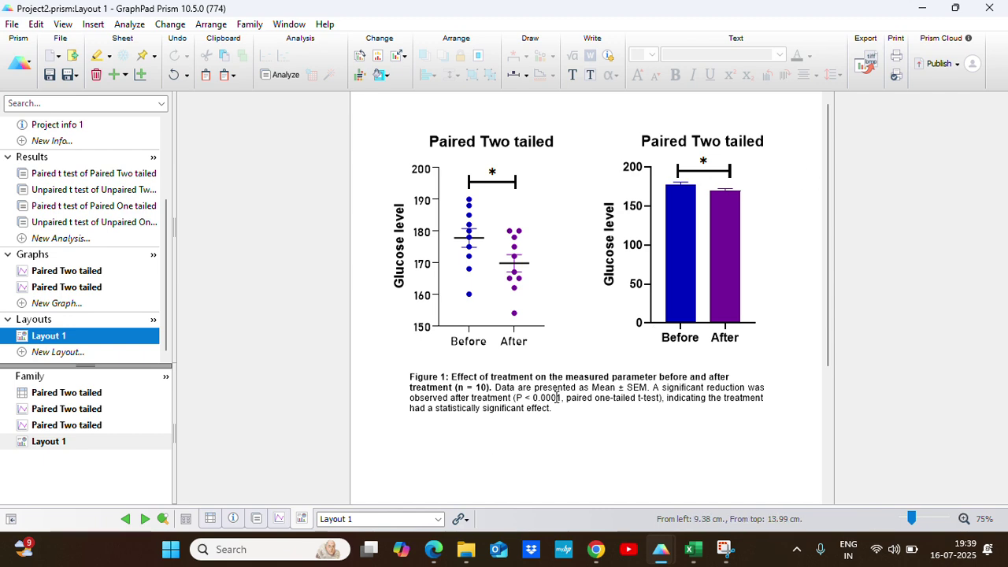
left_click(556, 397)
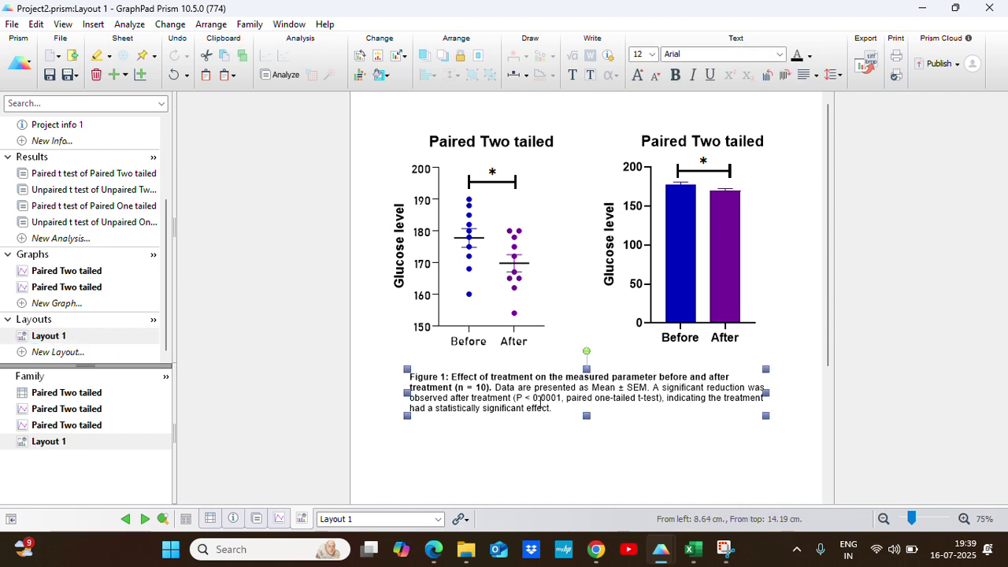
double_click(534, 397)
left_click(516, 397)
left_click_drag(512, 398, 666, 401)
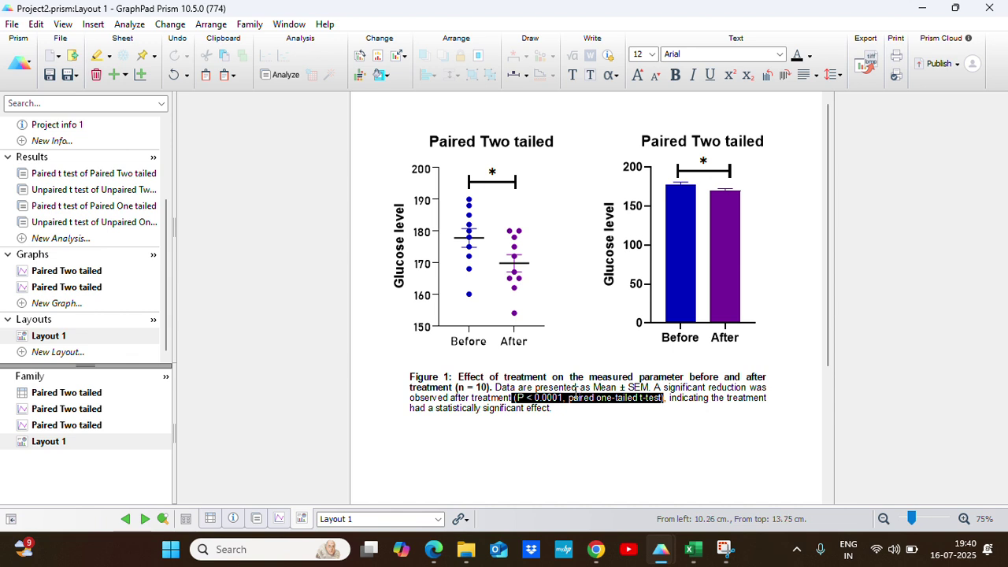
scroll(103, 323, "up", 3)
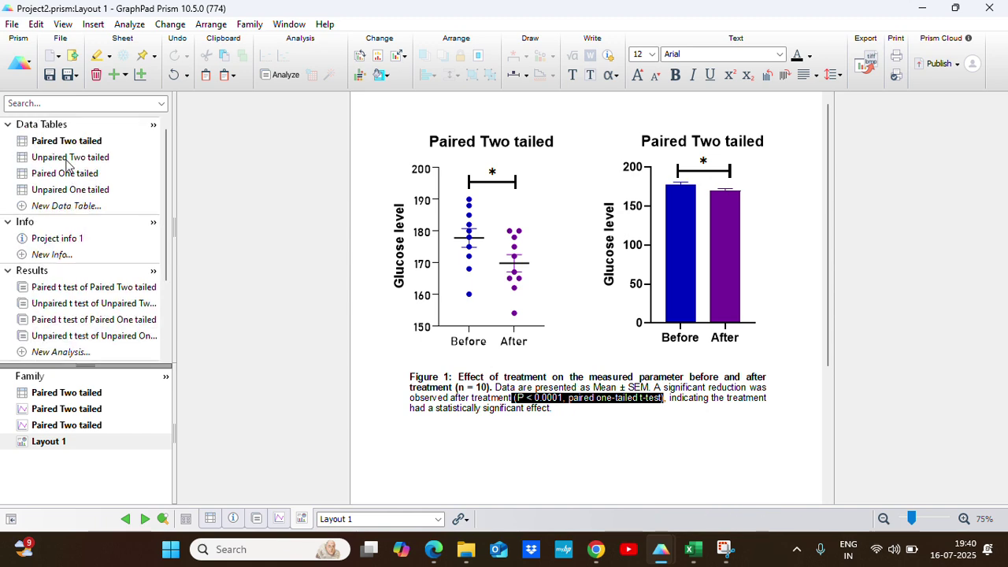
left_click(81, 193)
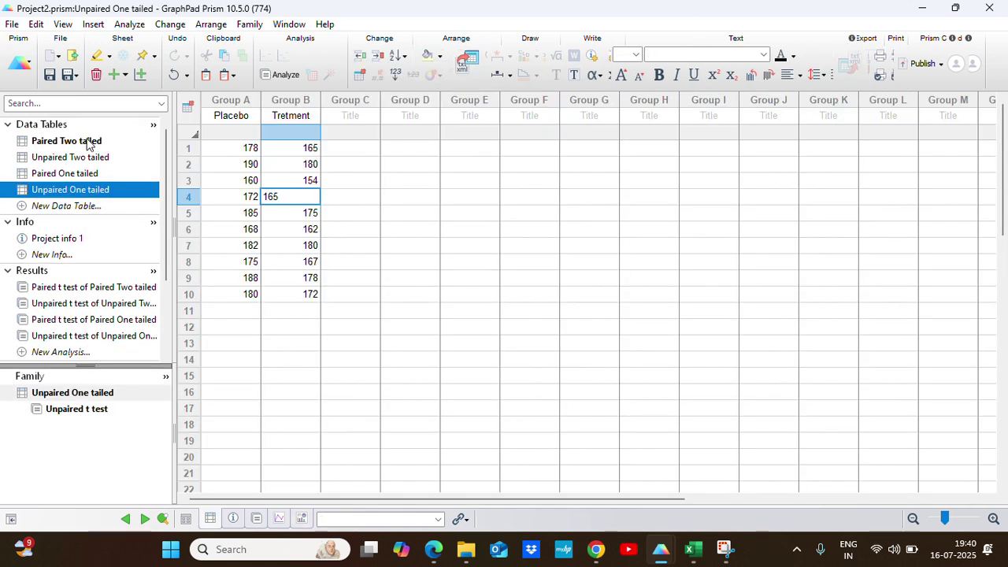
left_click(88, 140)
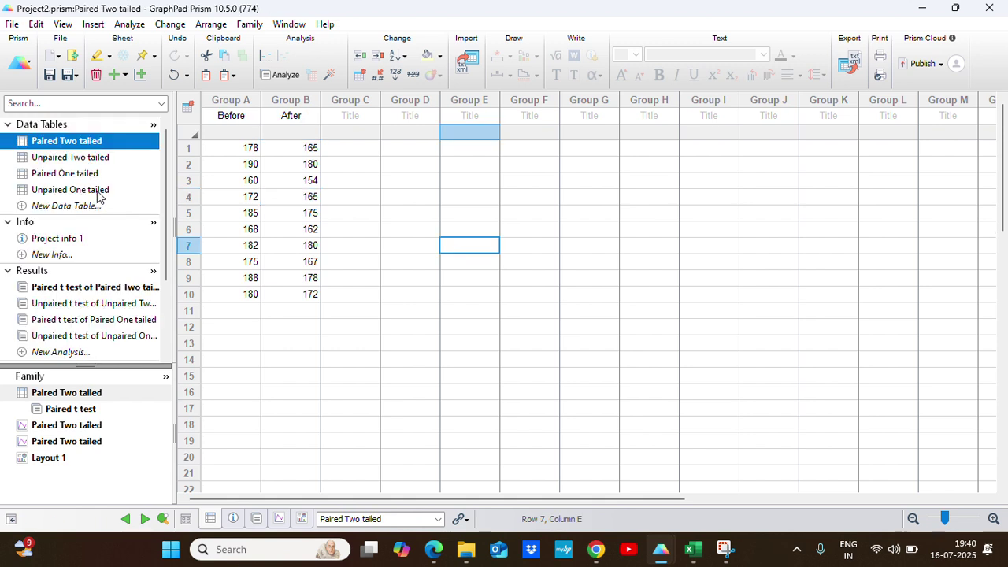
Duplicate the Unpaired One tailed data table
mouse_move(98, 195)
left_click(77, 190)
right_click(77, 195)
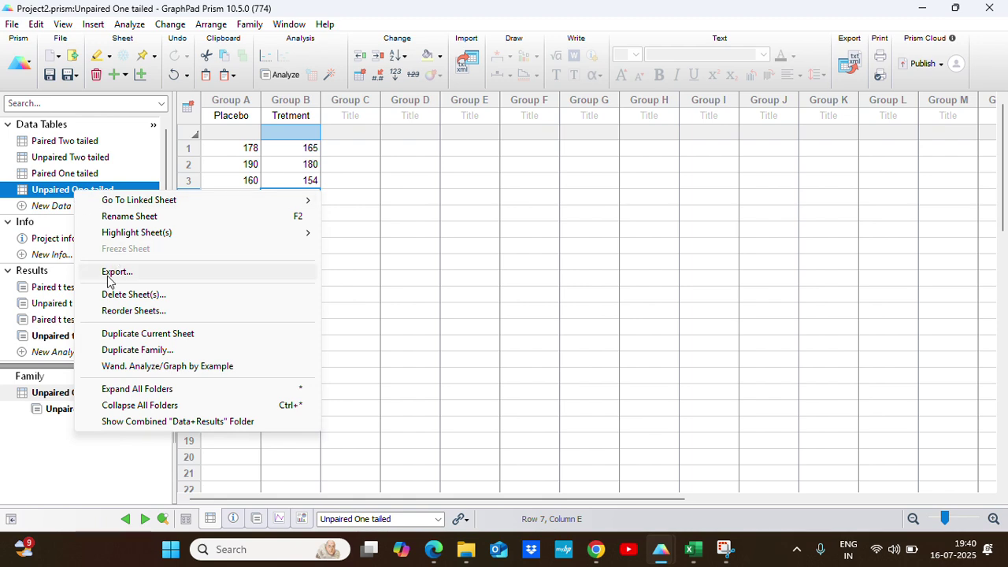
left_click(147, 336)
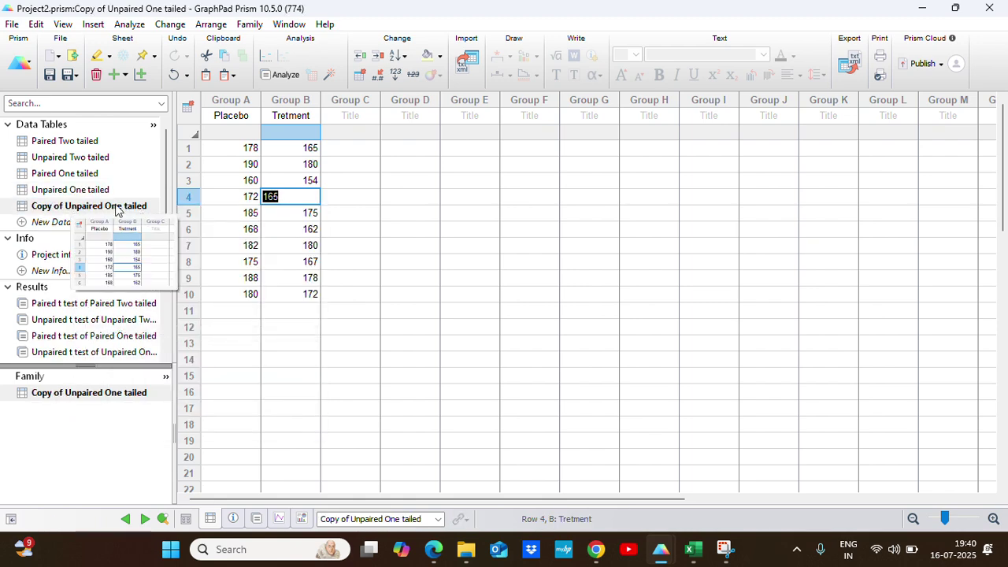
Rename the duplicated Unpaired One tailed data table as "Welch's test"
left_click(77, 208)
left_click(68, 205)
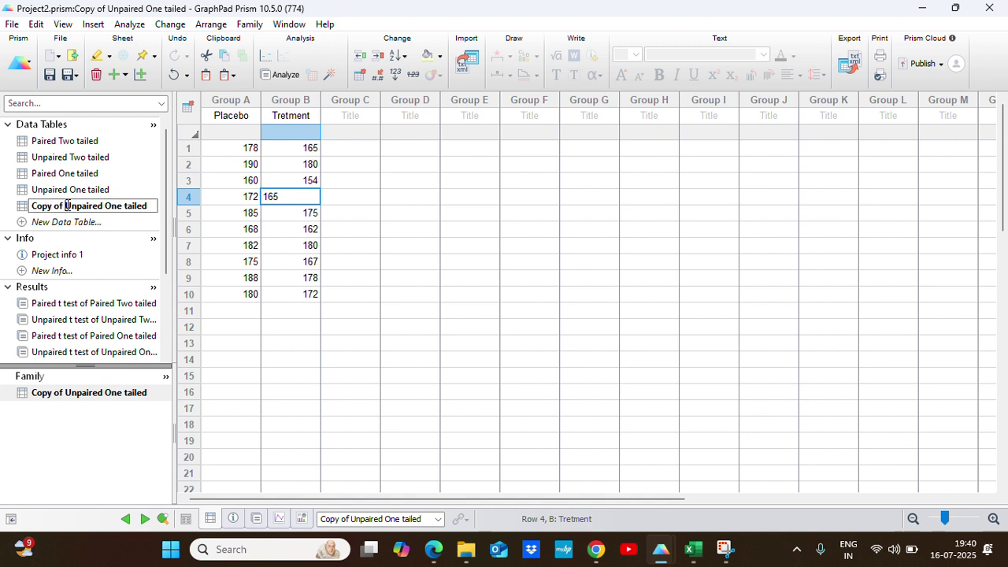
key("BackSpace")
key("BackSpace")
key("BackSpace")
key("BackSpace")
key("BackSpace")
key("BackSpace")
key("BackSpace")
key("BackSpace")
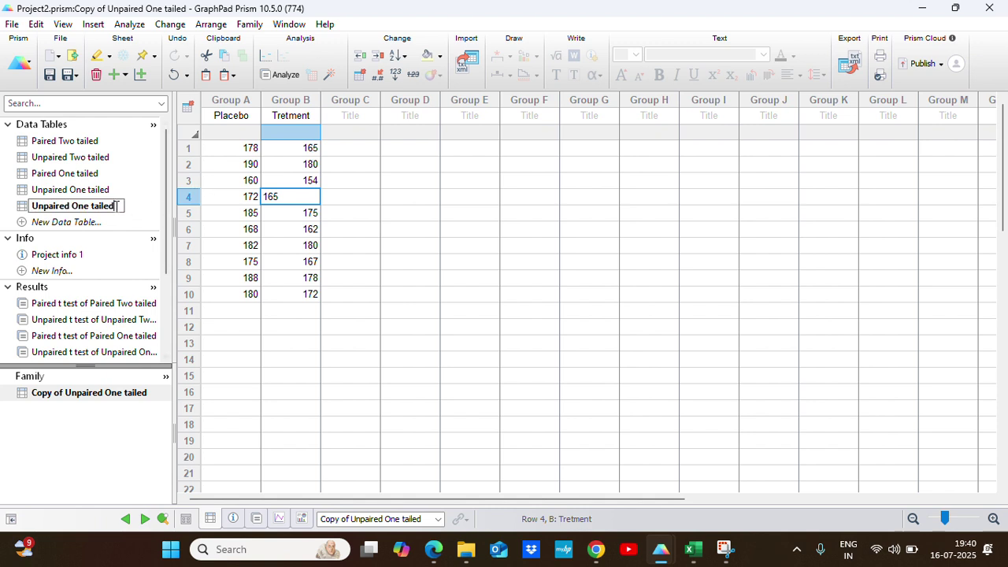
left_click_drag(116, 206, 31, 206)
type("Wel")
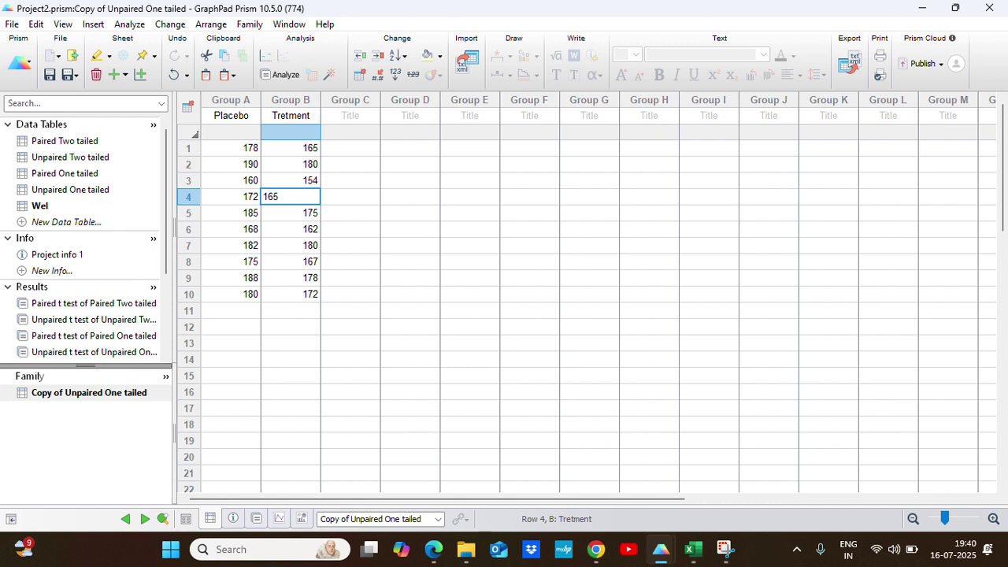
type("ch's test")
key("Return")
left_click(410, 262)
Run an unpaired, two-tailed Welch's t test on the Placebo and Tretment columns of the Welch's test table, assuming a normal distribution
left_click(67, 210)
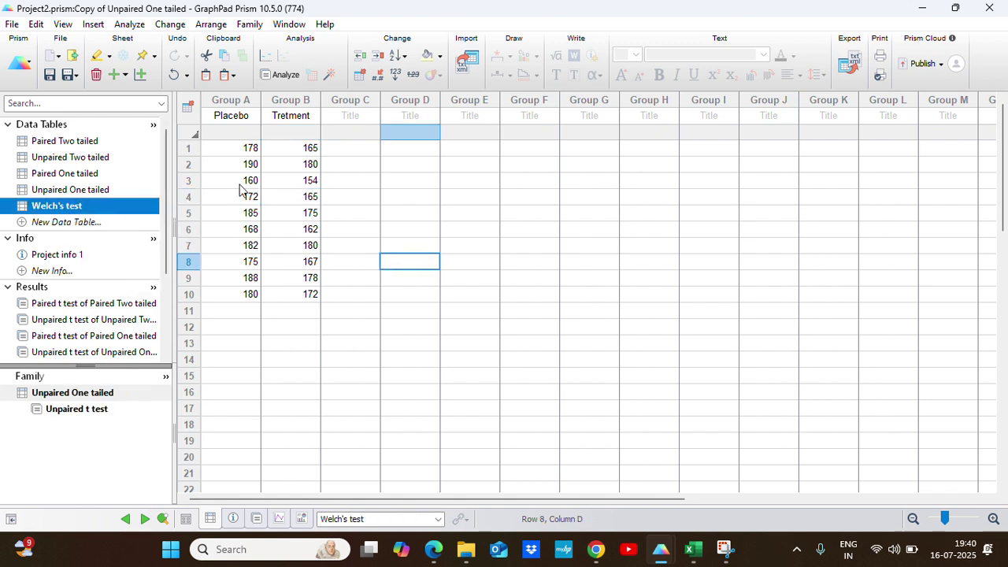
left_click(279, 75)
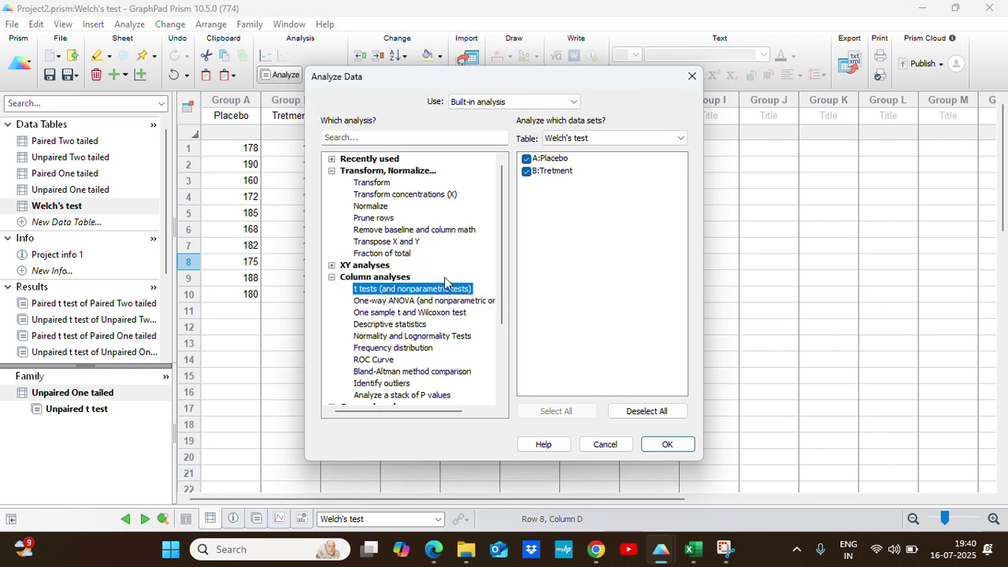
left_click(680, 446)
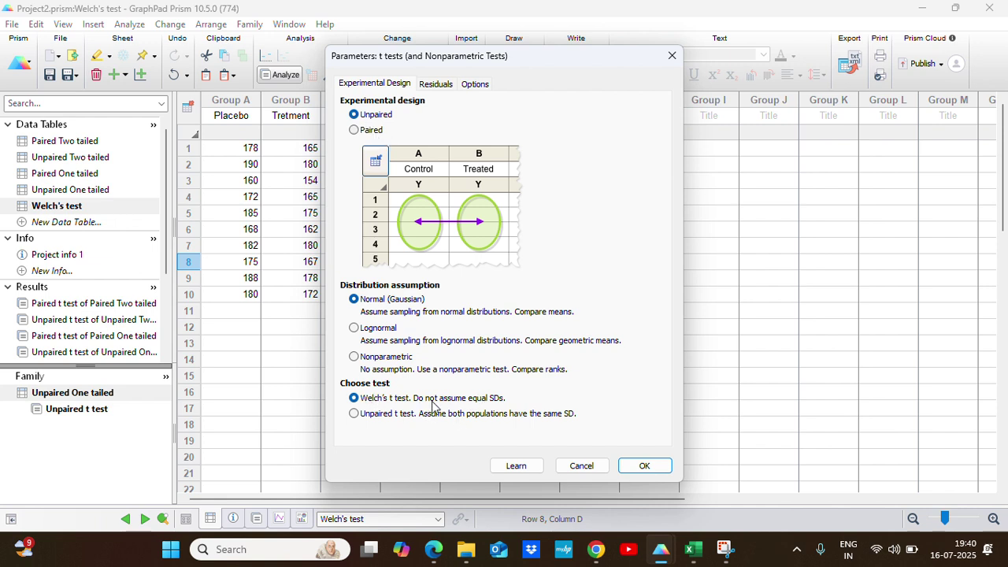
left_click(475, 85)
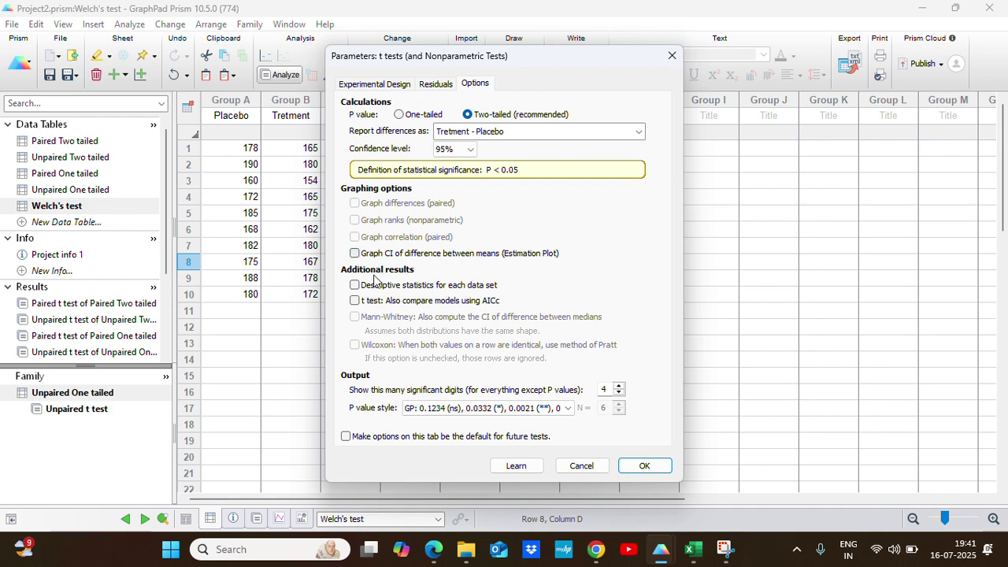
left_click(642, 466)
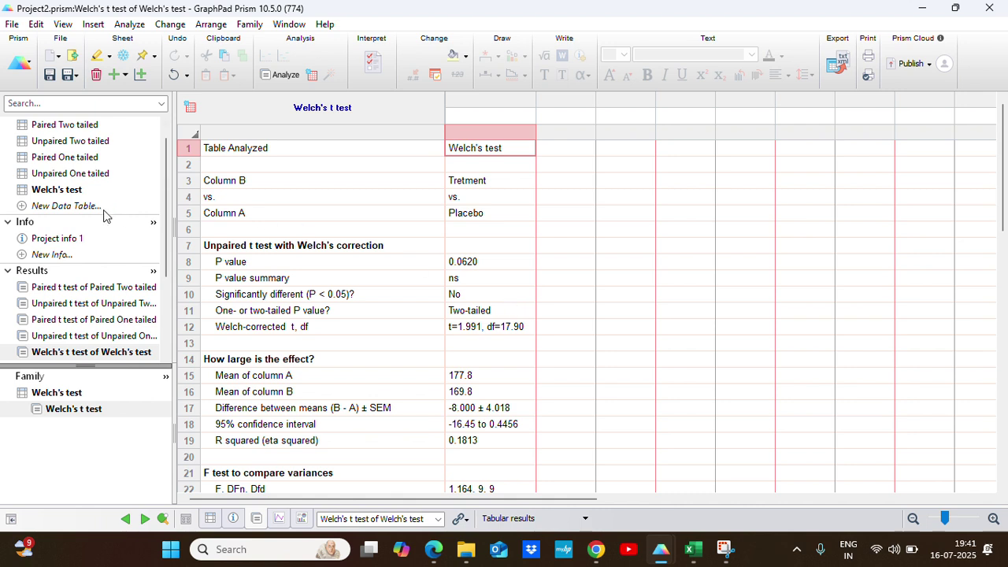
scroll(107, 217, "up", 1)
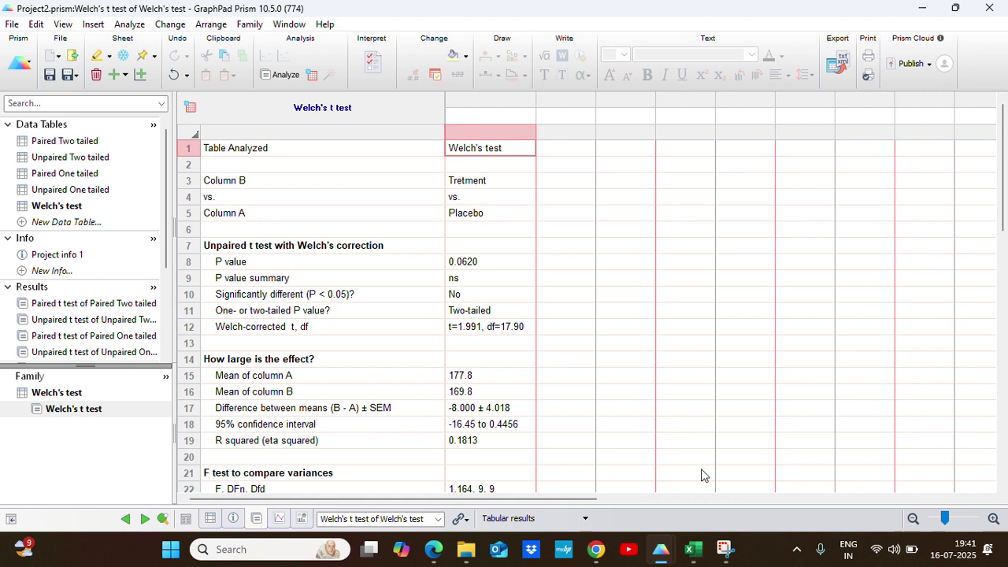
Switch to the Excel workbook and view the Decision table sheet's guidance on when to use Welch's test
left_click(693, 549)
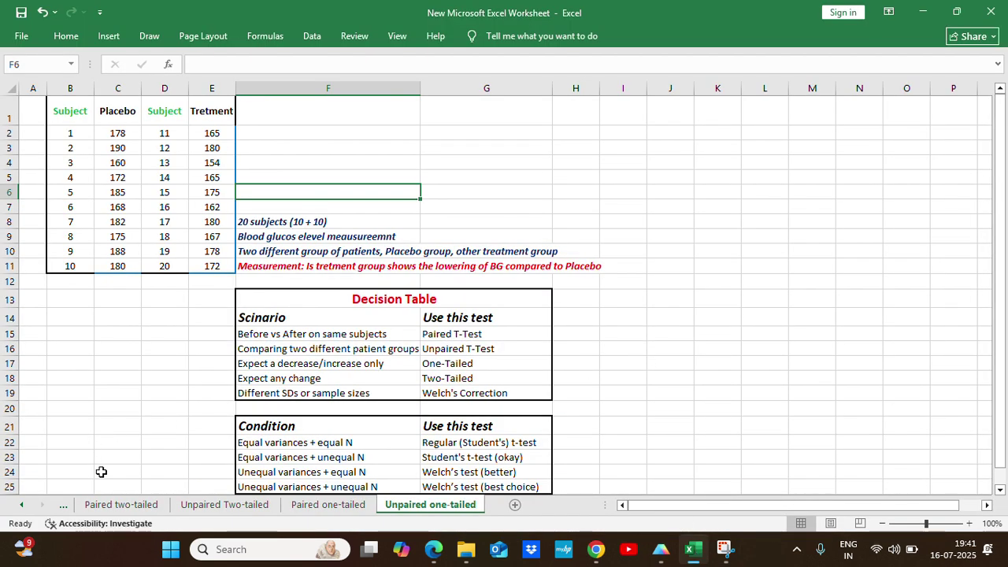
left_click(22, 505)
left_click(104, 505)
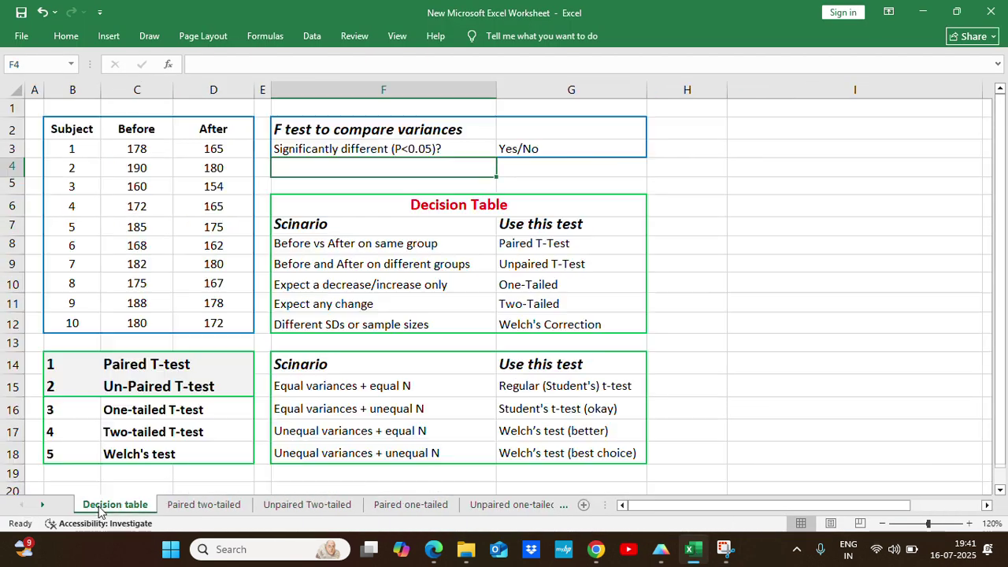